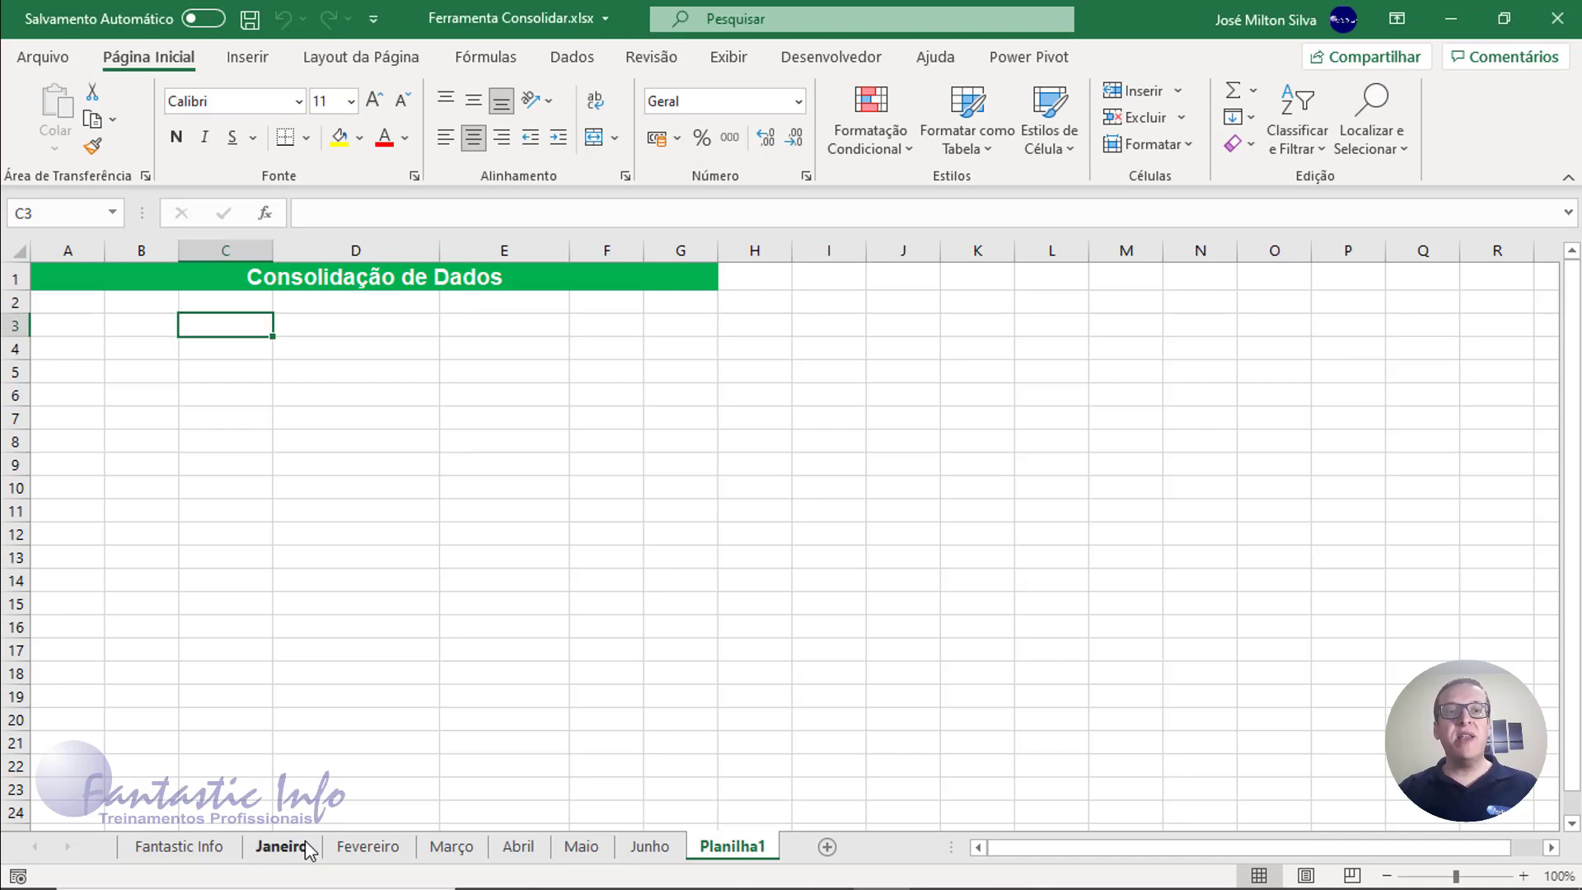
Review the monthly data on the Janeiro through Maio sheets, then return to Planilha1.
left_click(305, 844)
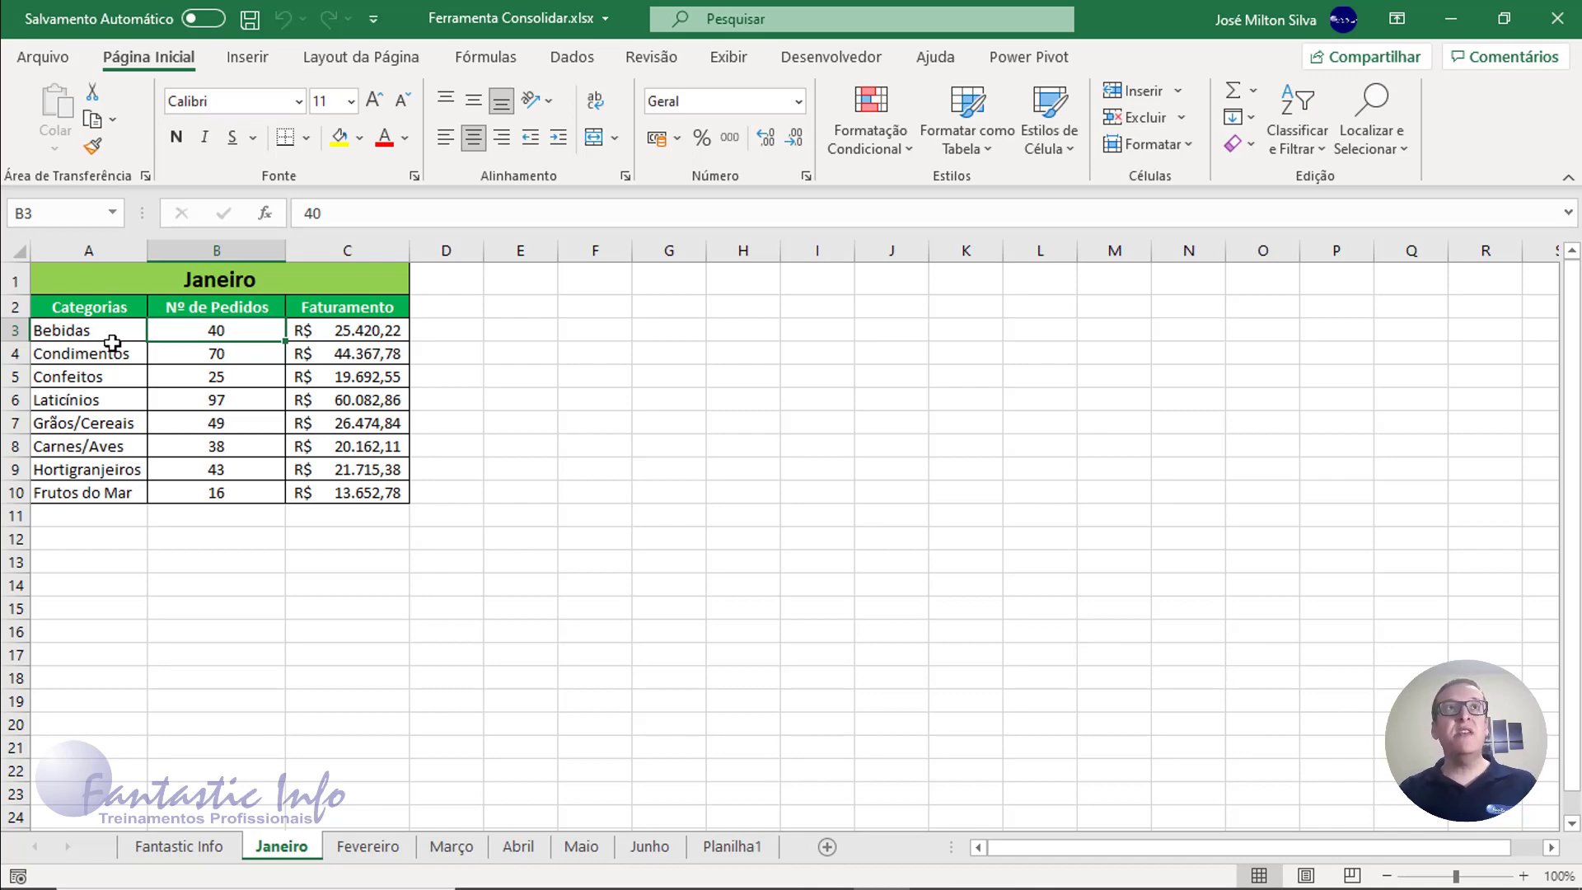
key("ctrl+Page_Down")
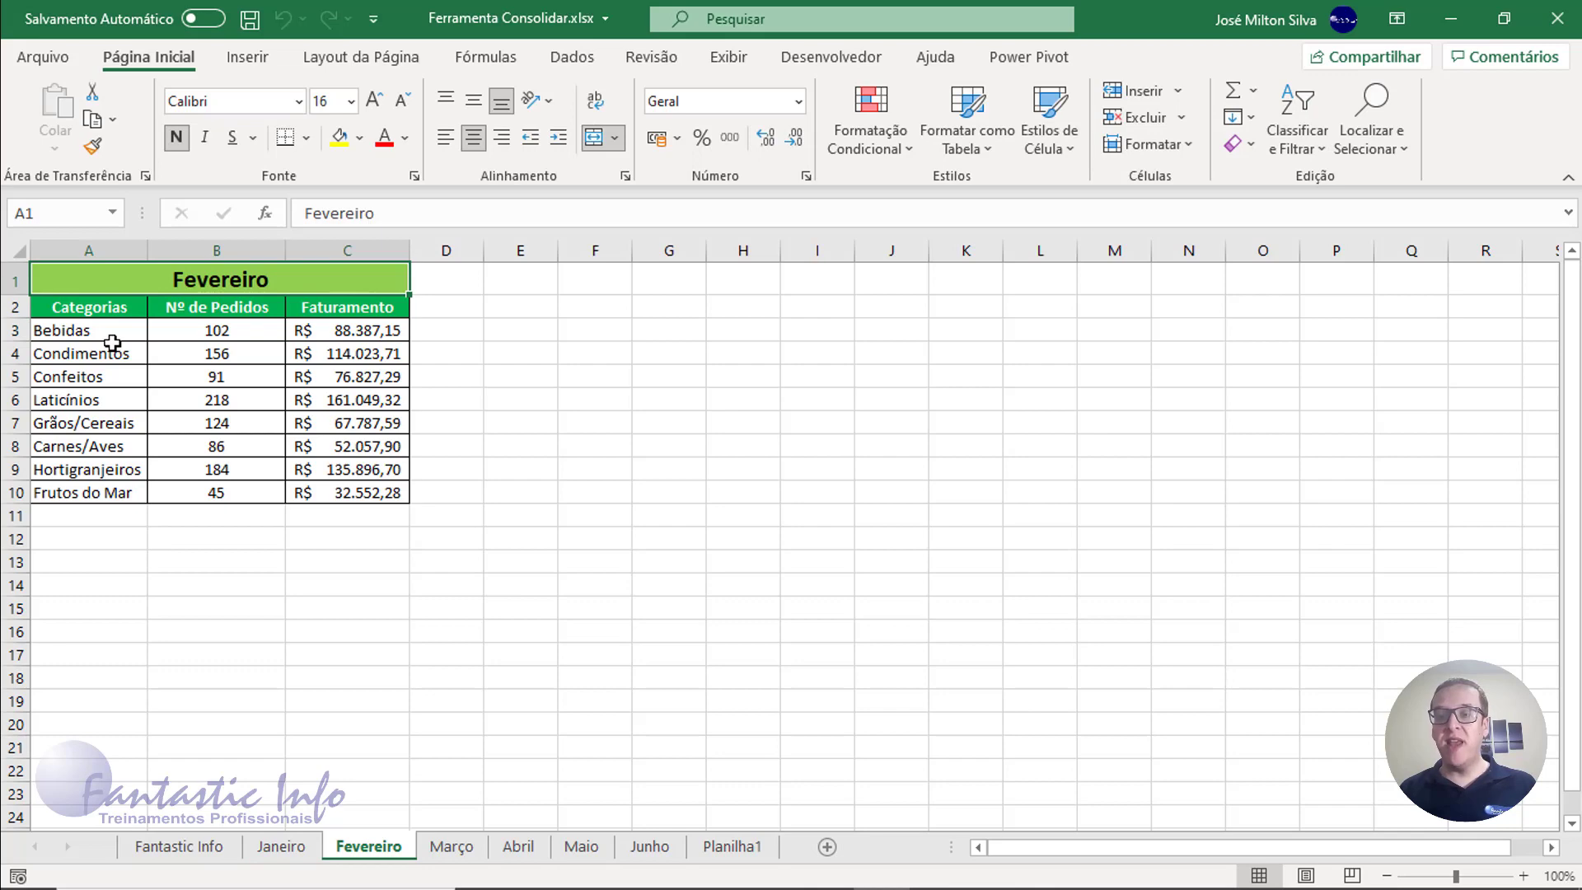
key("ctrl+Page_Down")
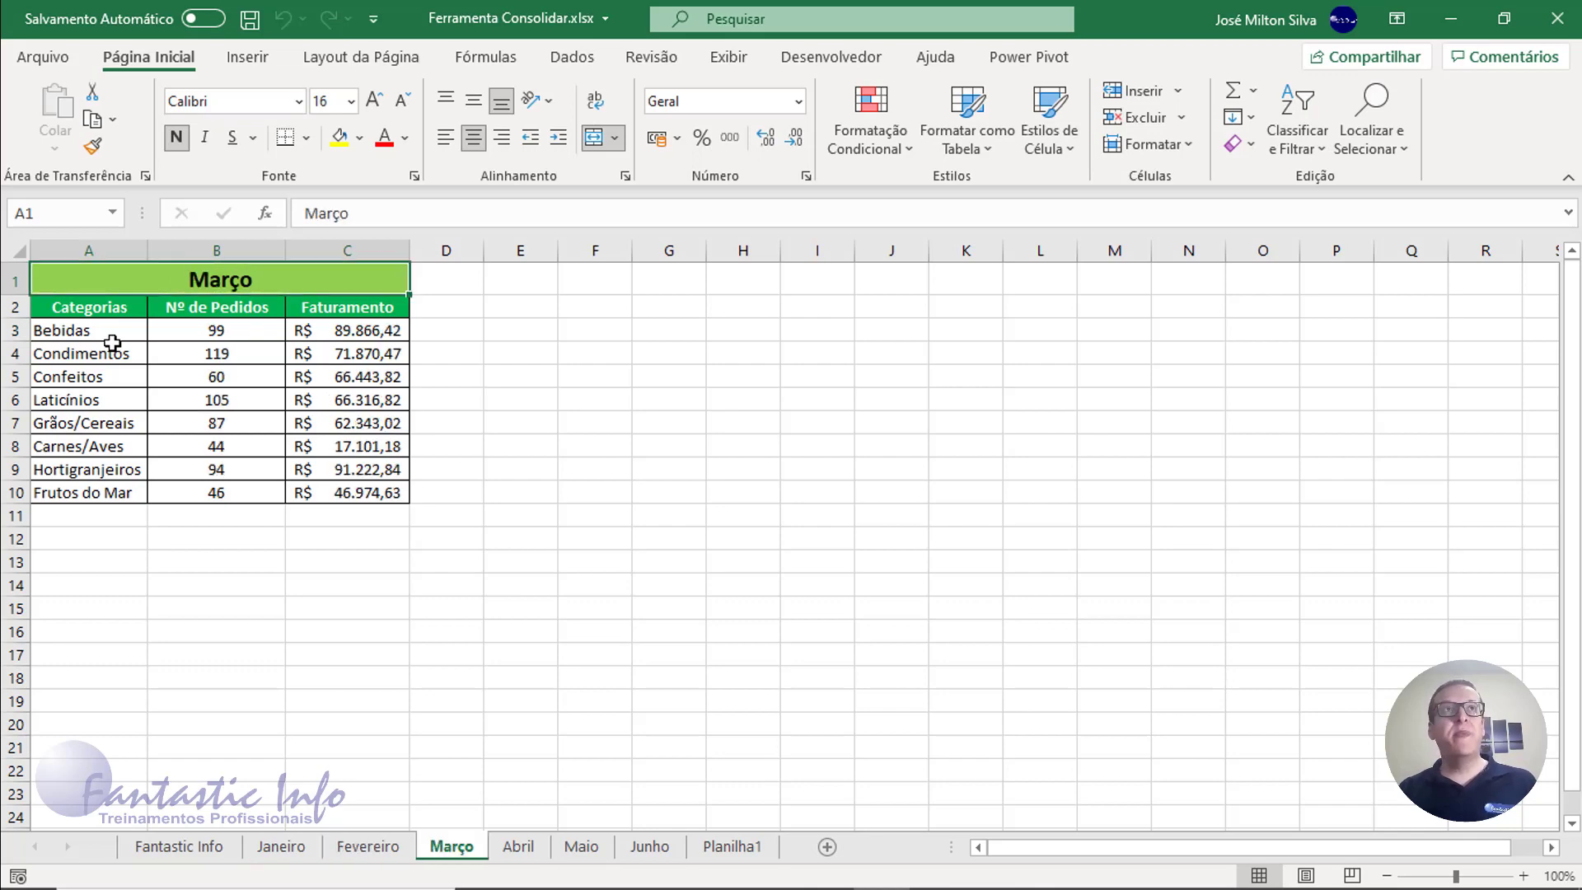
key("ctrl+Page_Down")
key("ctrl+Page_Down")
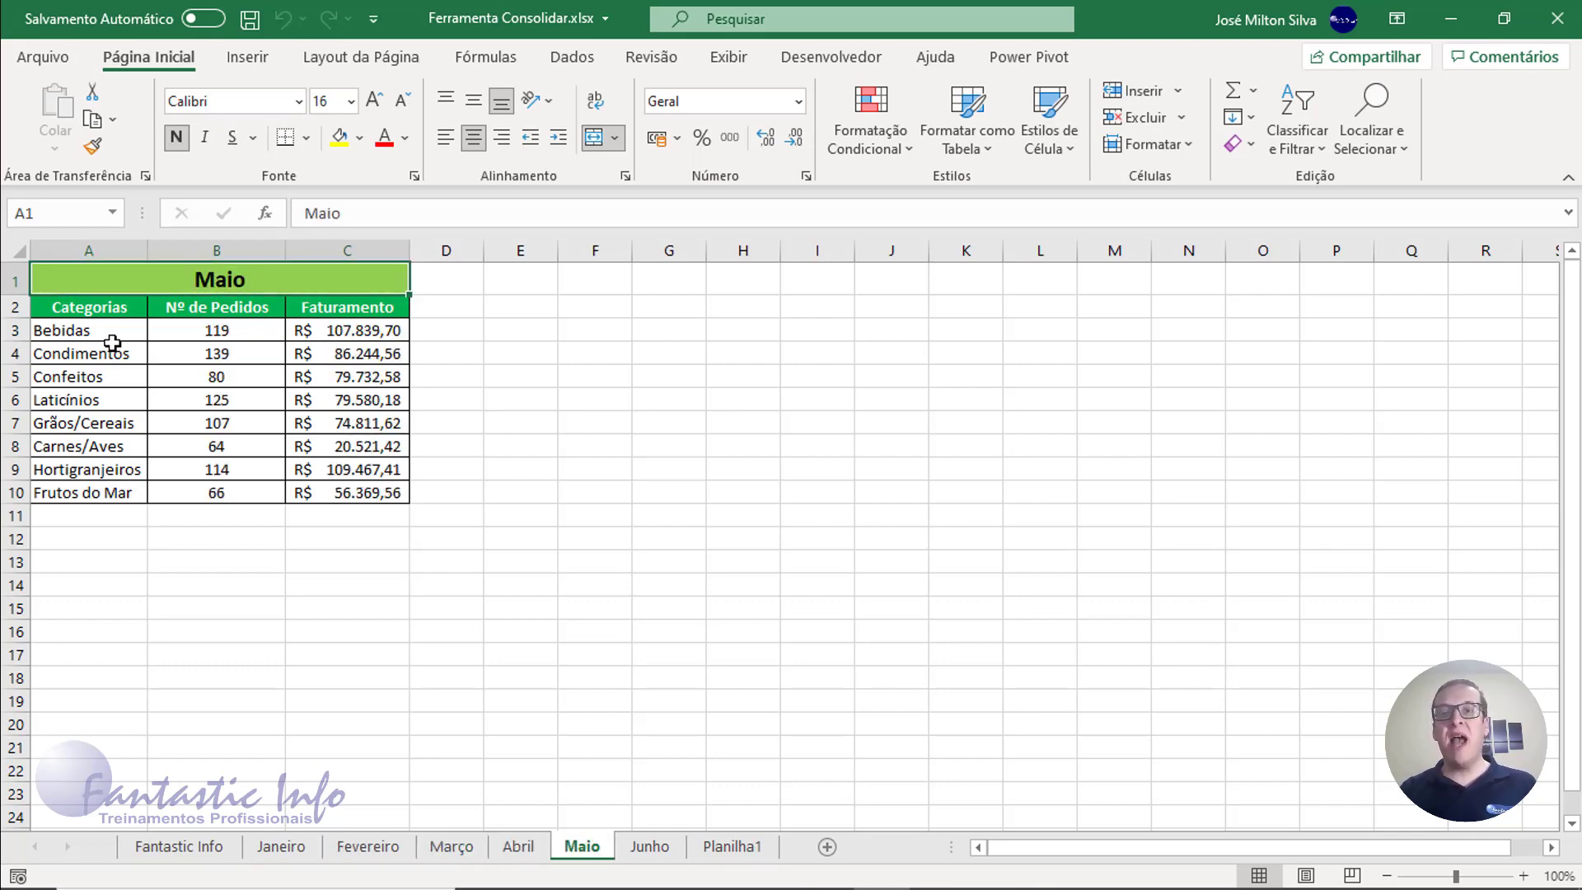
key("ctrl+Page_Down")
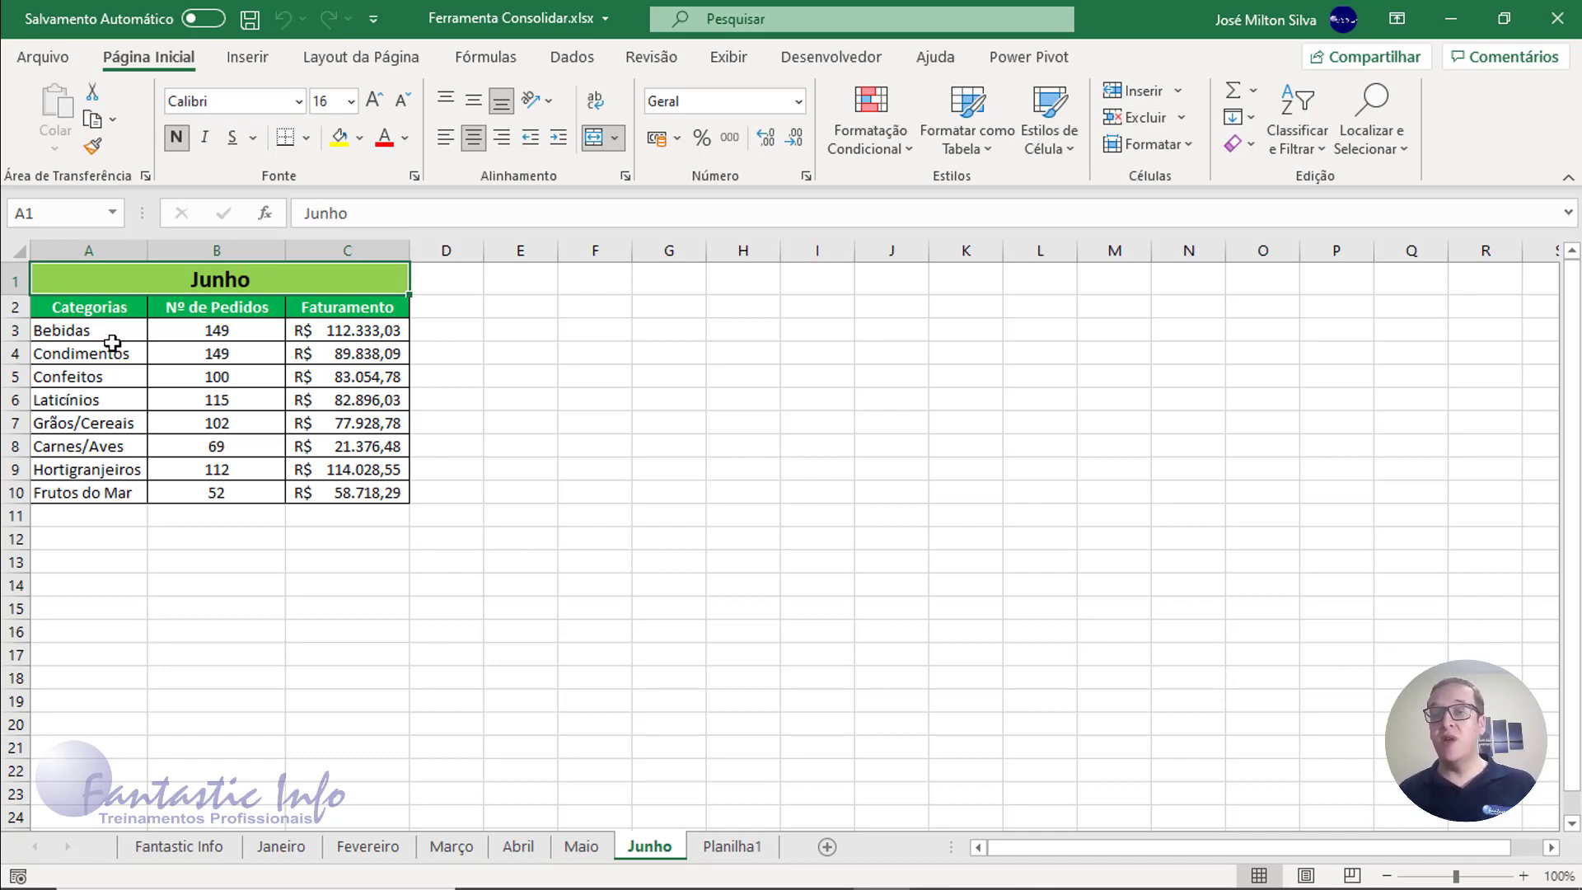
key("ctrl+Page_Down")
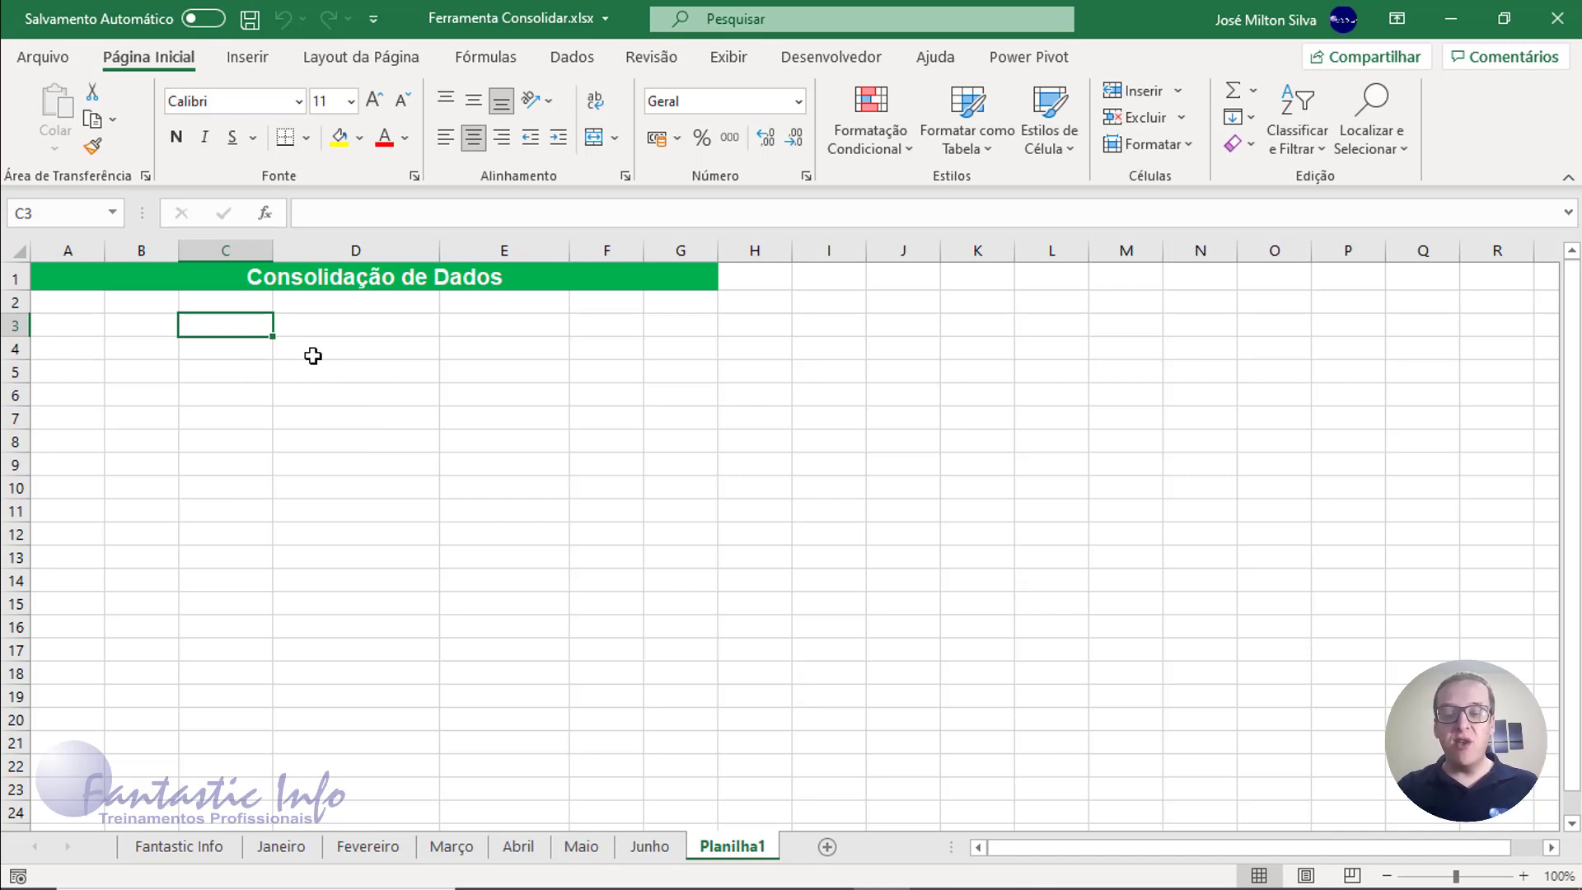
Enter =SOMA(Janeiro:Junho!B3) in C3 to total Bebidas orders across six months, giving 593.
type("=SOMA")
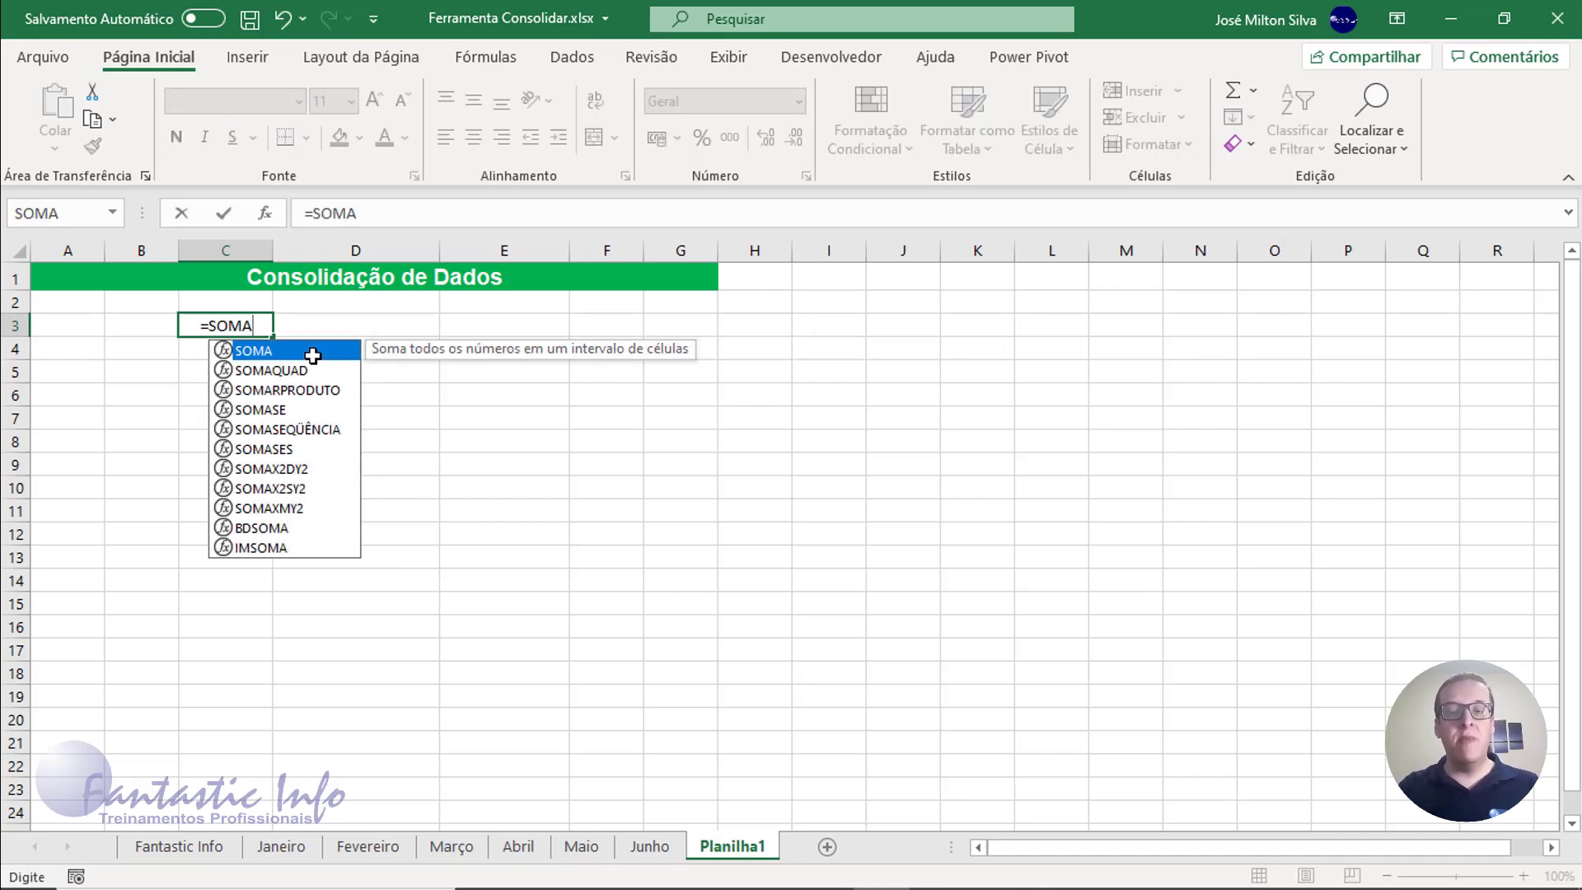
double_click(312, 355)
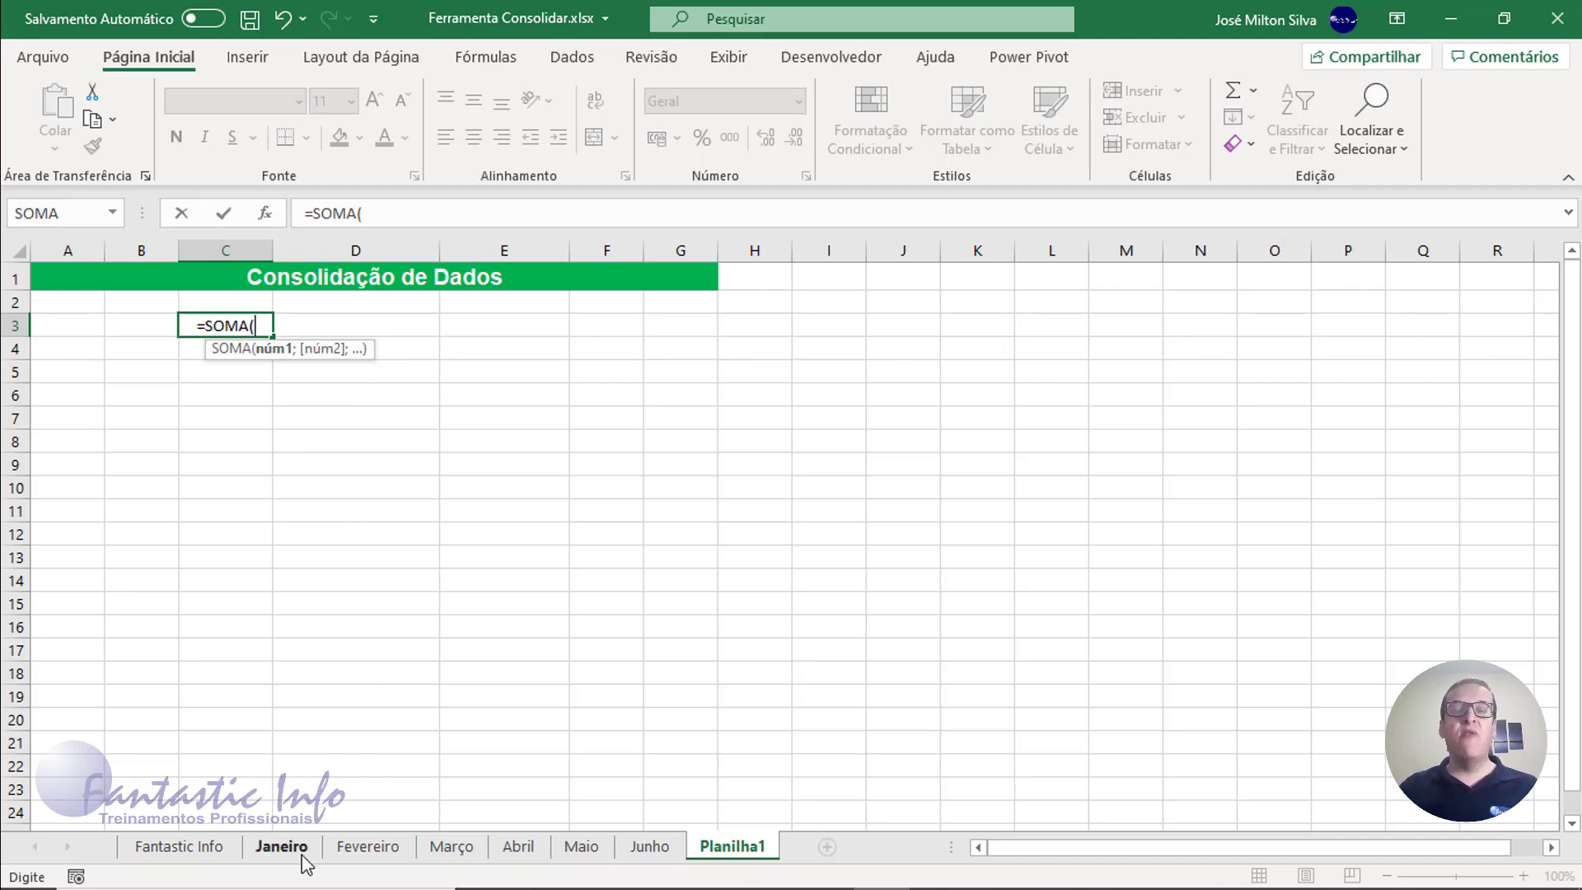
left_click(281, 846)
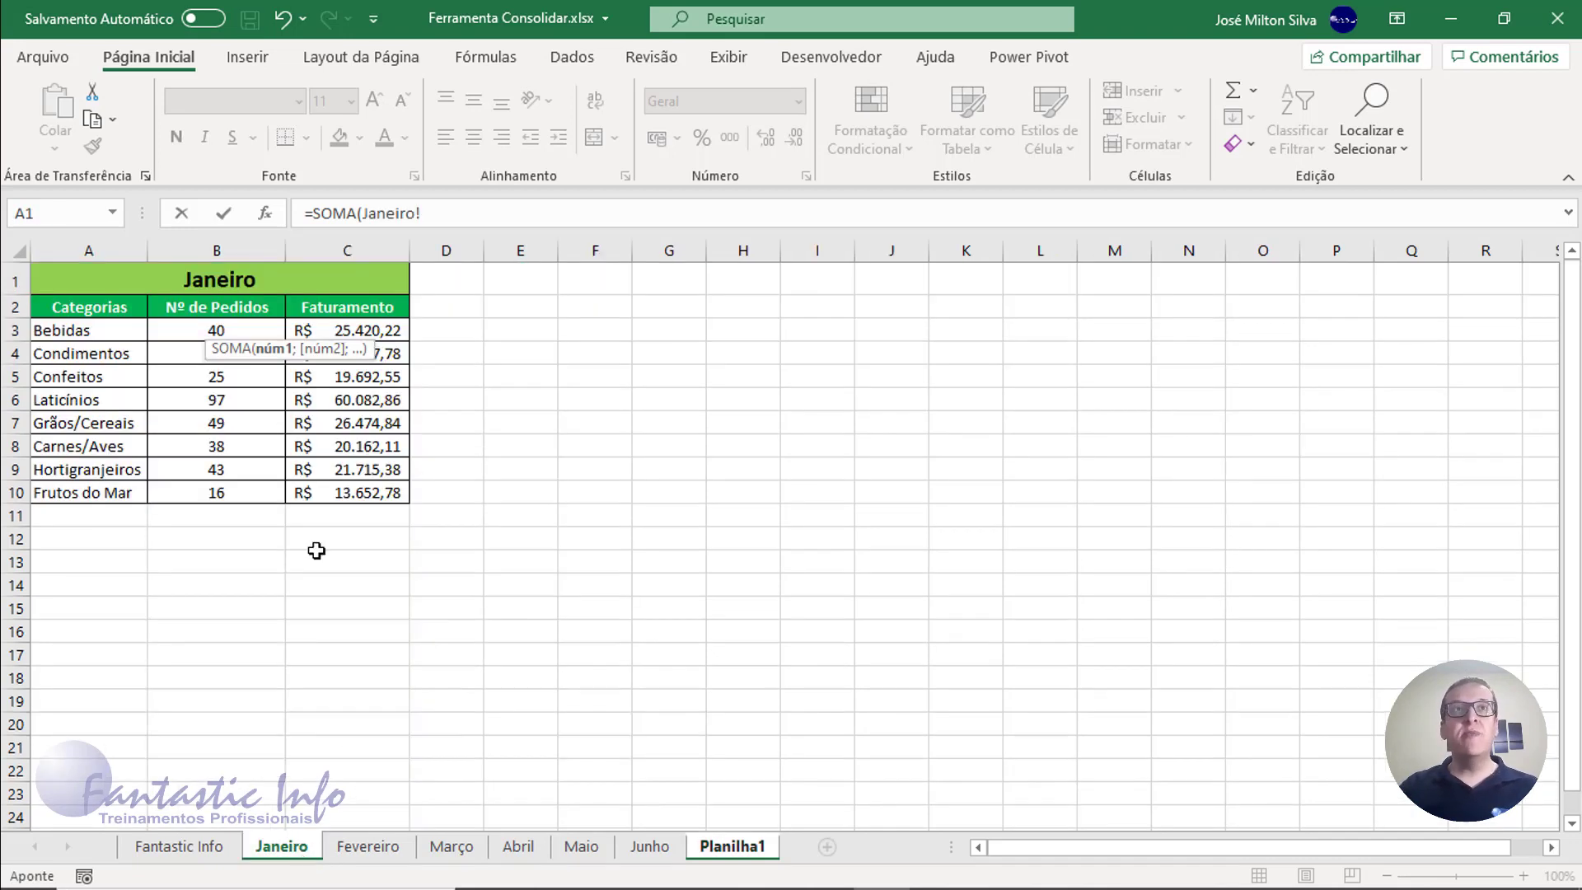
left_click(225, 328)
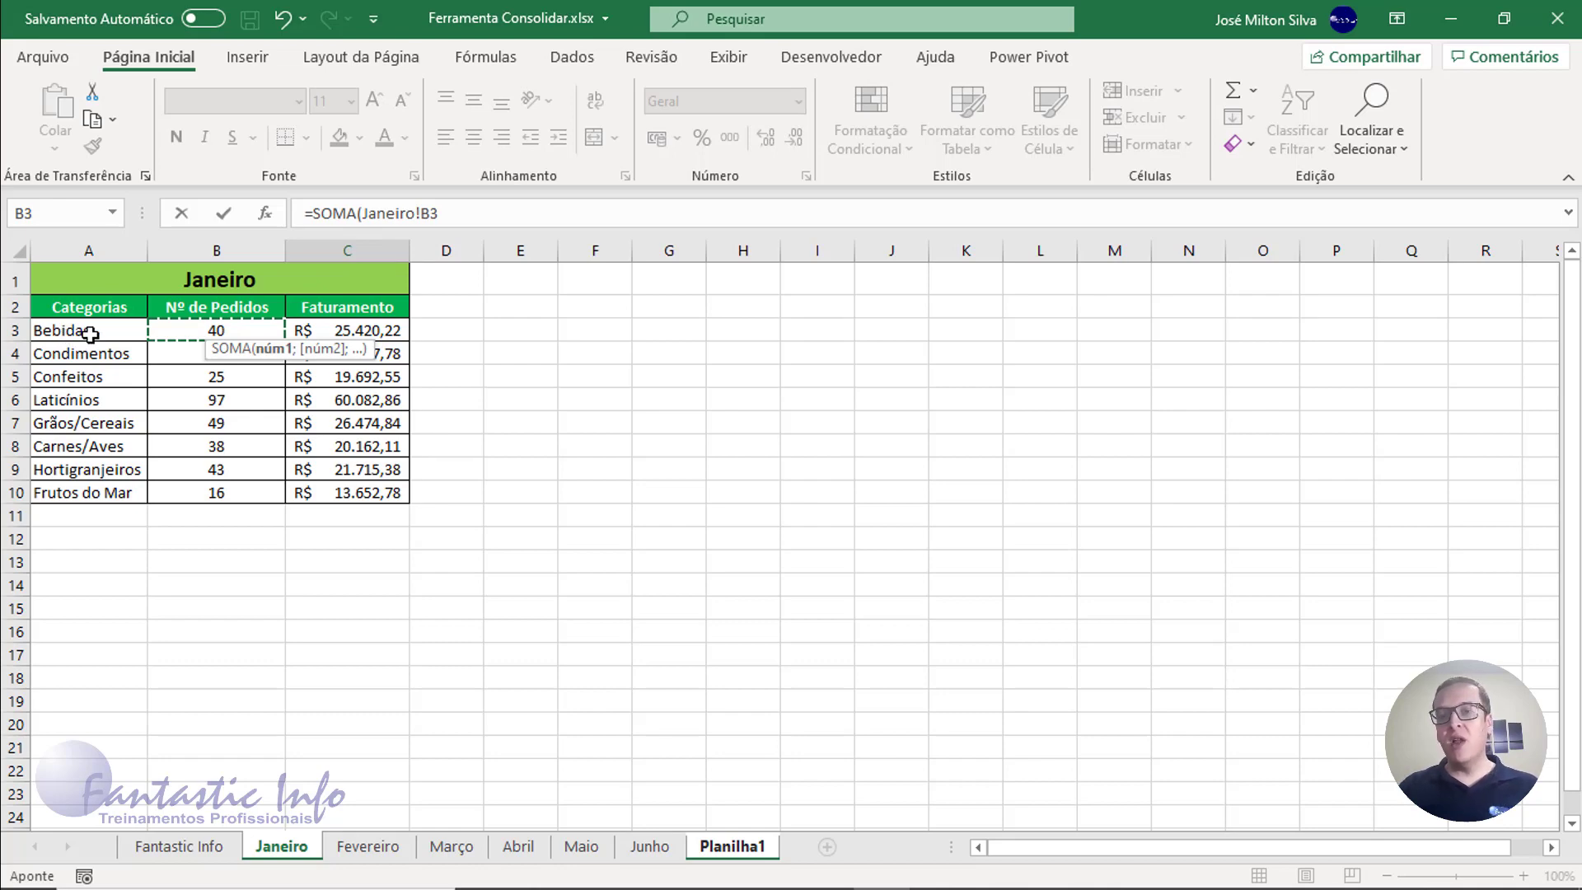
left_click(409, 214)
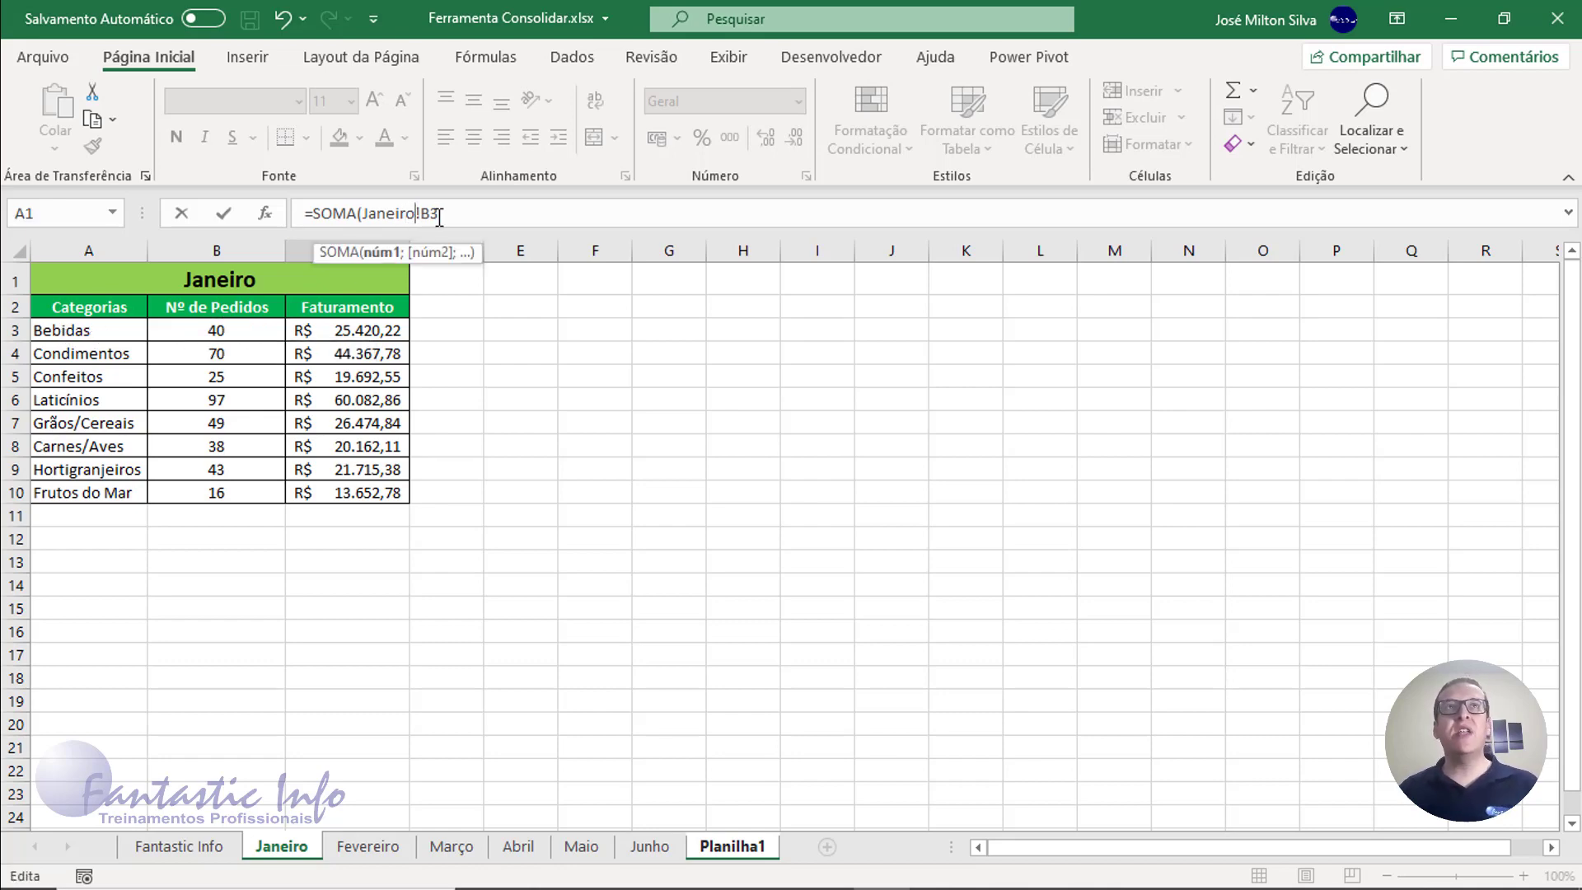
type(":")
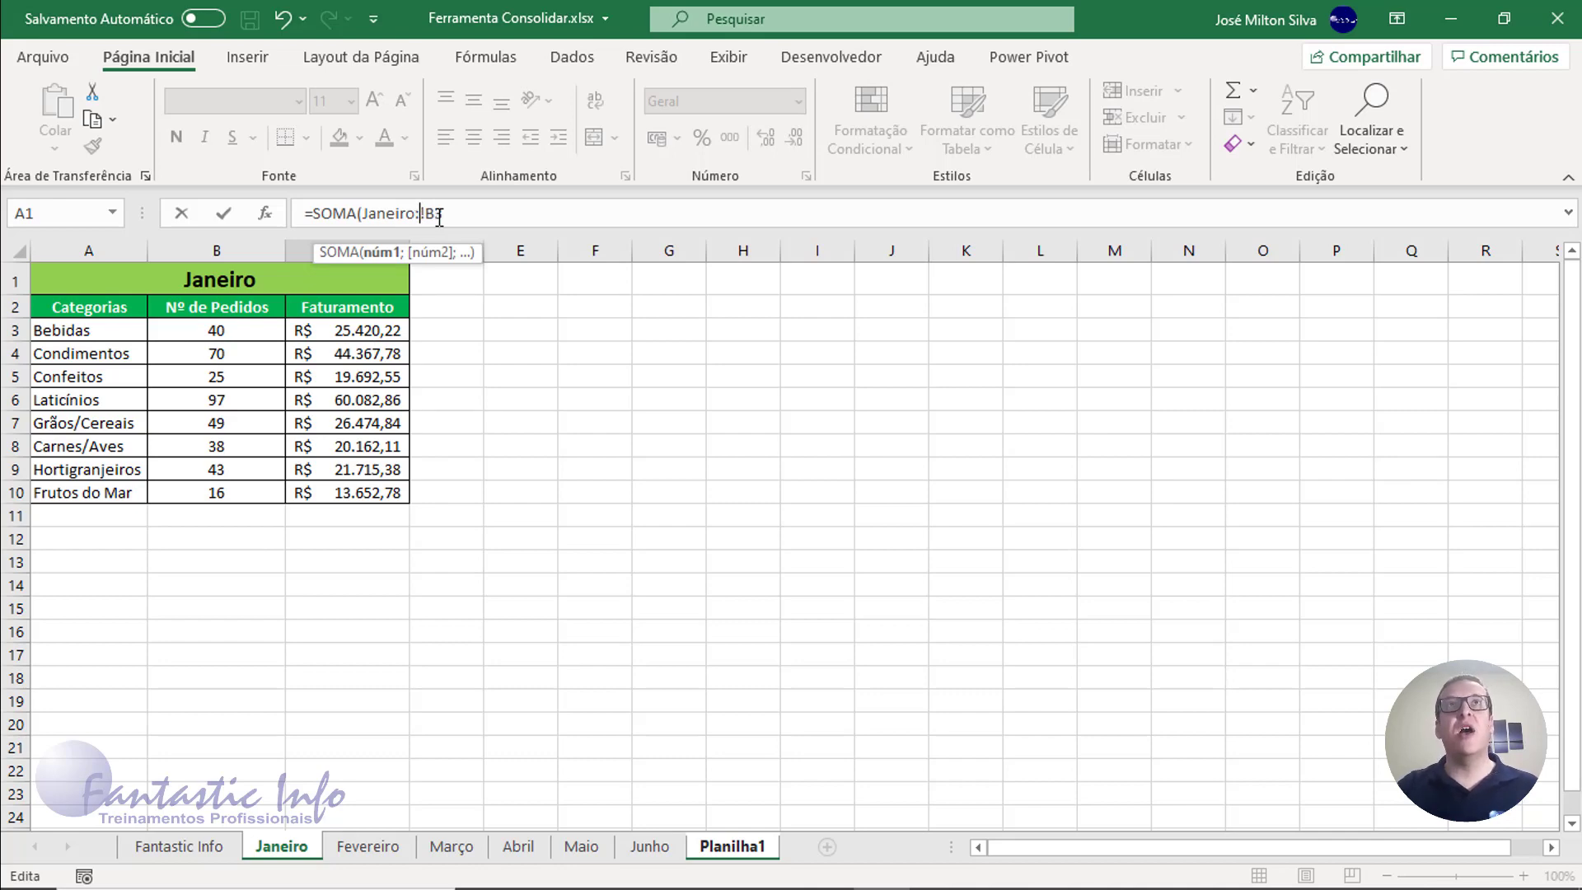
left_click(420, 215)
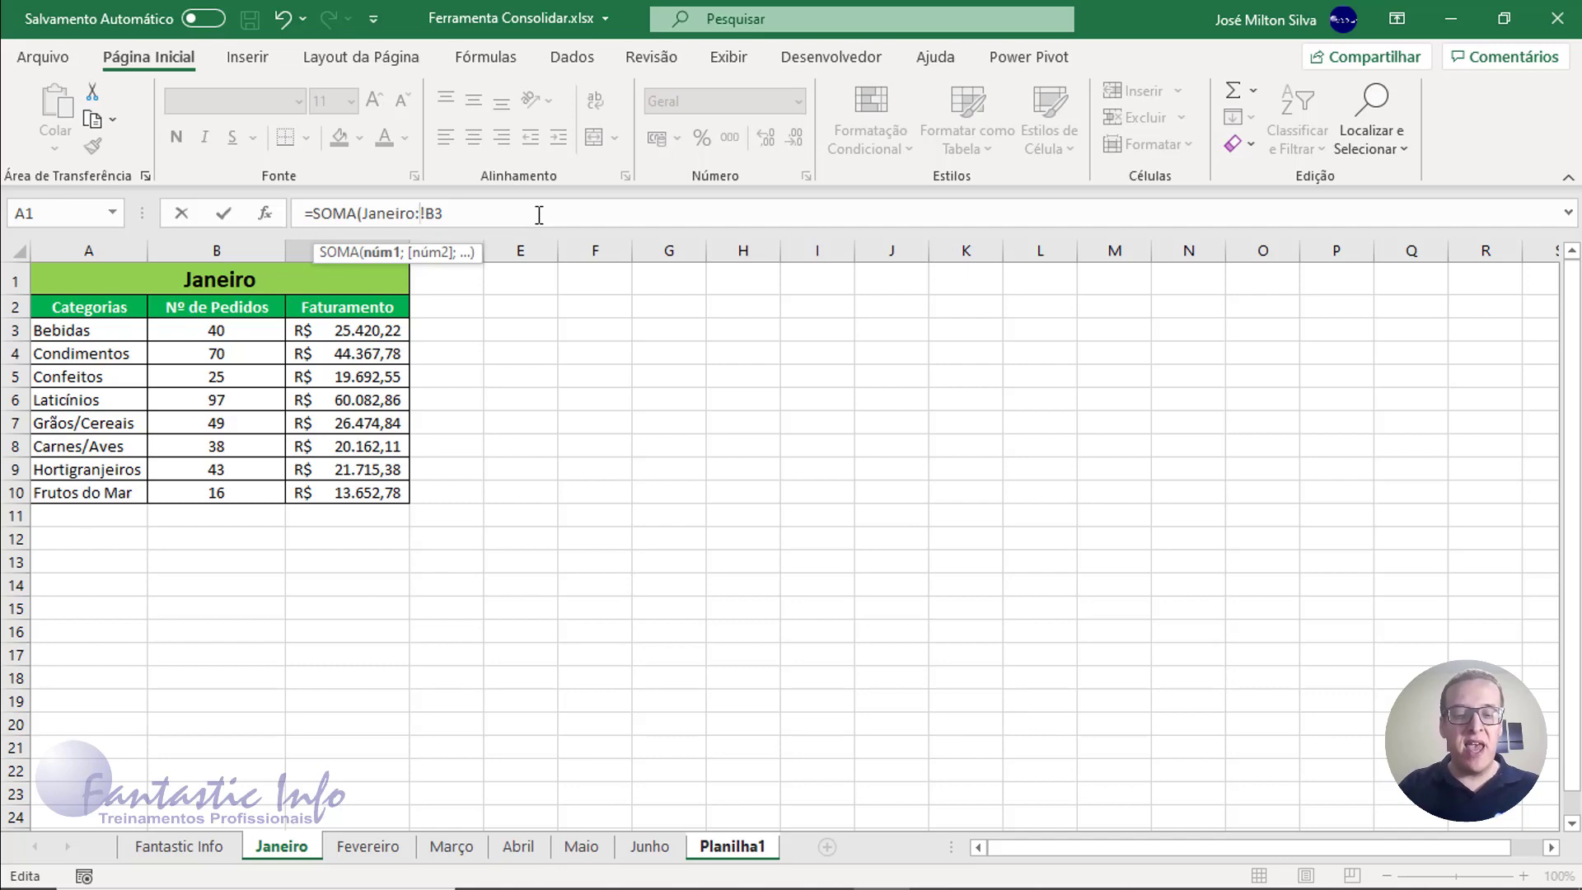
type("JUNH")
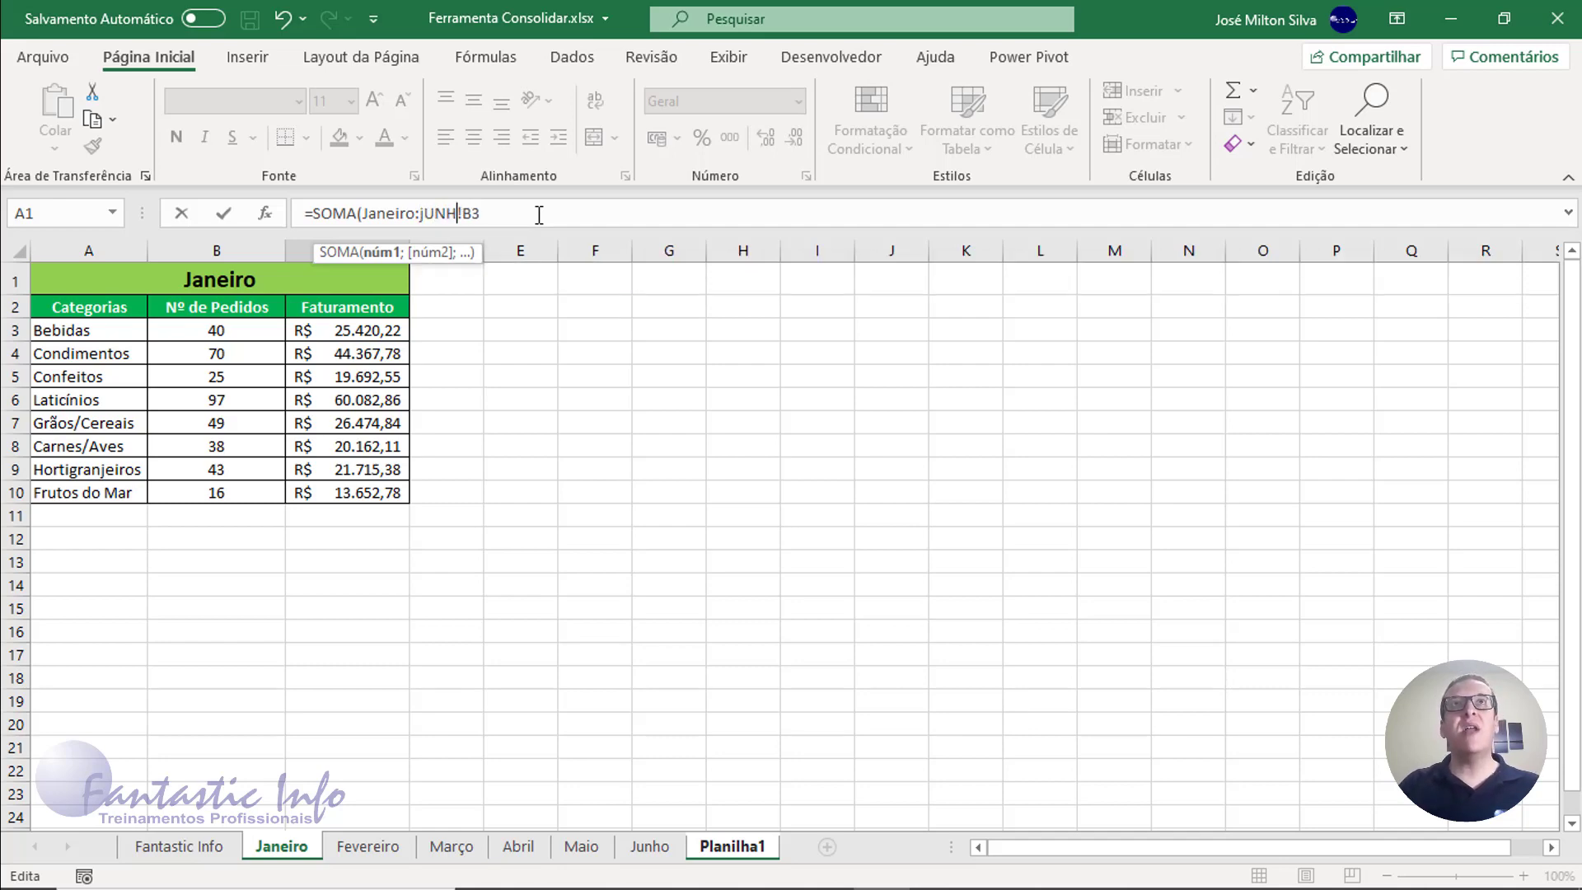
key("BackSpace")
key("BackSpace")
key("BackSpace")
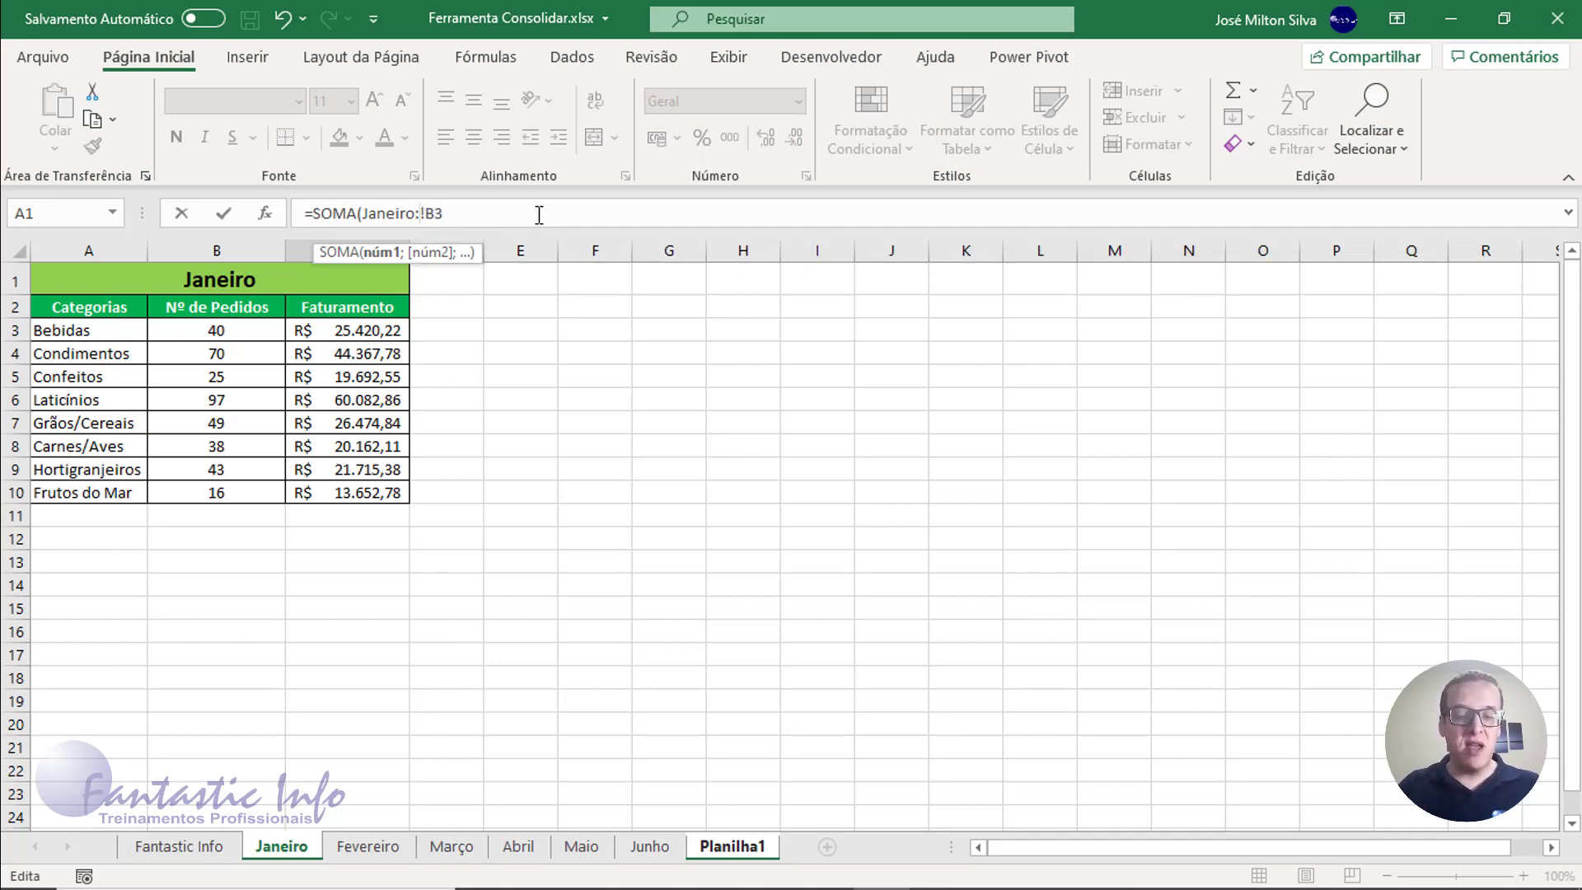
type("Juno")
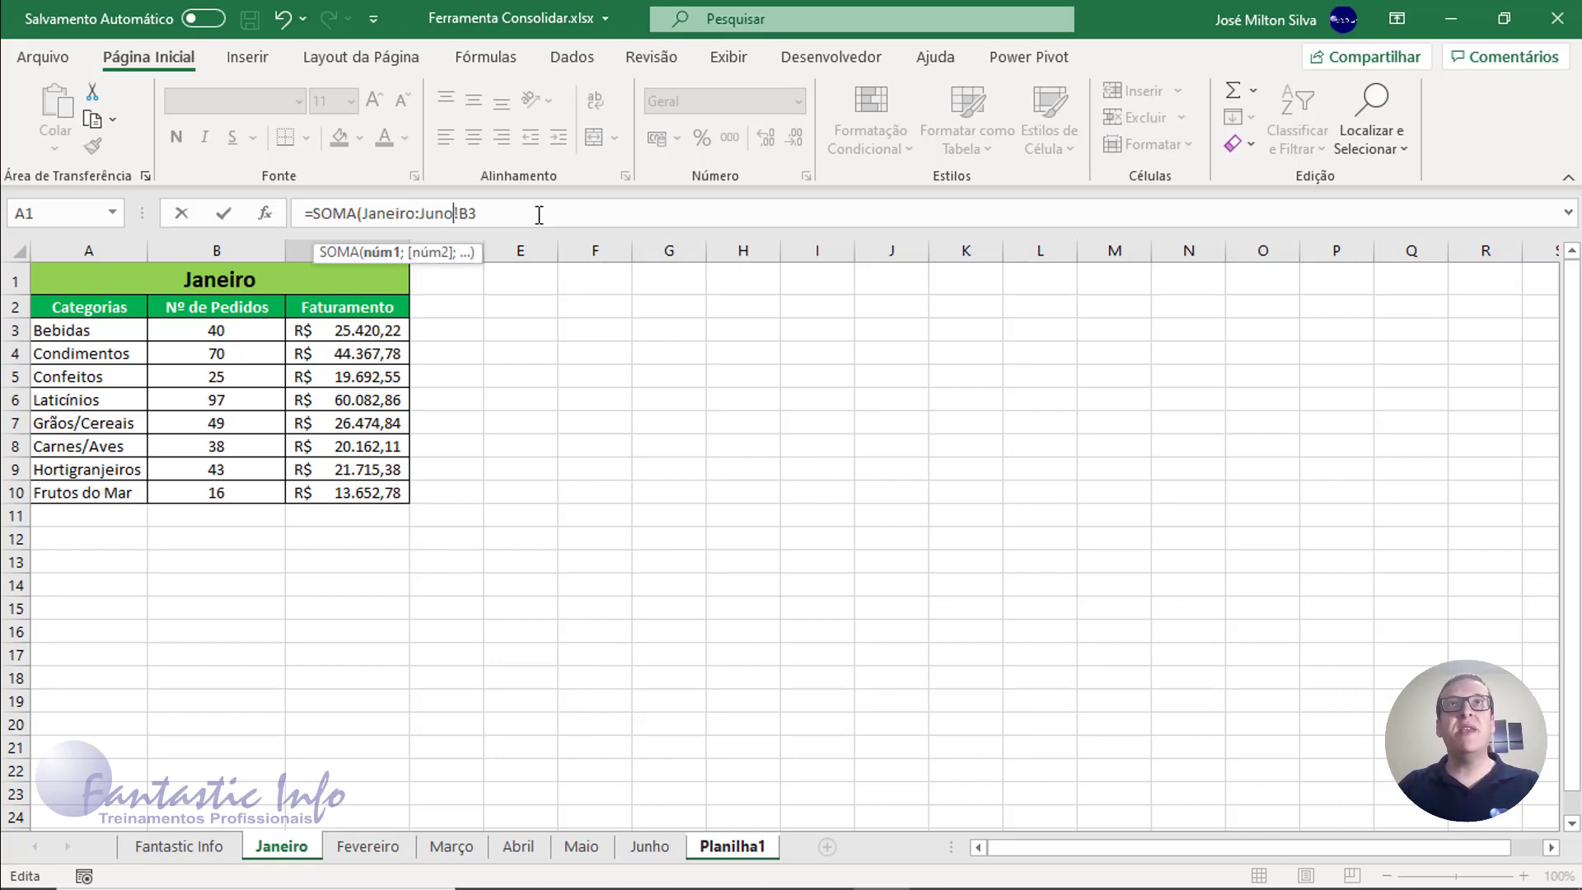
type("h")
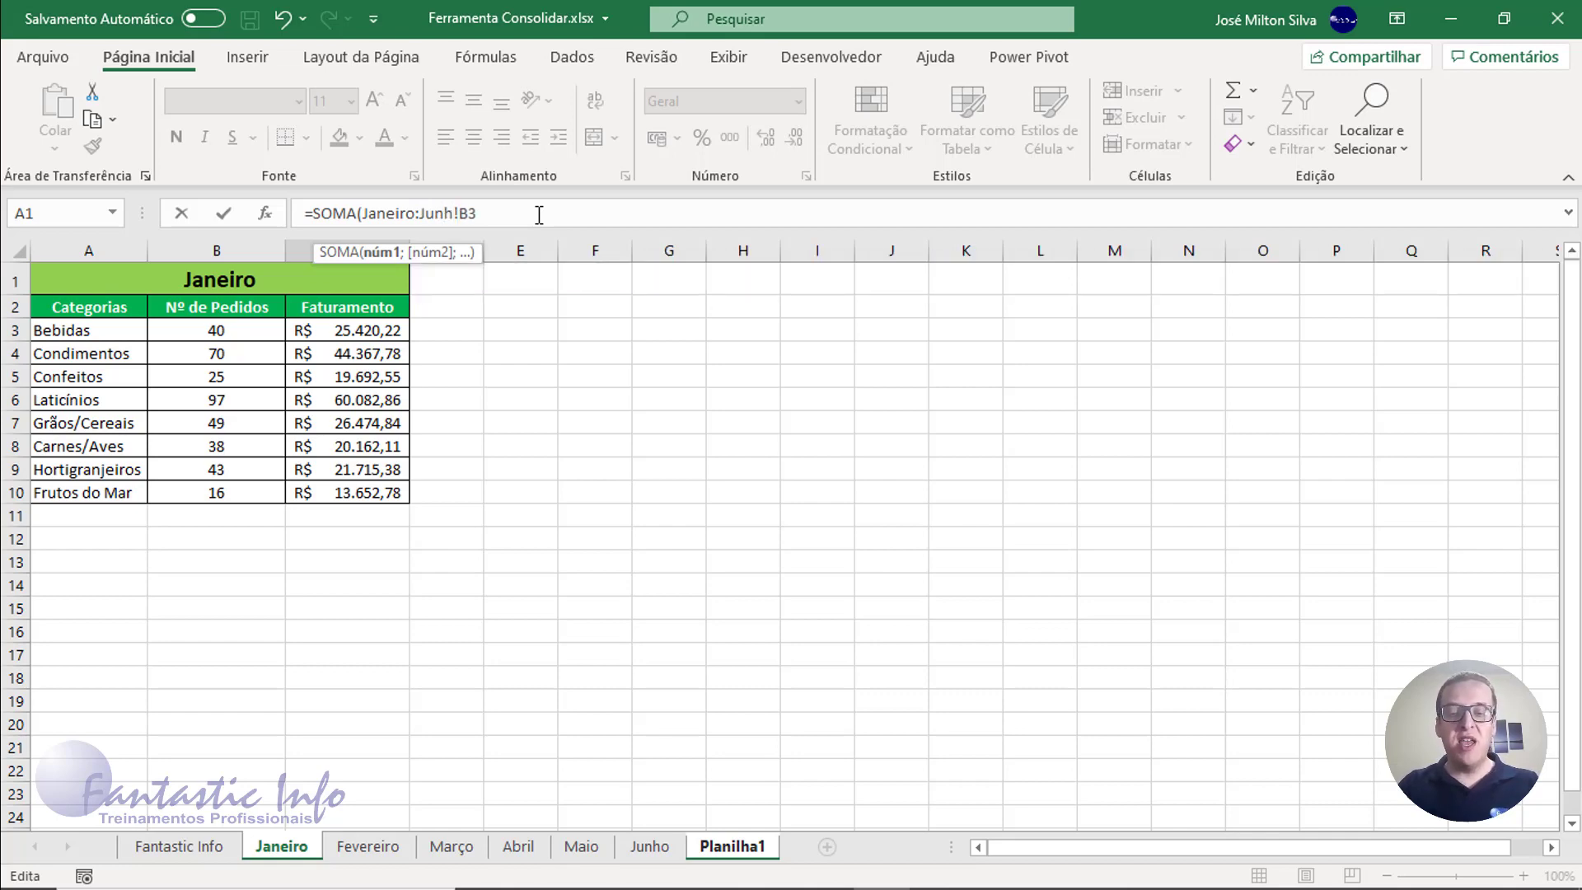
type("o")
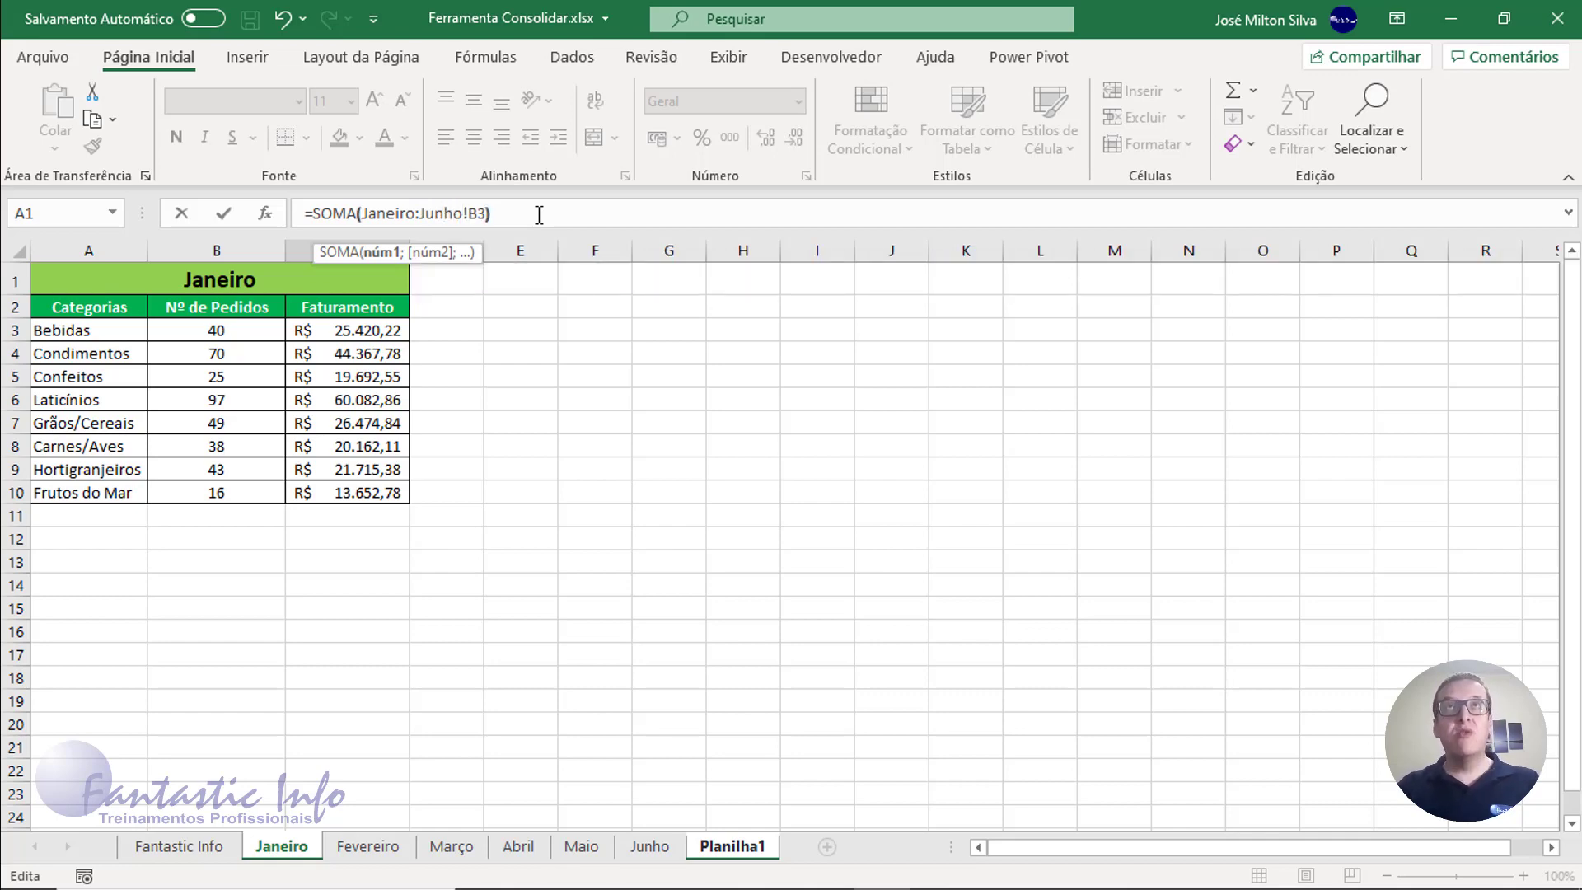
type(")")
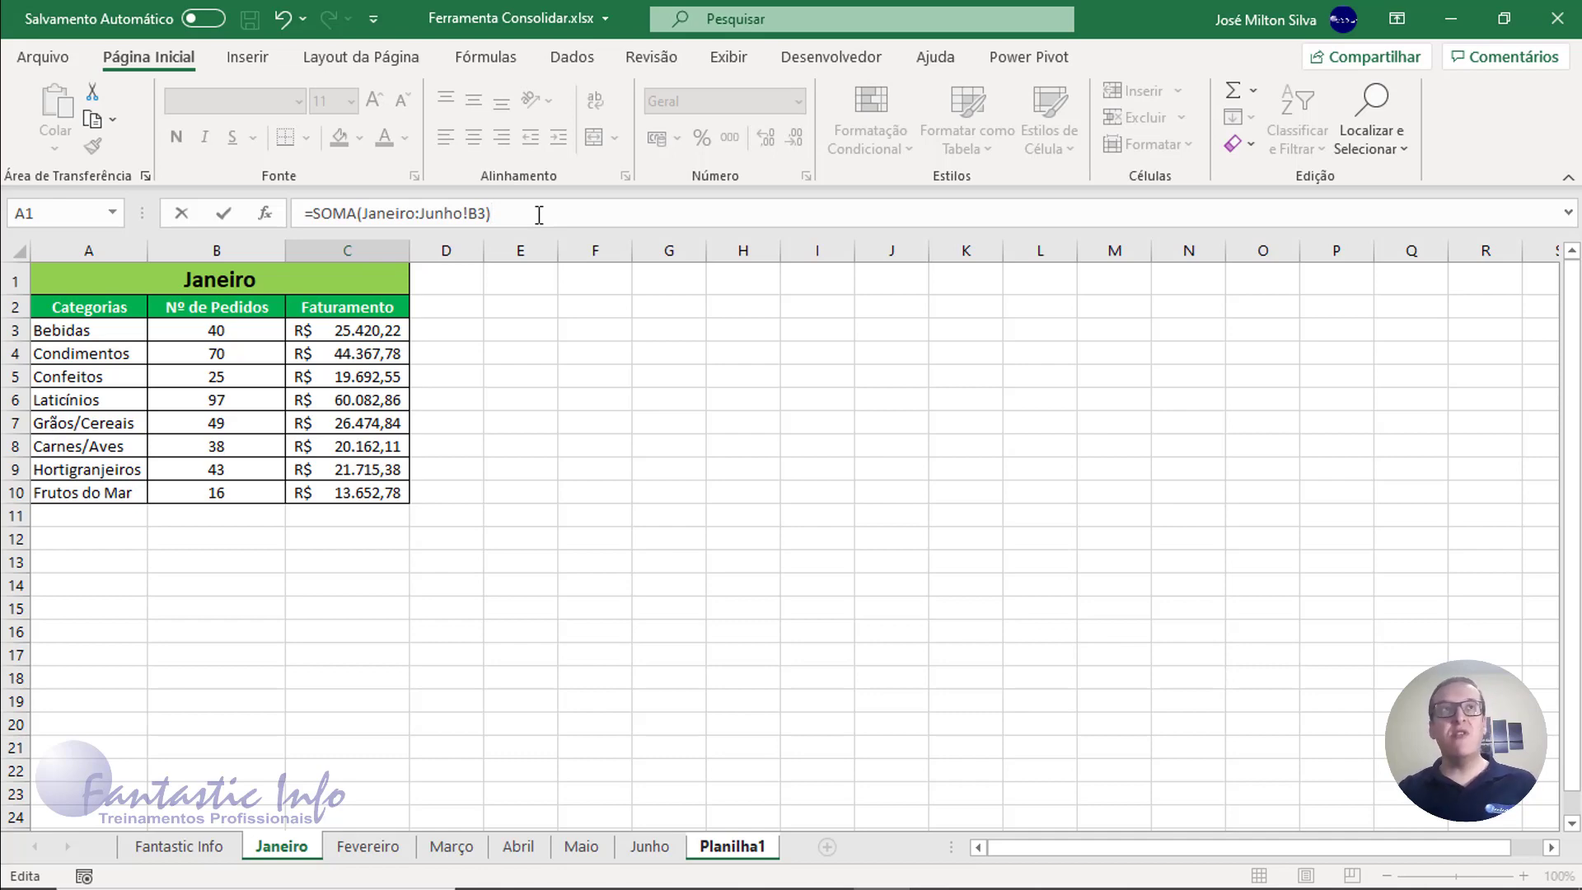
key("Return")
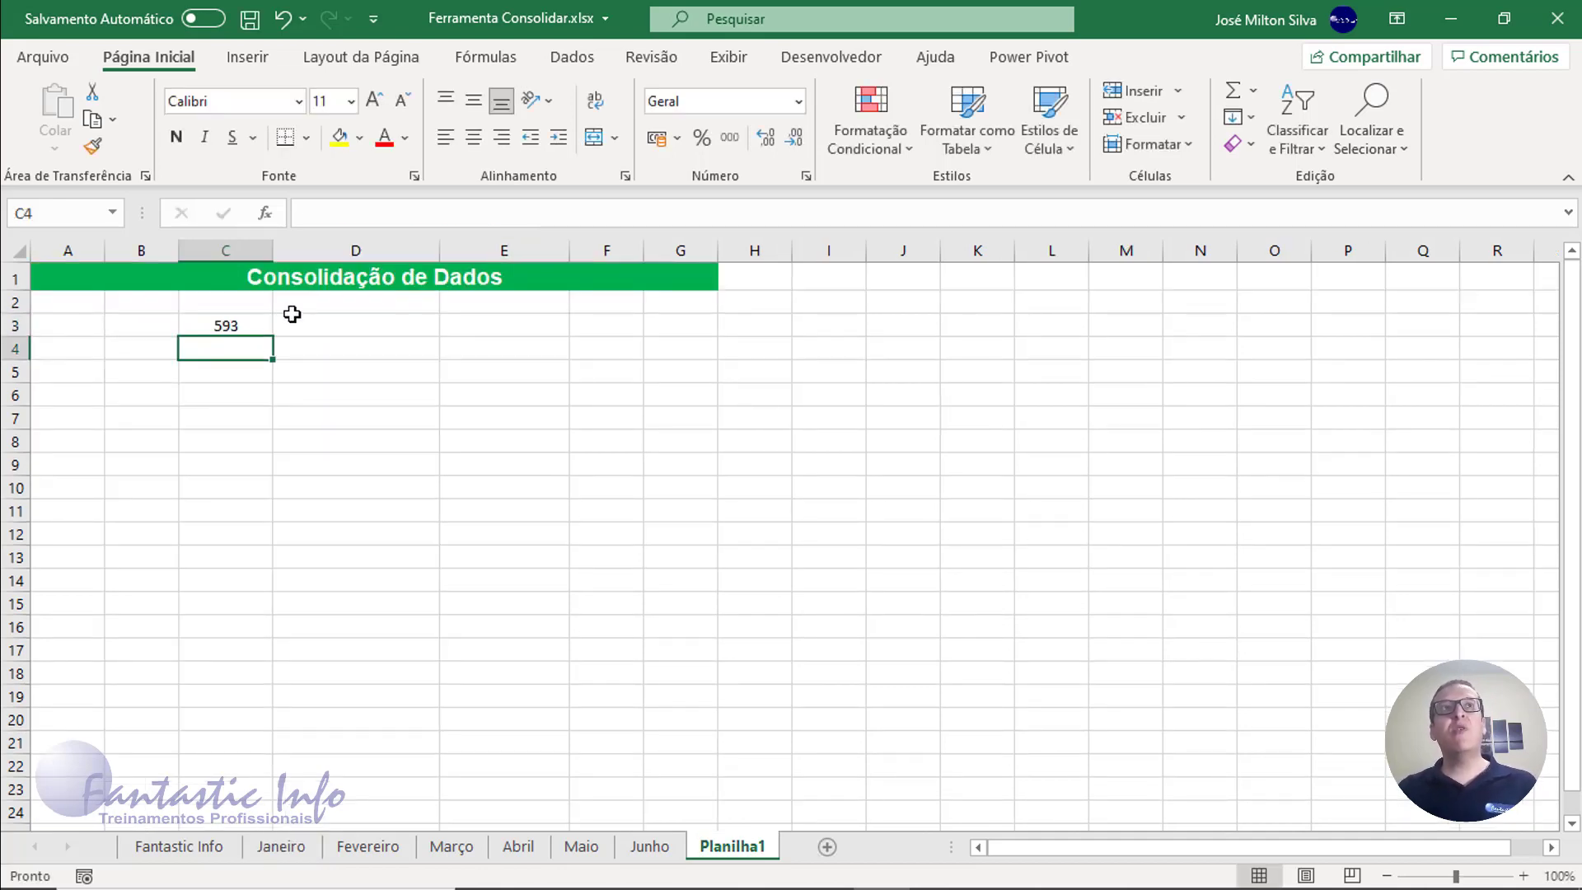
Inspect the =SOMA(Janeiro:Junho!B3) formula in C3, then delete it.
left_click(227, 326)
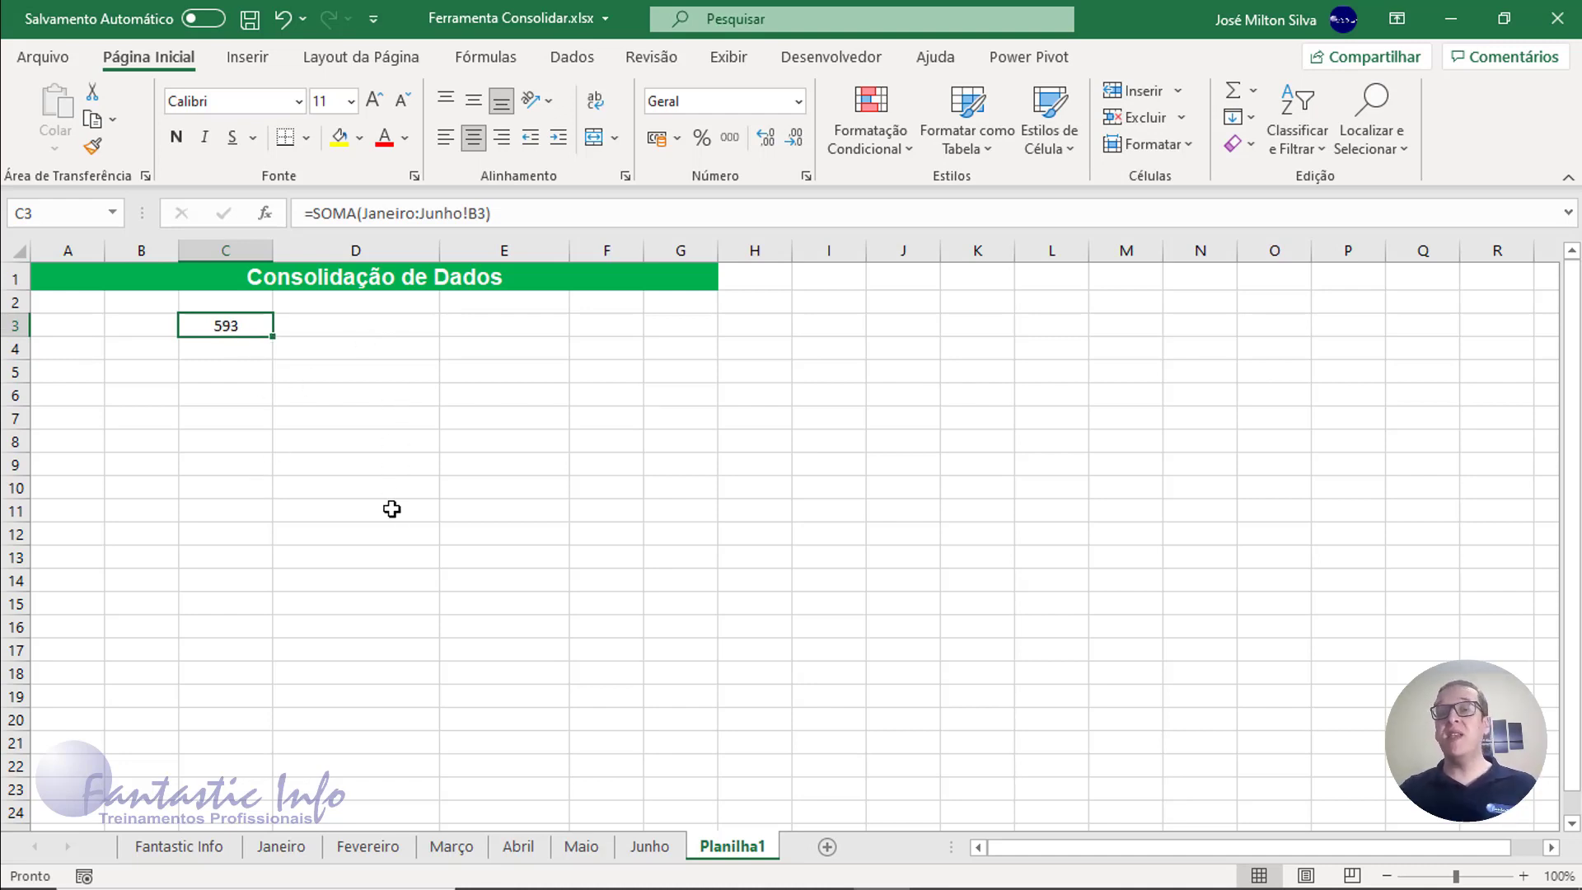
left_click_drag(127, 324, 129, 449)
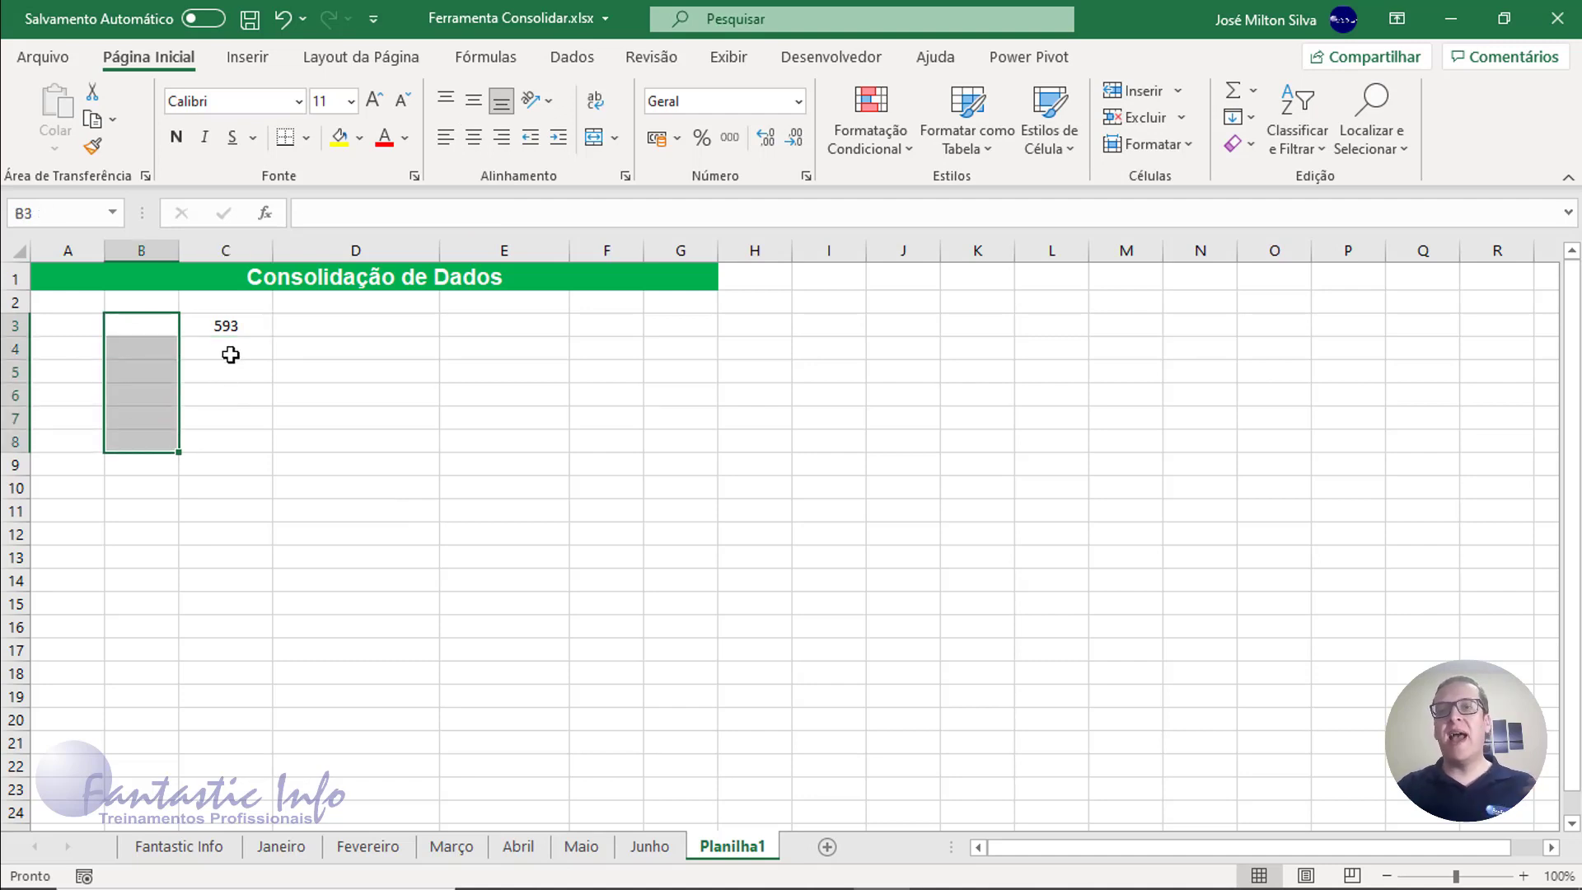
left_click(231, 328)
key("Delete")
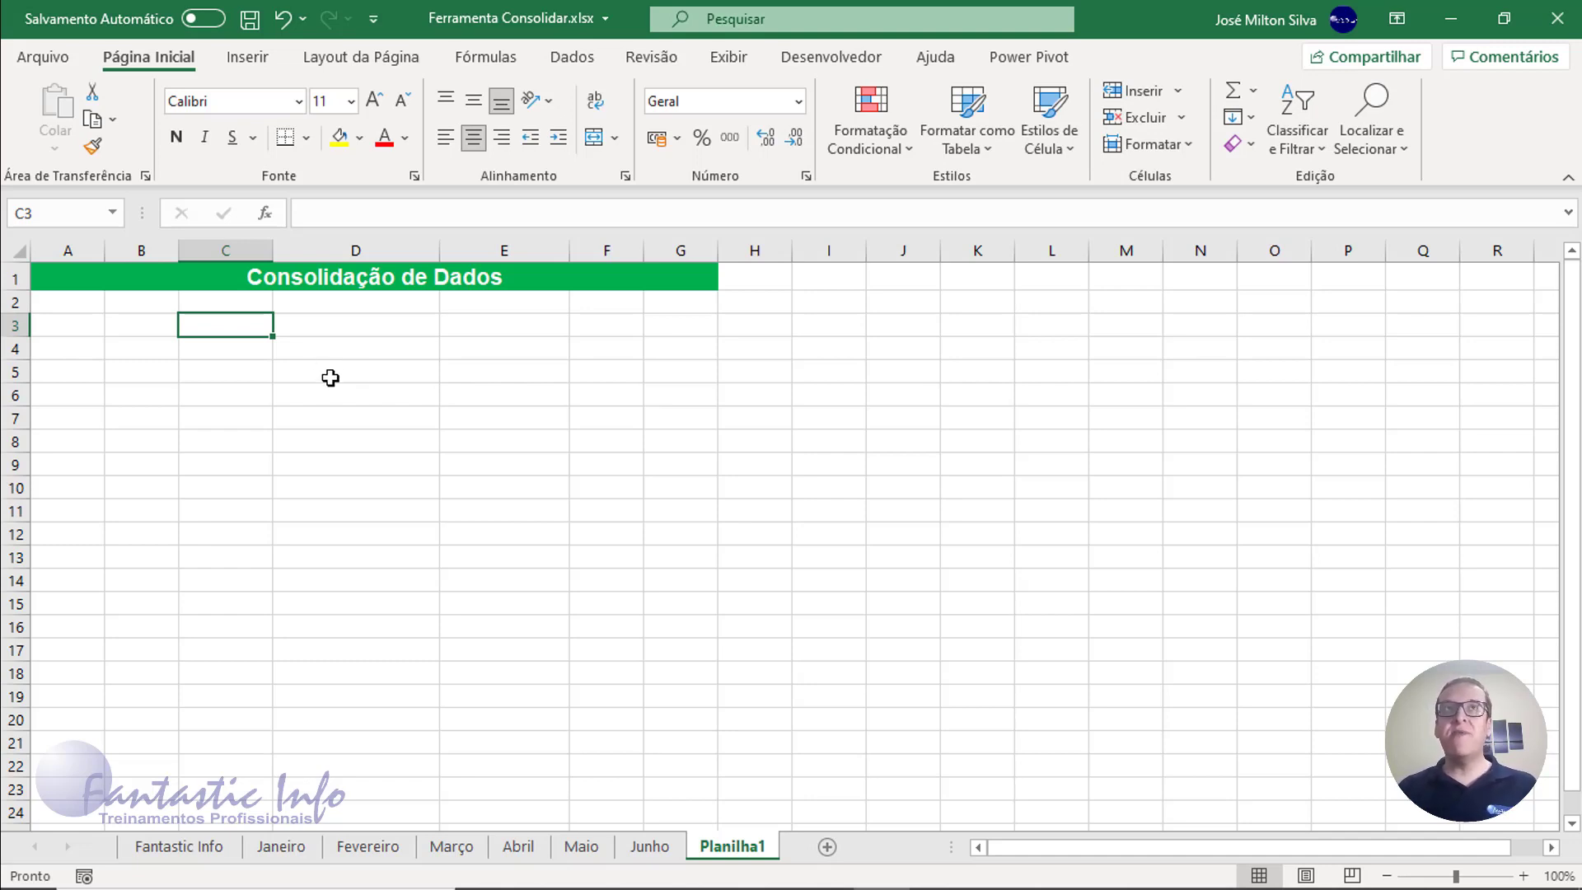
Open the Consolidar dialog from the Dados tab's Ferramentas de Dados group.
left_click(568, 66)
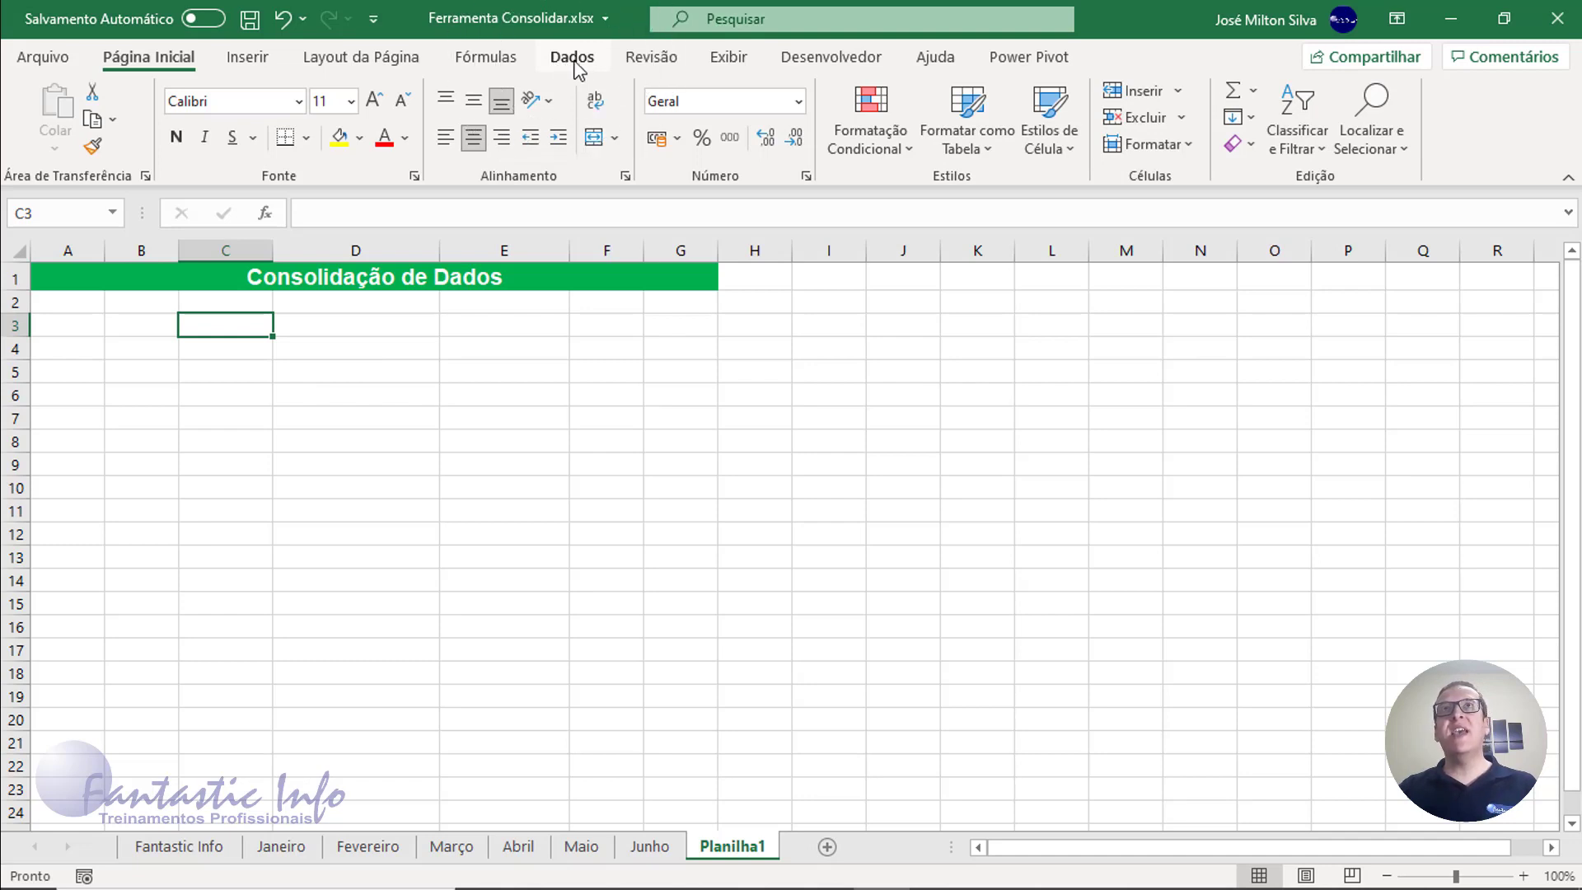
left_click(574, 58)
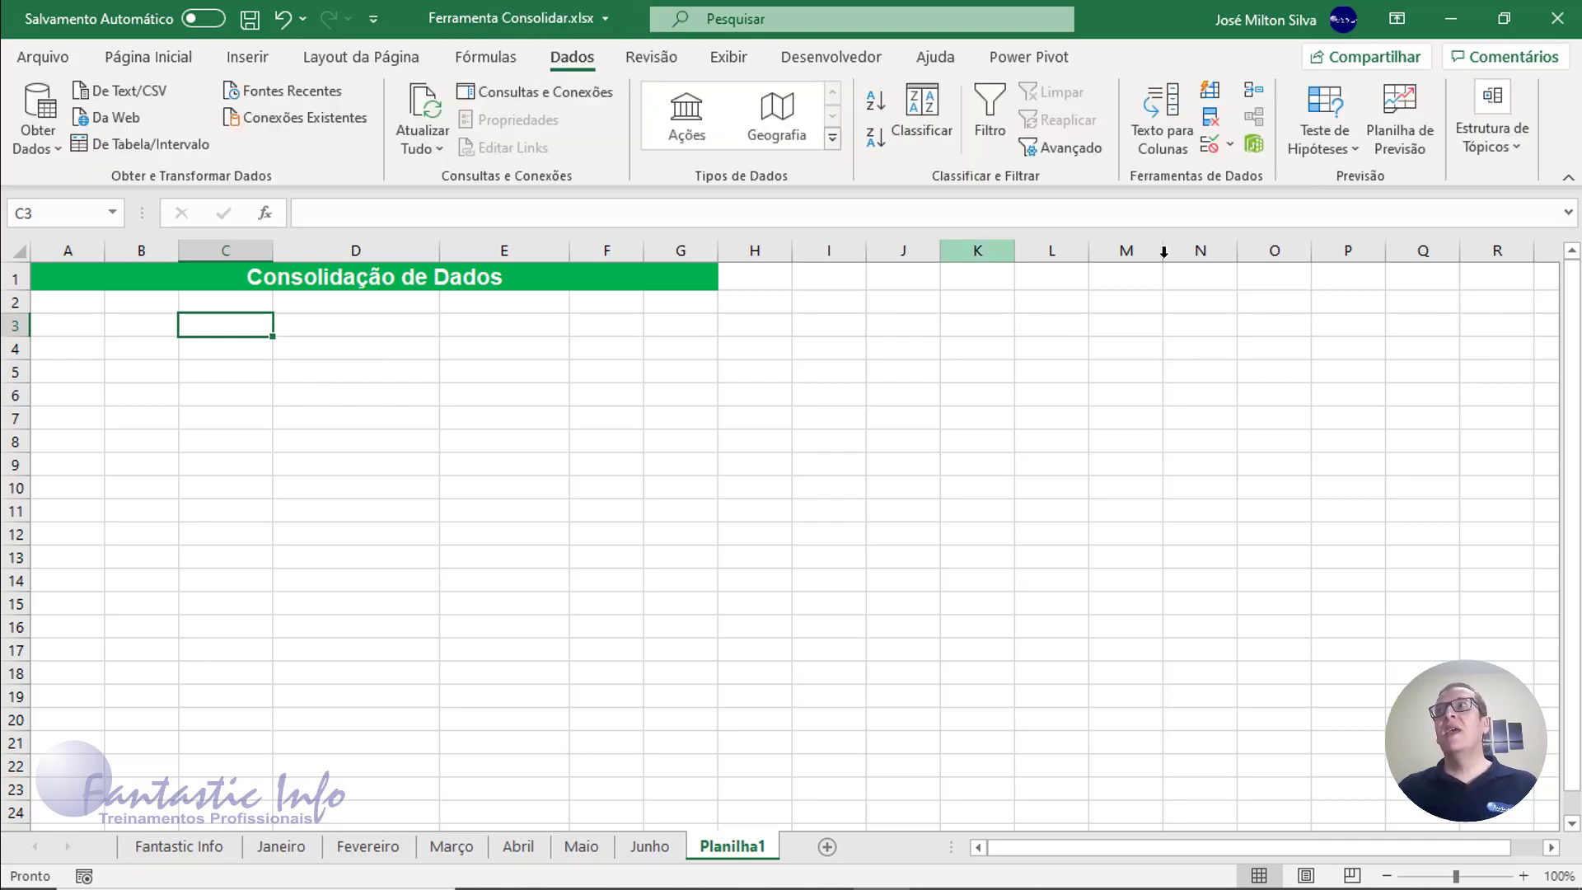
key("ctrl")
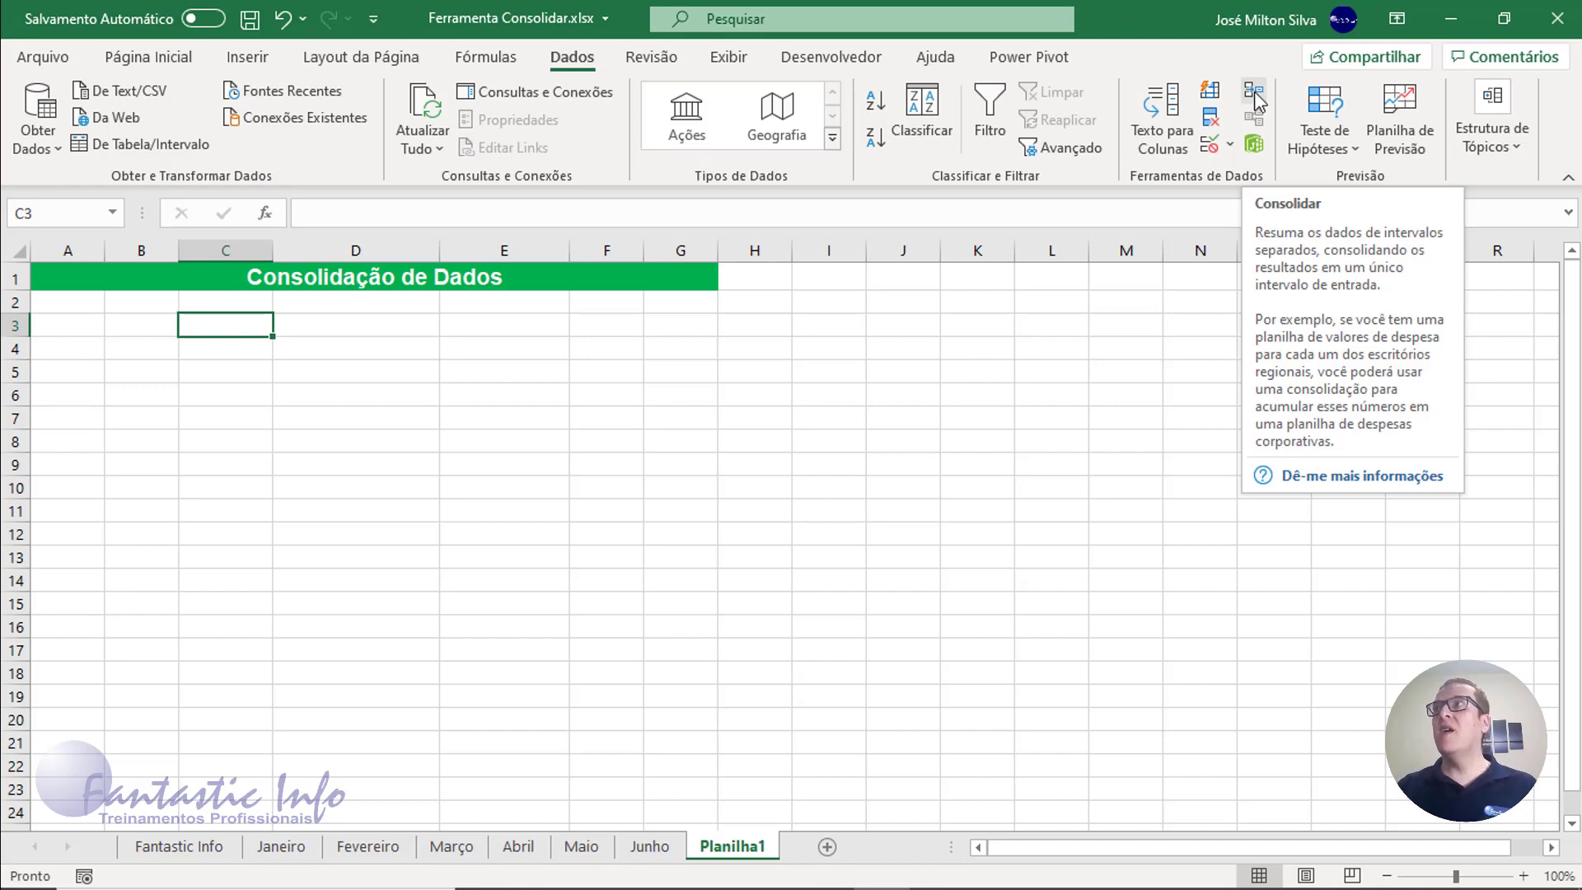
left_click(1254, 95)
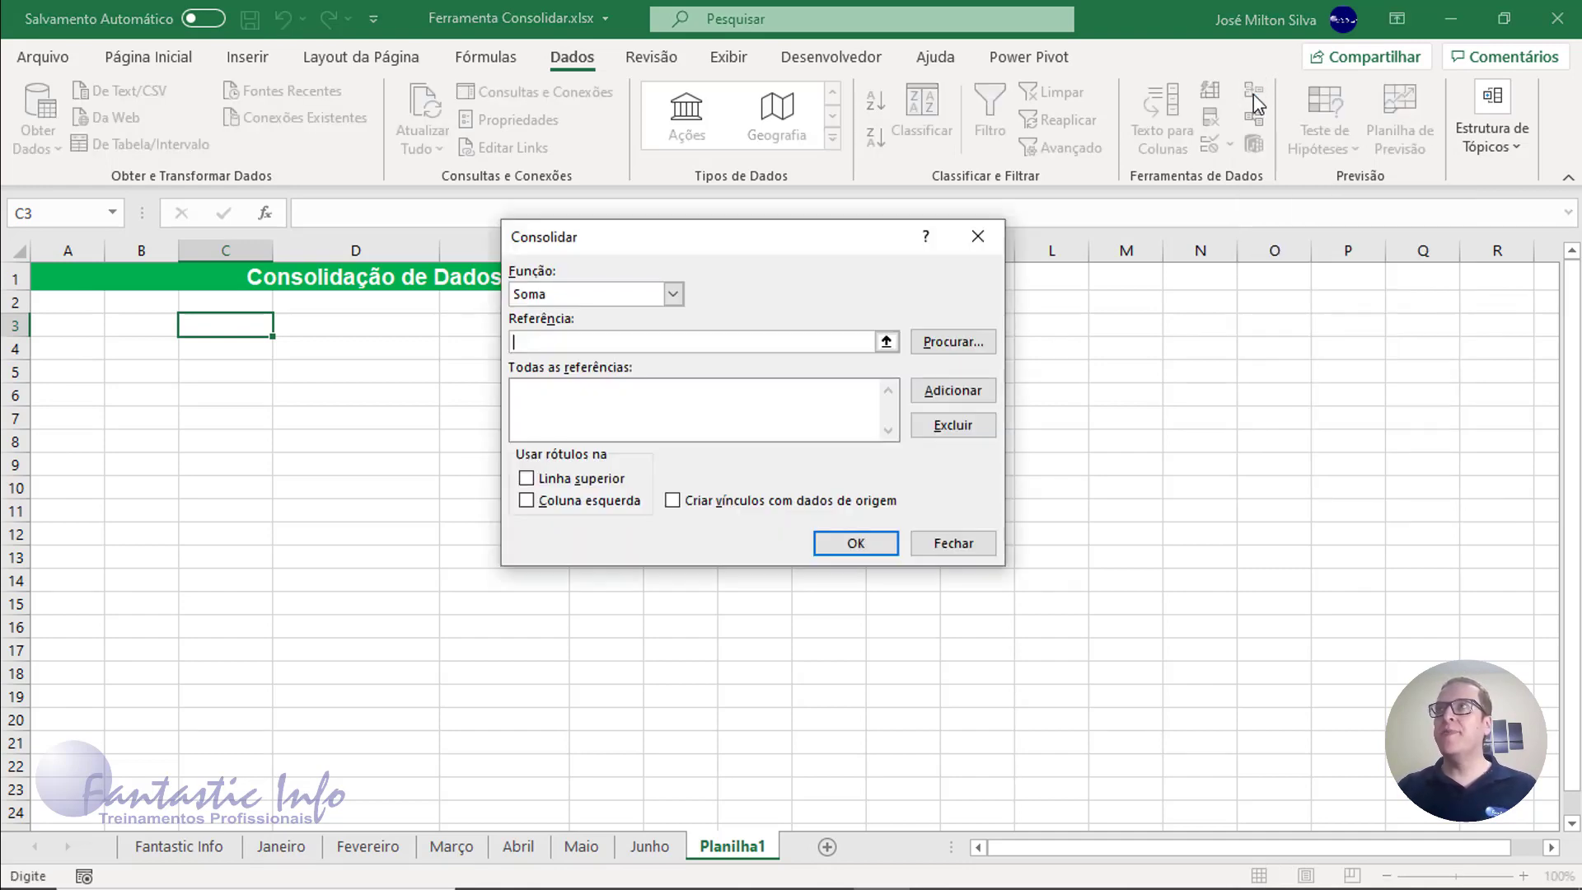
Move the Consolidar dialog aside, keep Função as Soma, and focus the Referência box.
left_click_drag(755, 239, 672, 289)
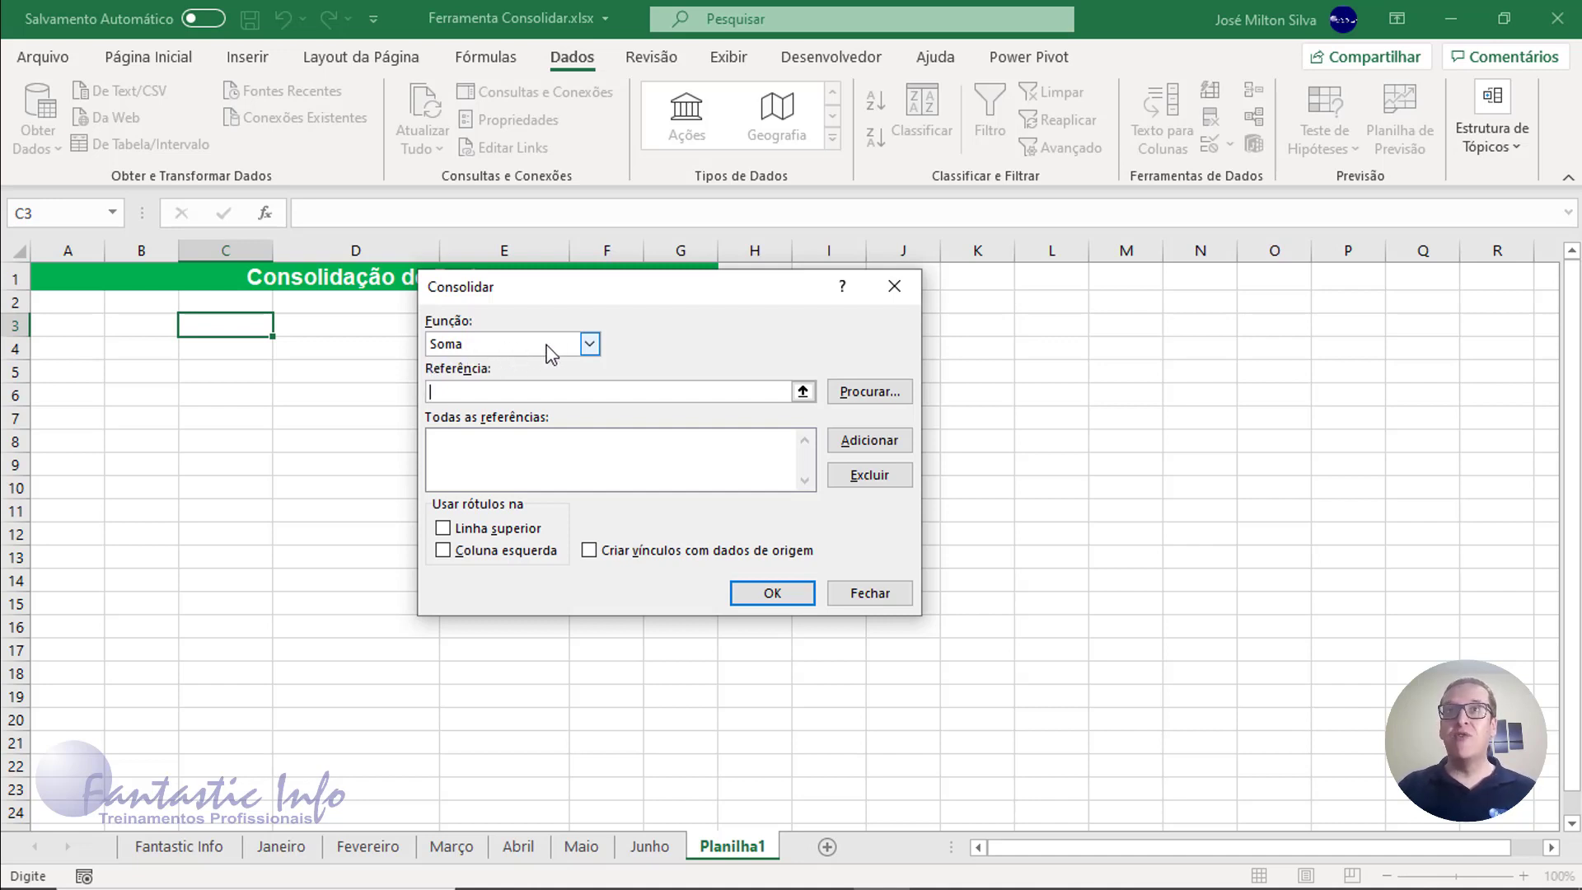
left_click(590, 345)
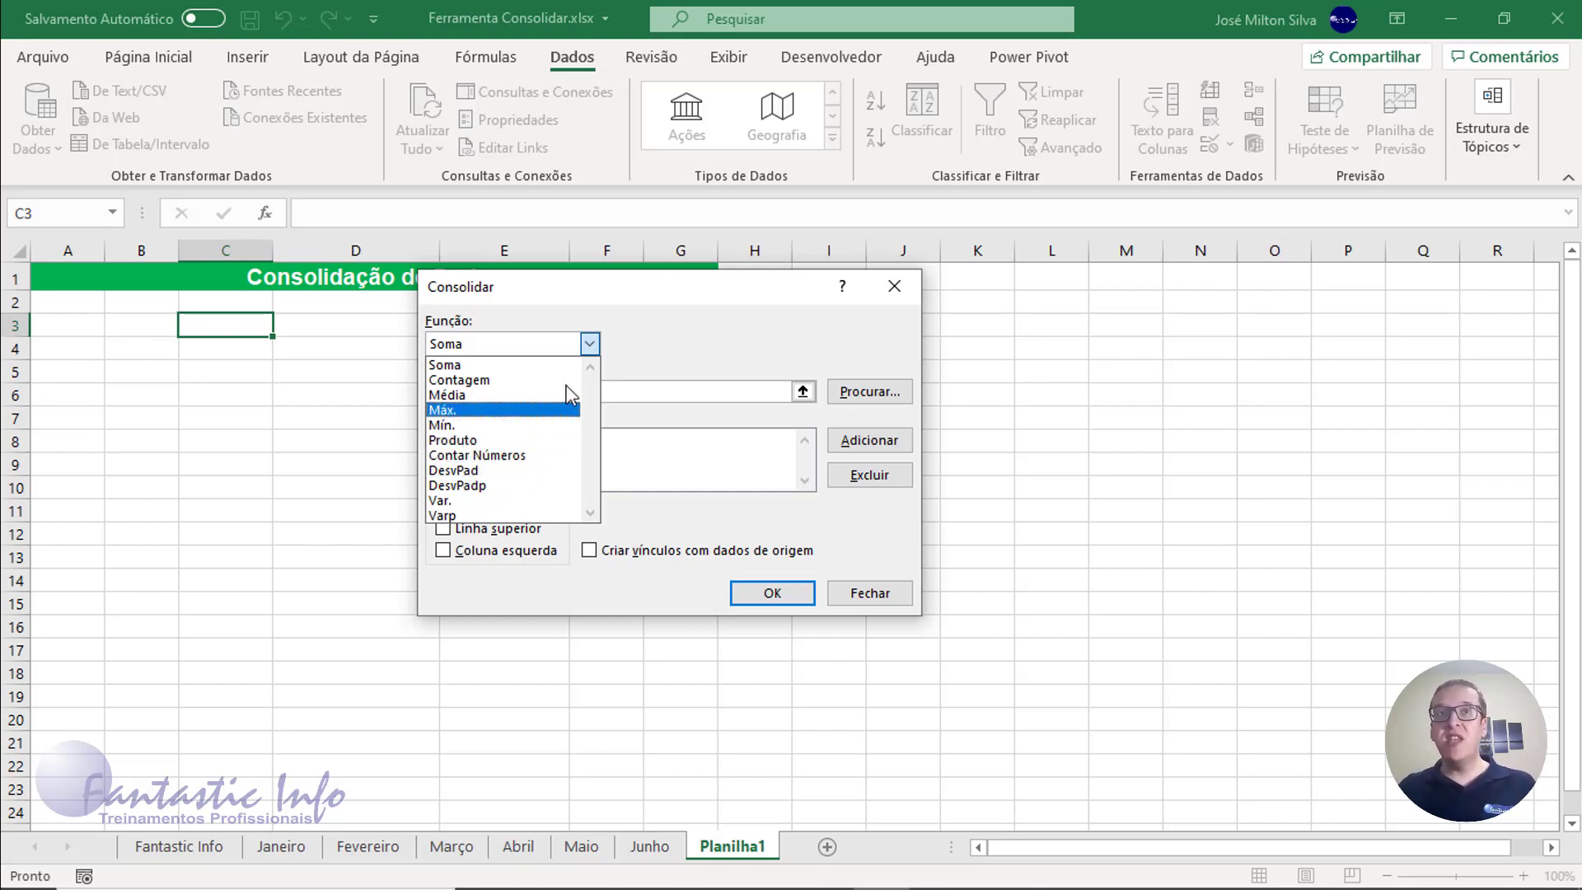
left_click(645, 373)
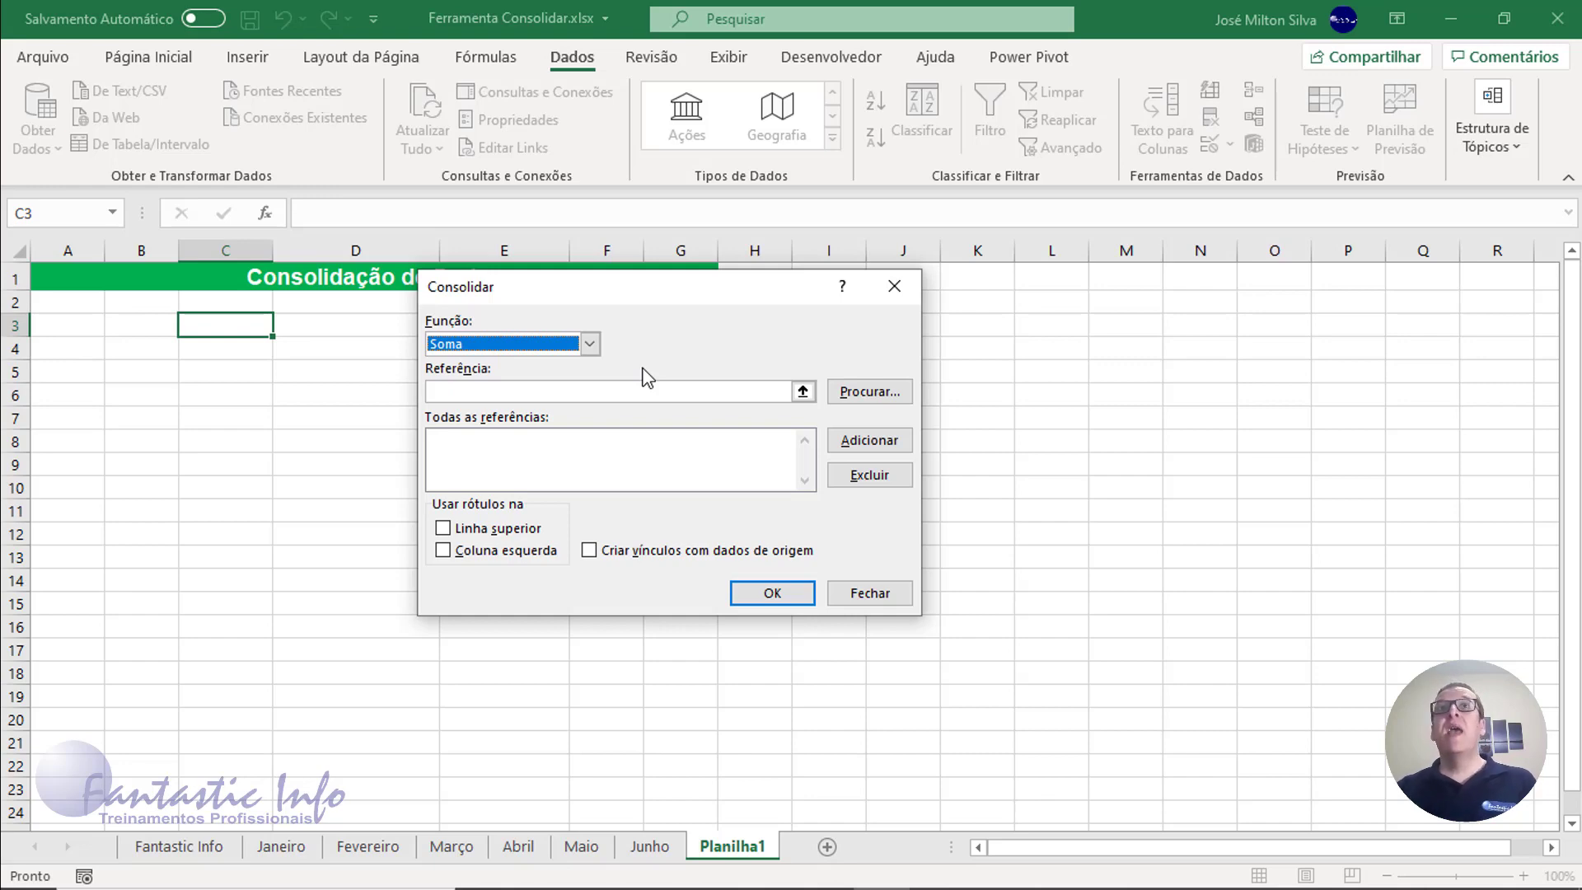
left_click(643, 391)
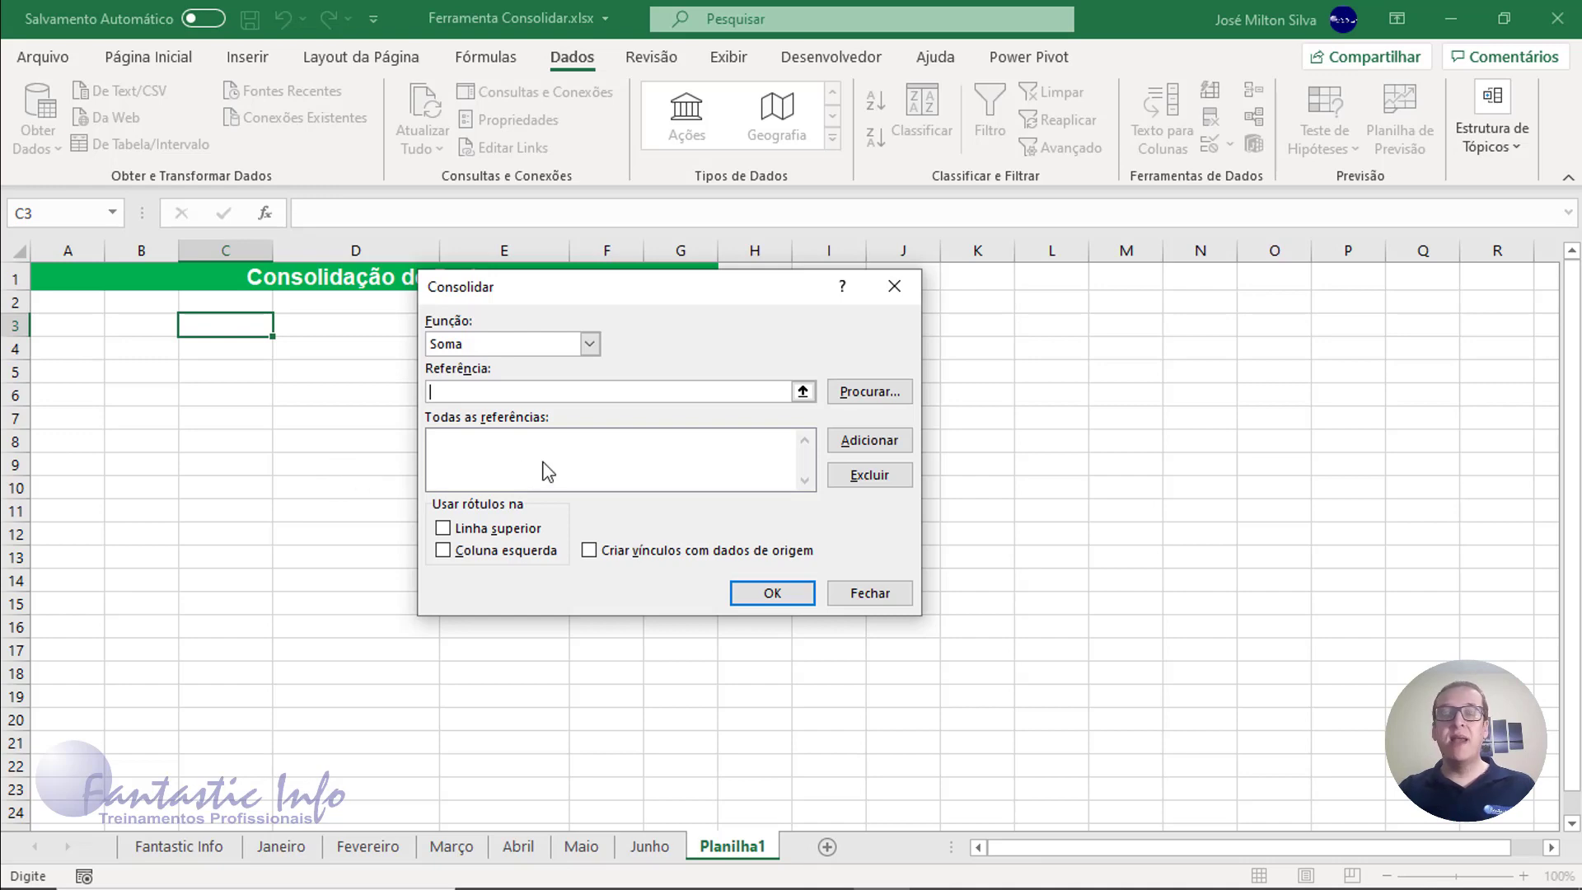
Add the A2:C10 ranges from the Janeiro, Fevereiro and Março sheets as consolidation sources.
left_click(290, 855)
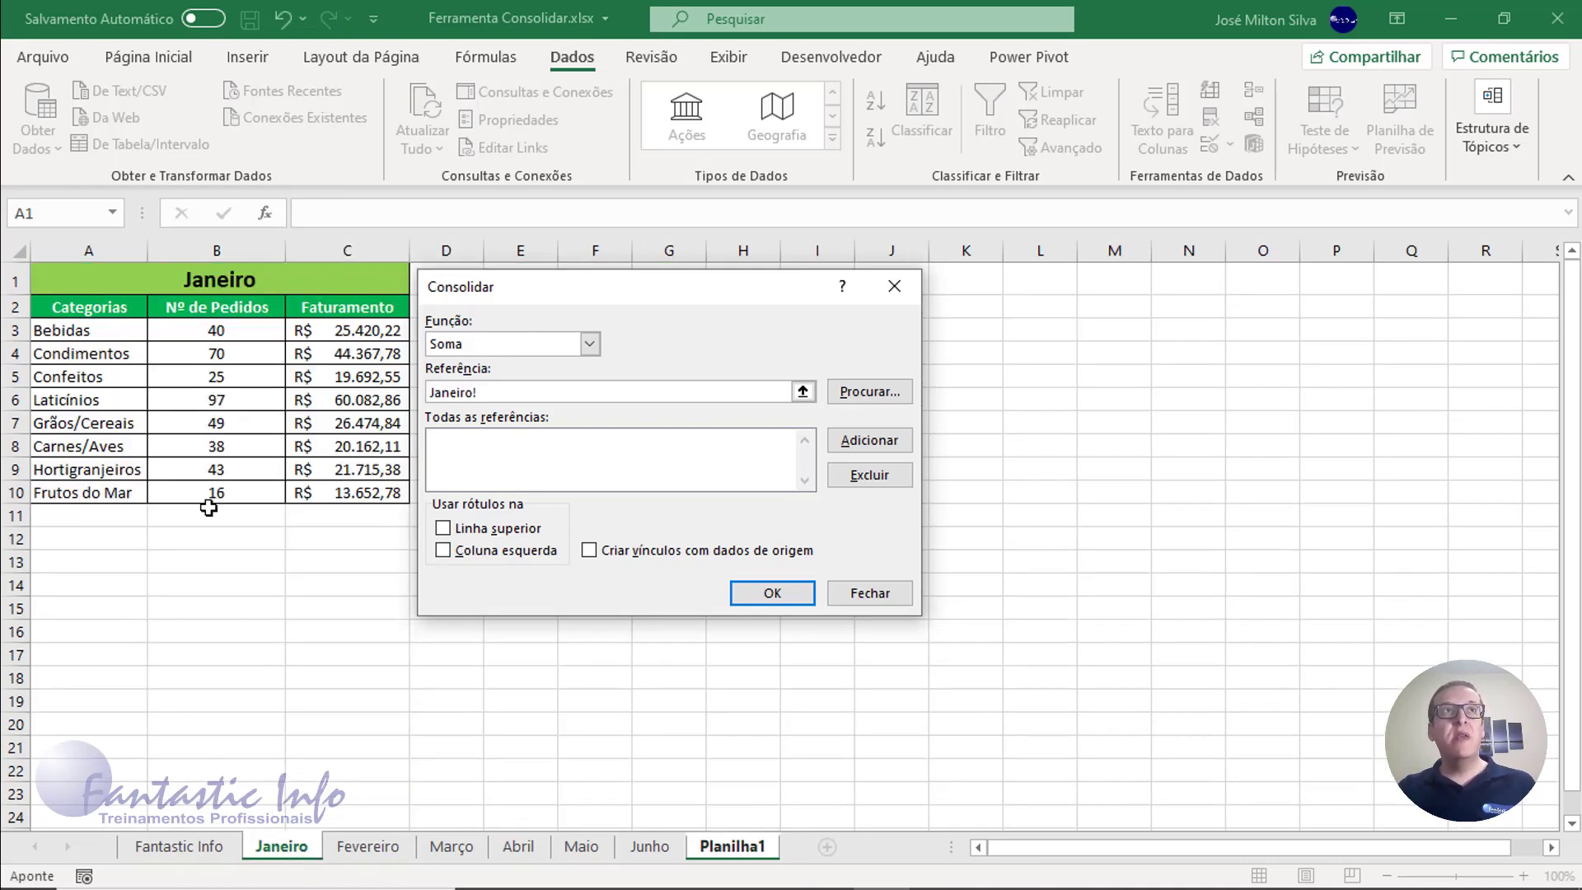
mouse_move(78, 315)
left_mouse_down()
mouse_move(352, 323)
mouse_move(337, 492)
left_mouse_up()
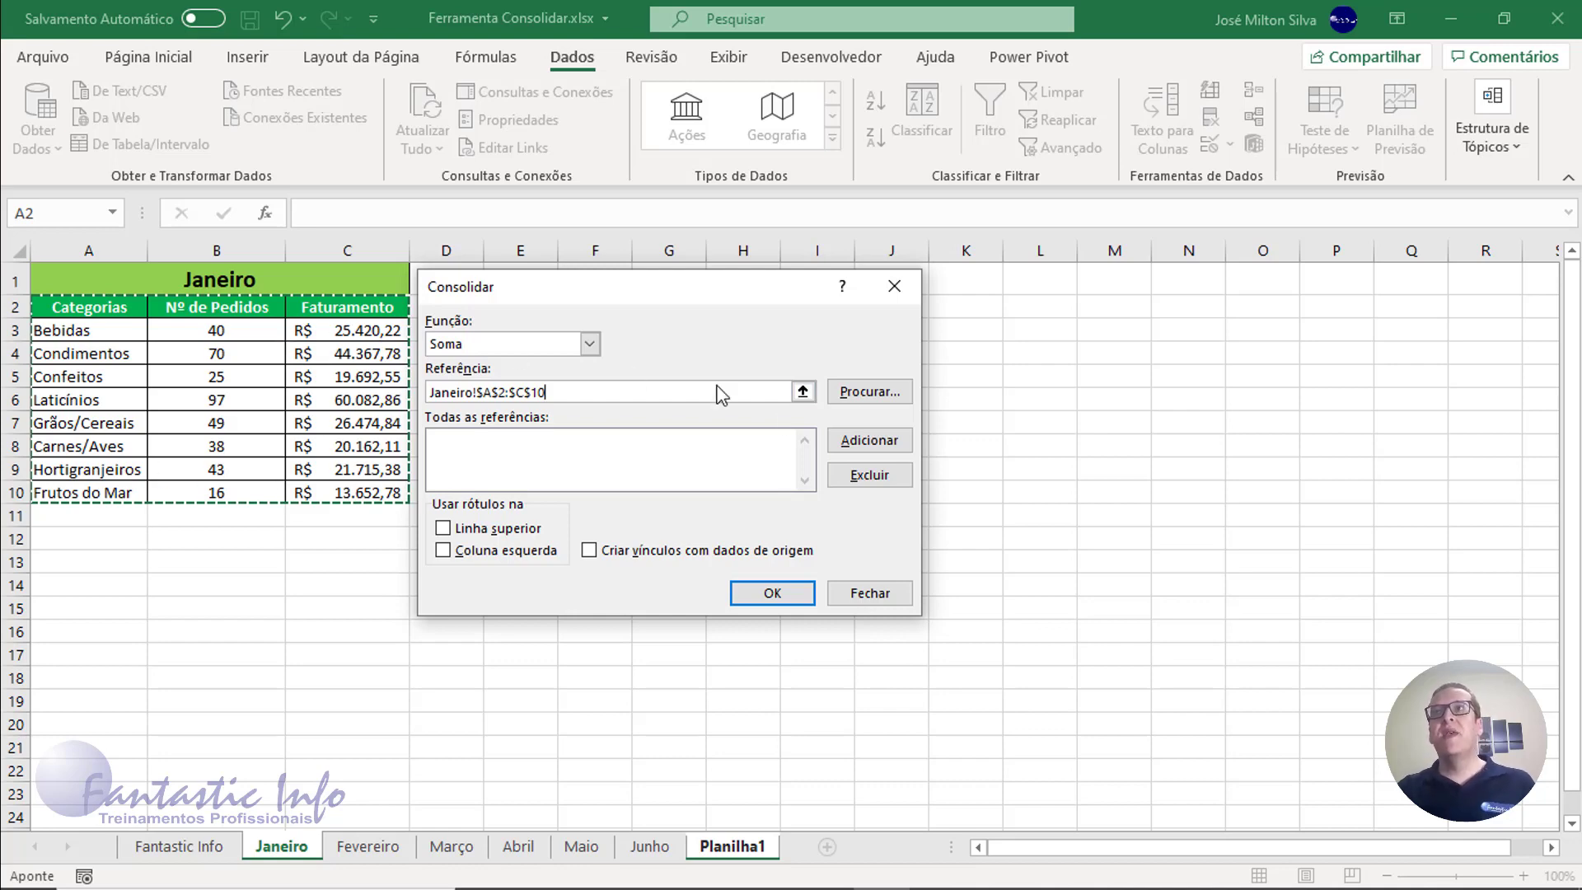
left_click(866, 449)
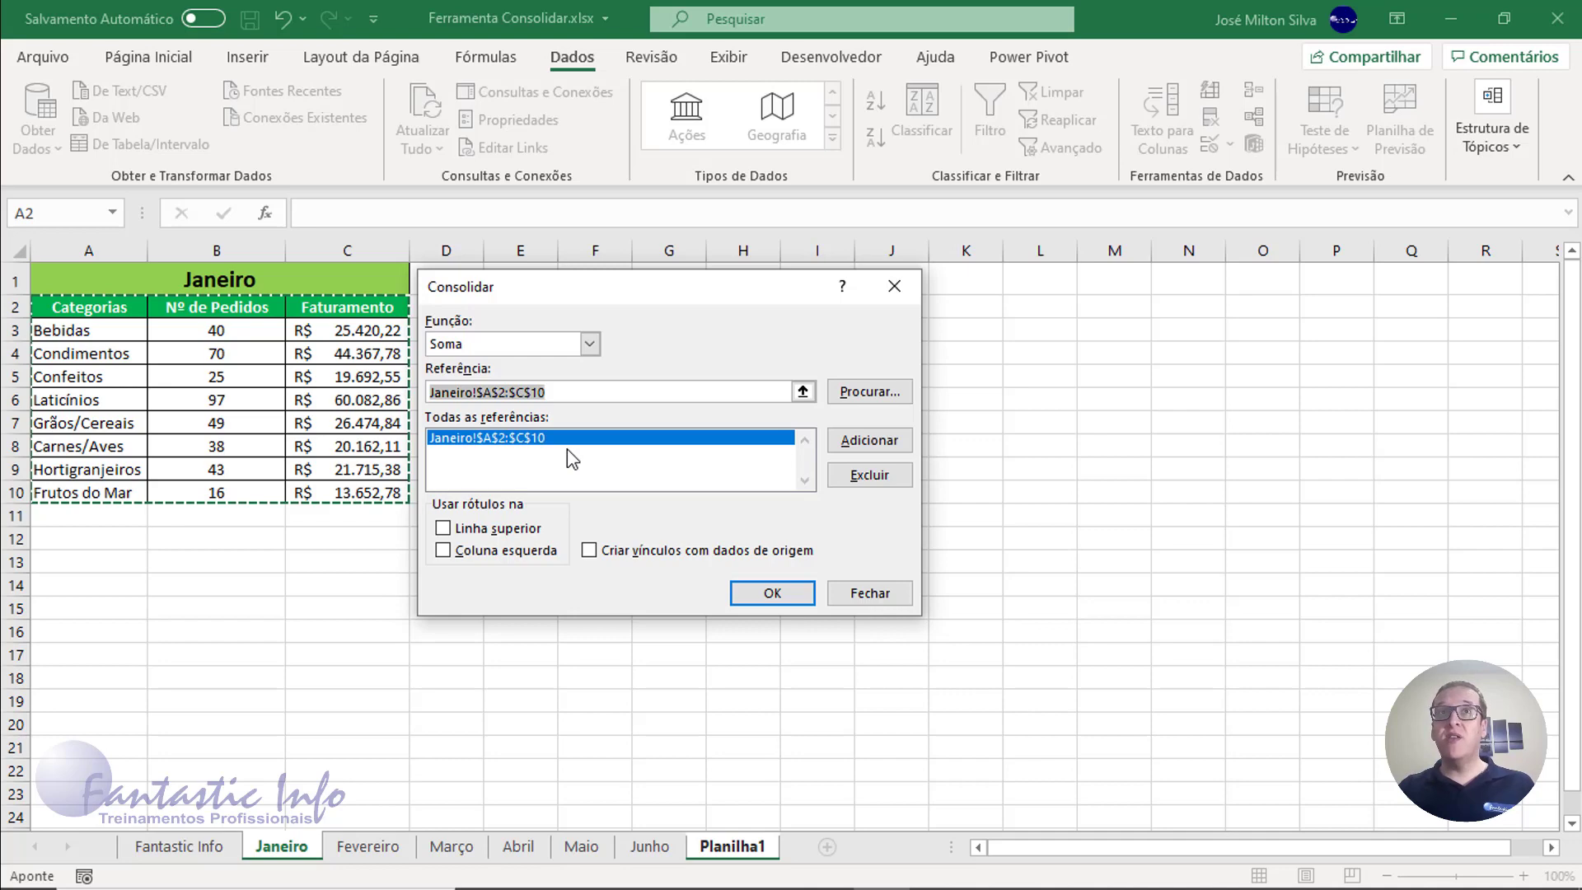
left_click(367, 846)
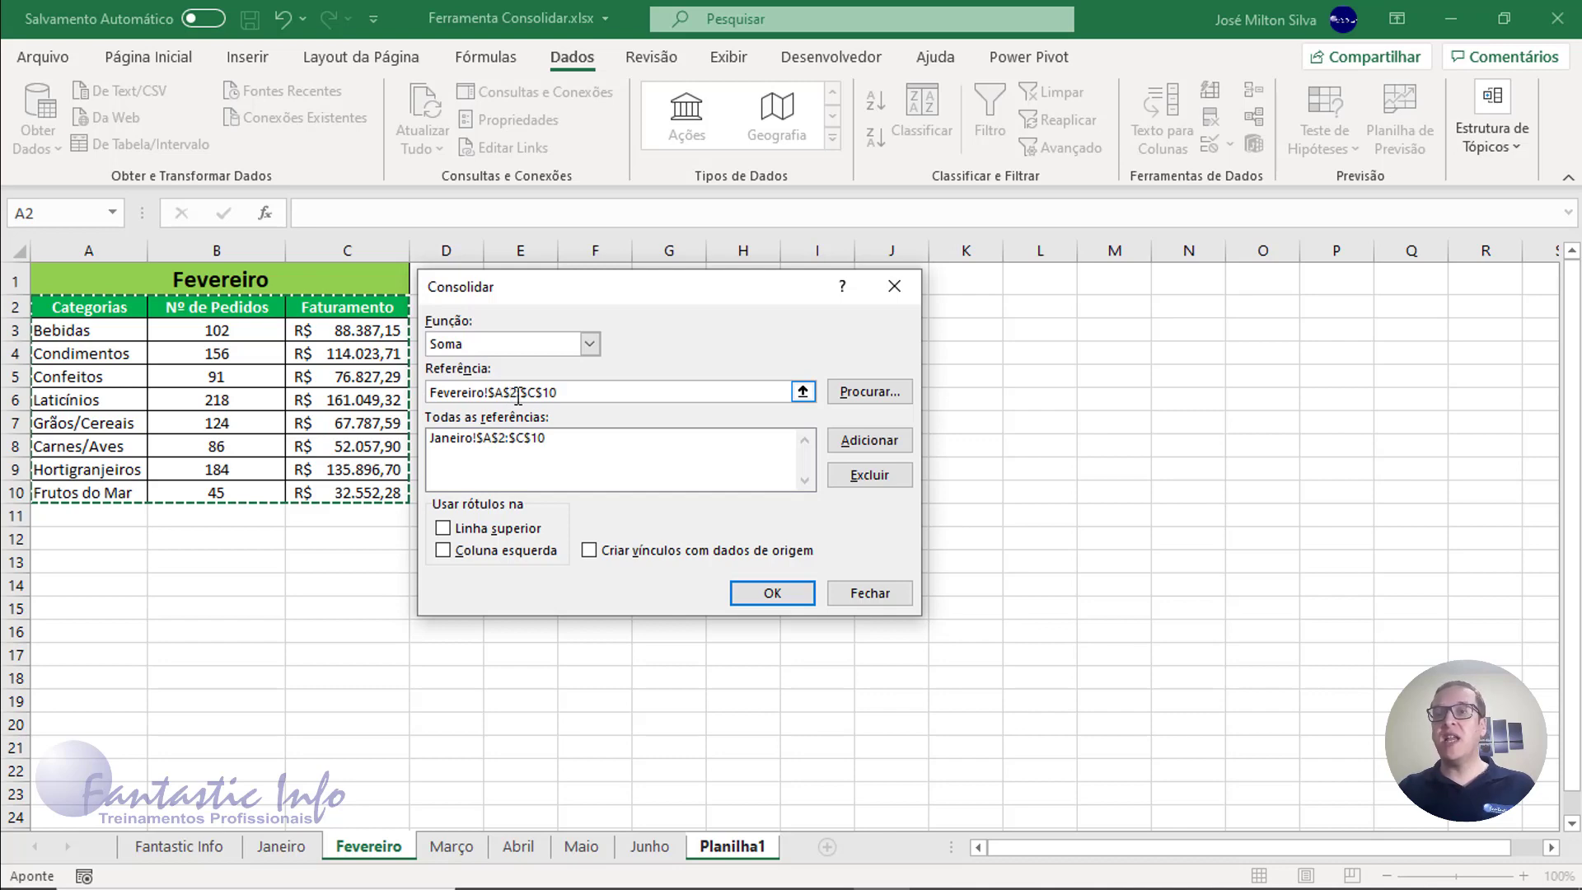
left_click(848, 446)
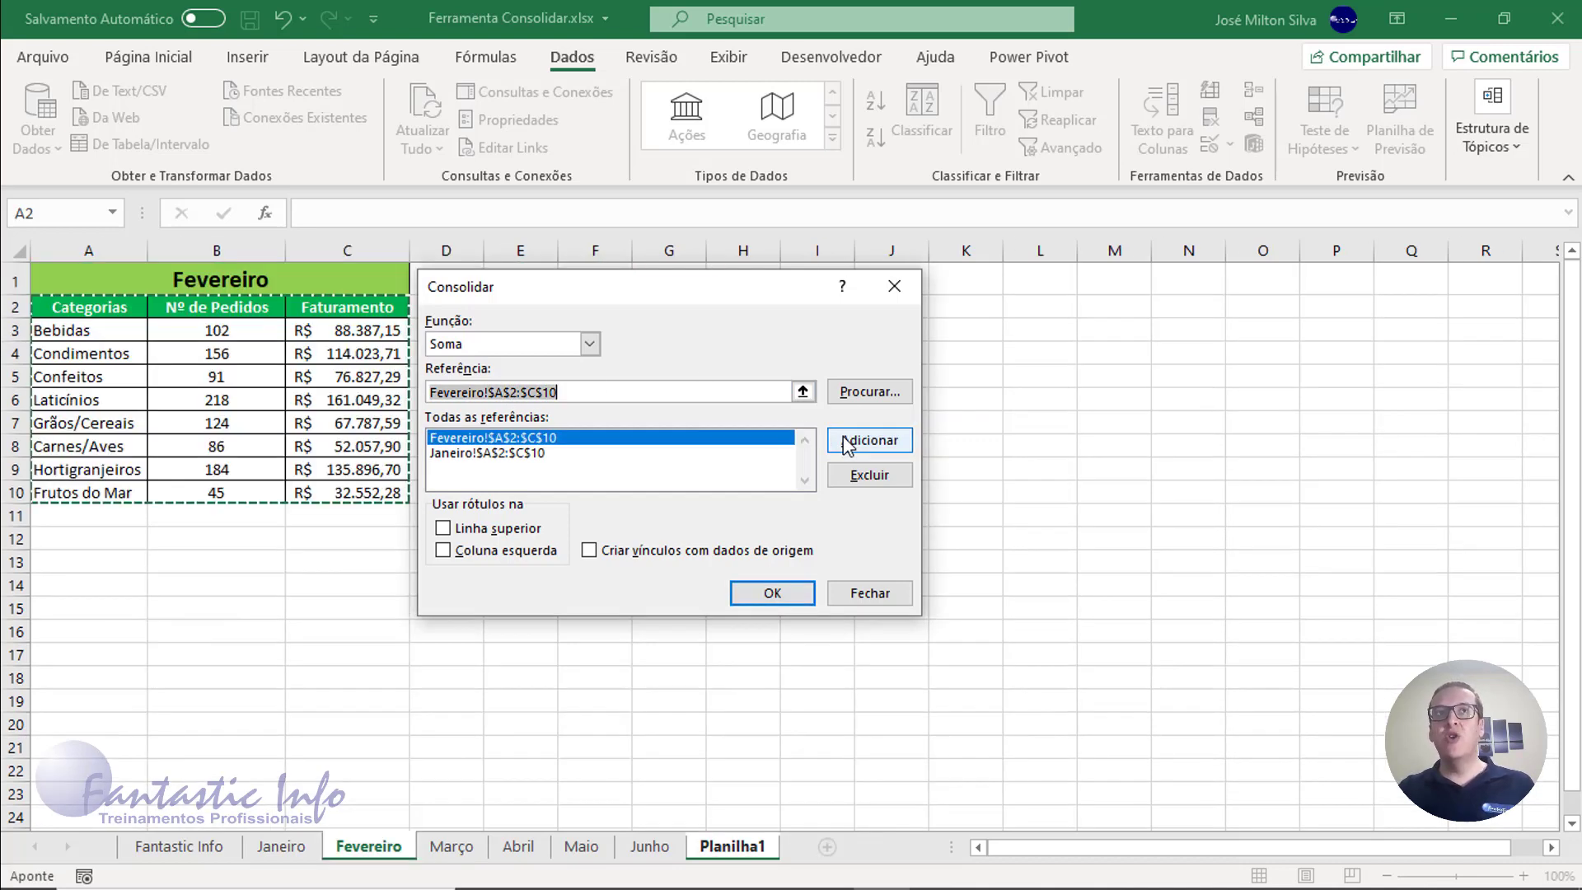
left_click(445, 847)
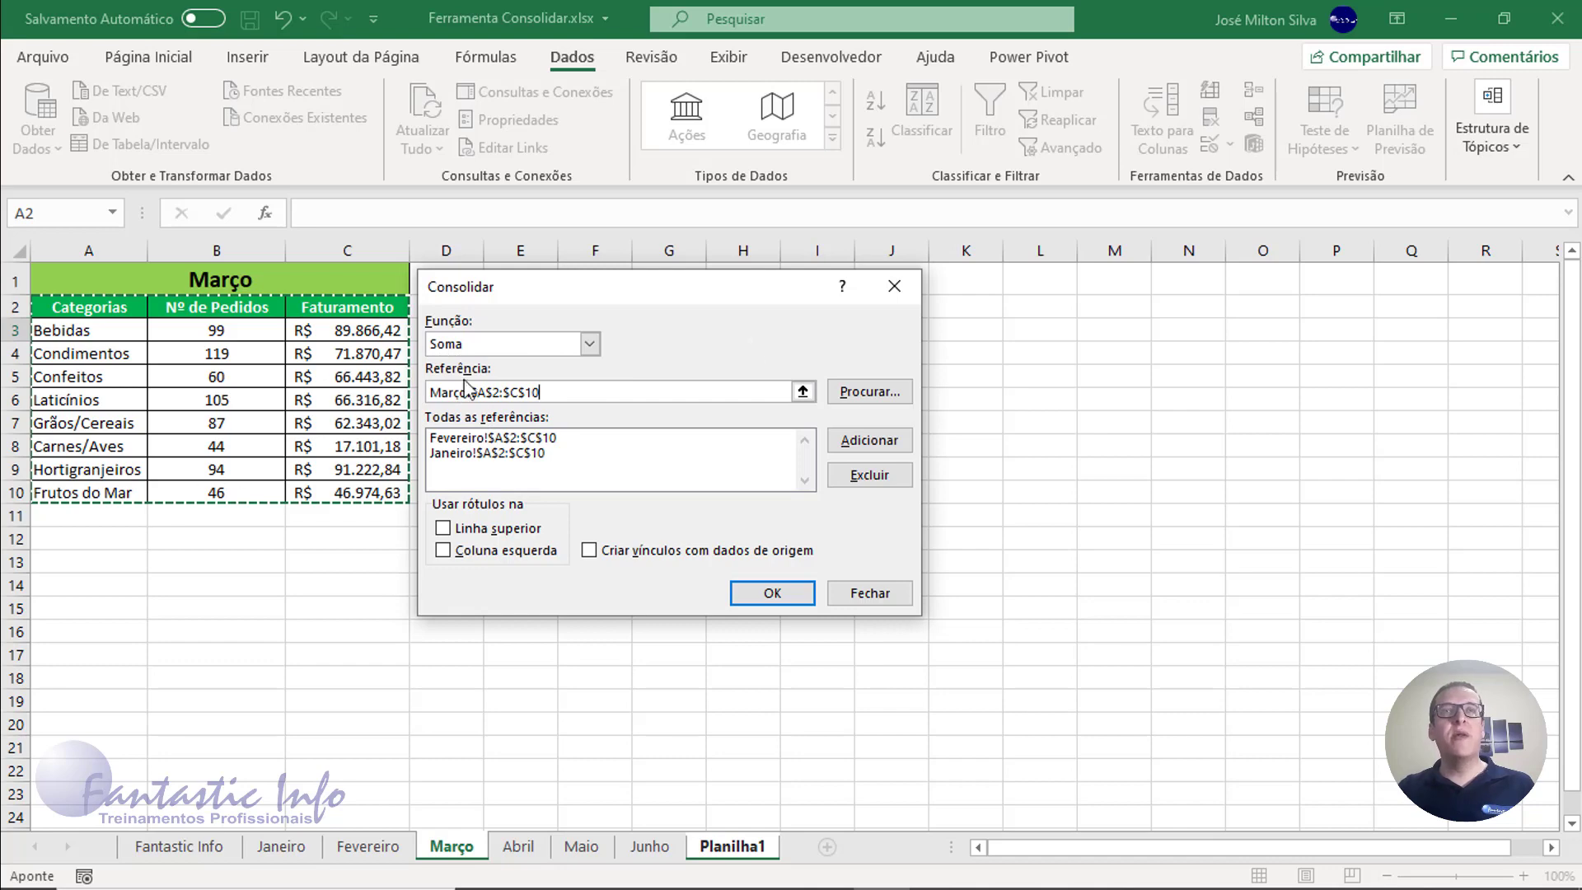
left_click(869, 440)
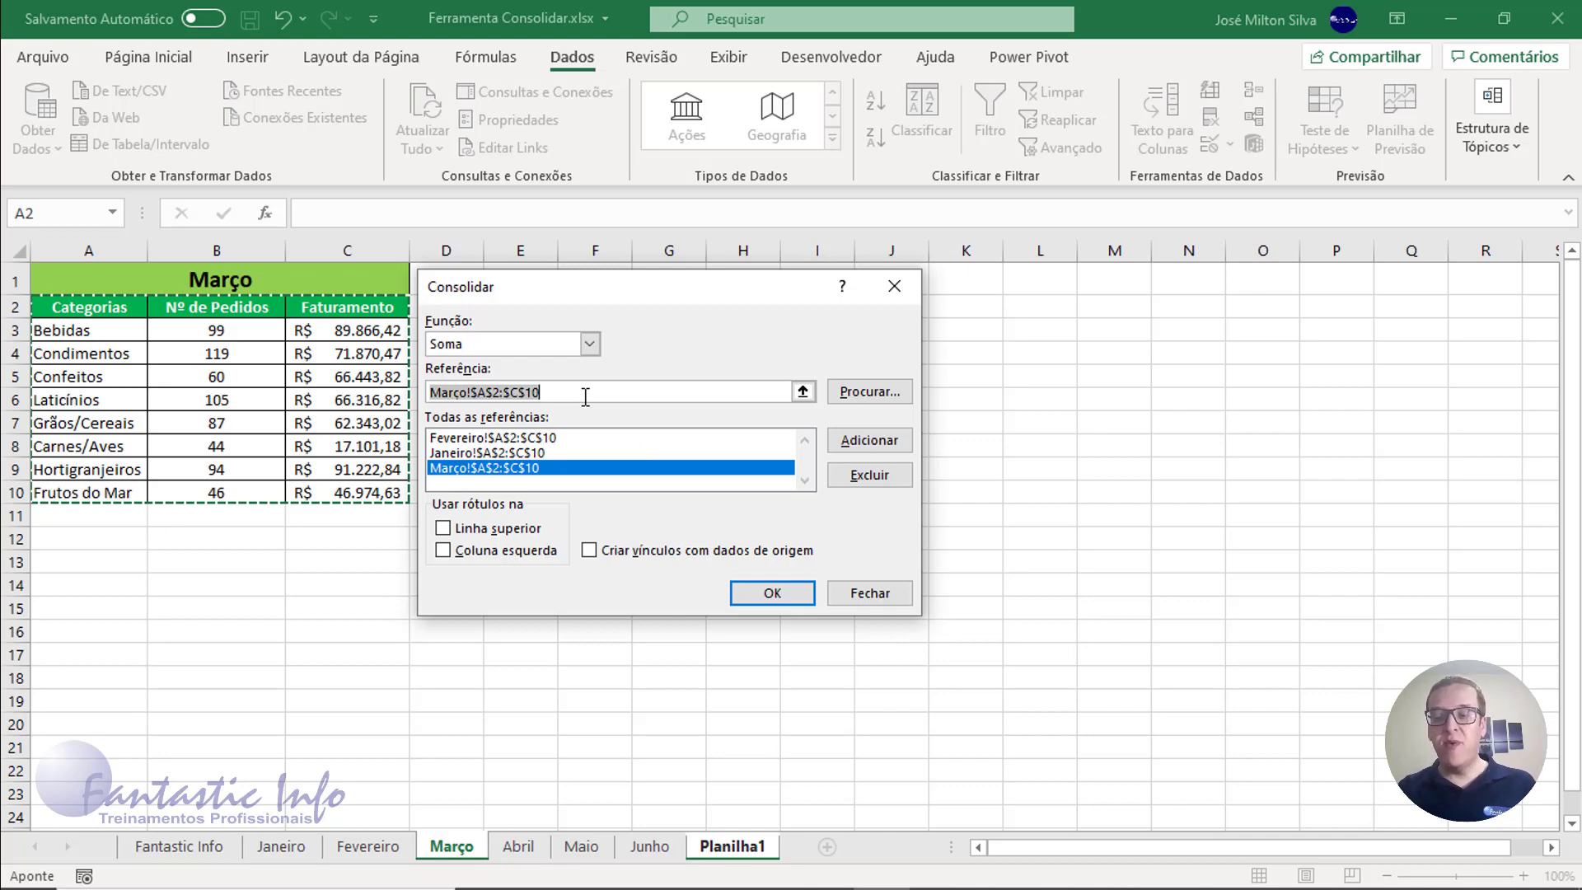
Add the A2:C10 ranges from the Abril, Maio and Junho sheets as consolidation sources.
key("ctrl+Page_Down")
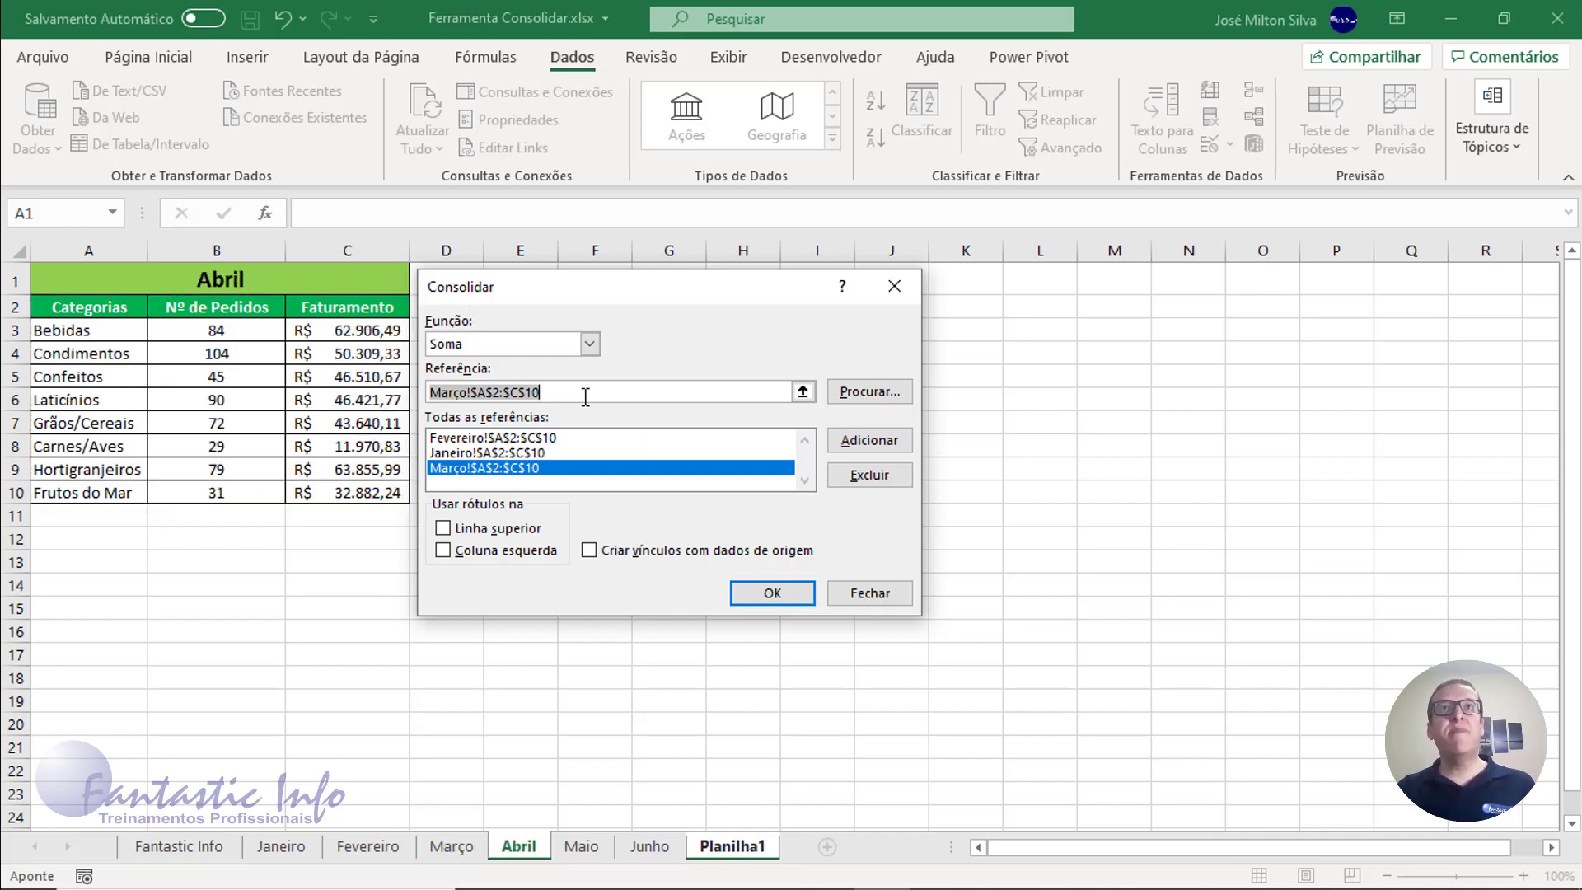
left_click(459, 394)
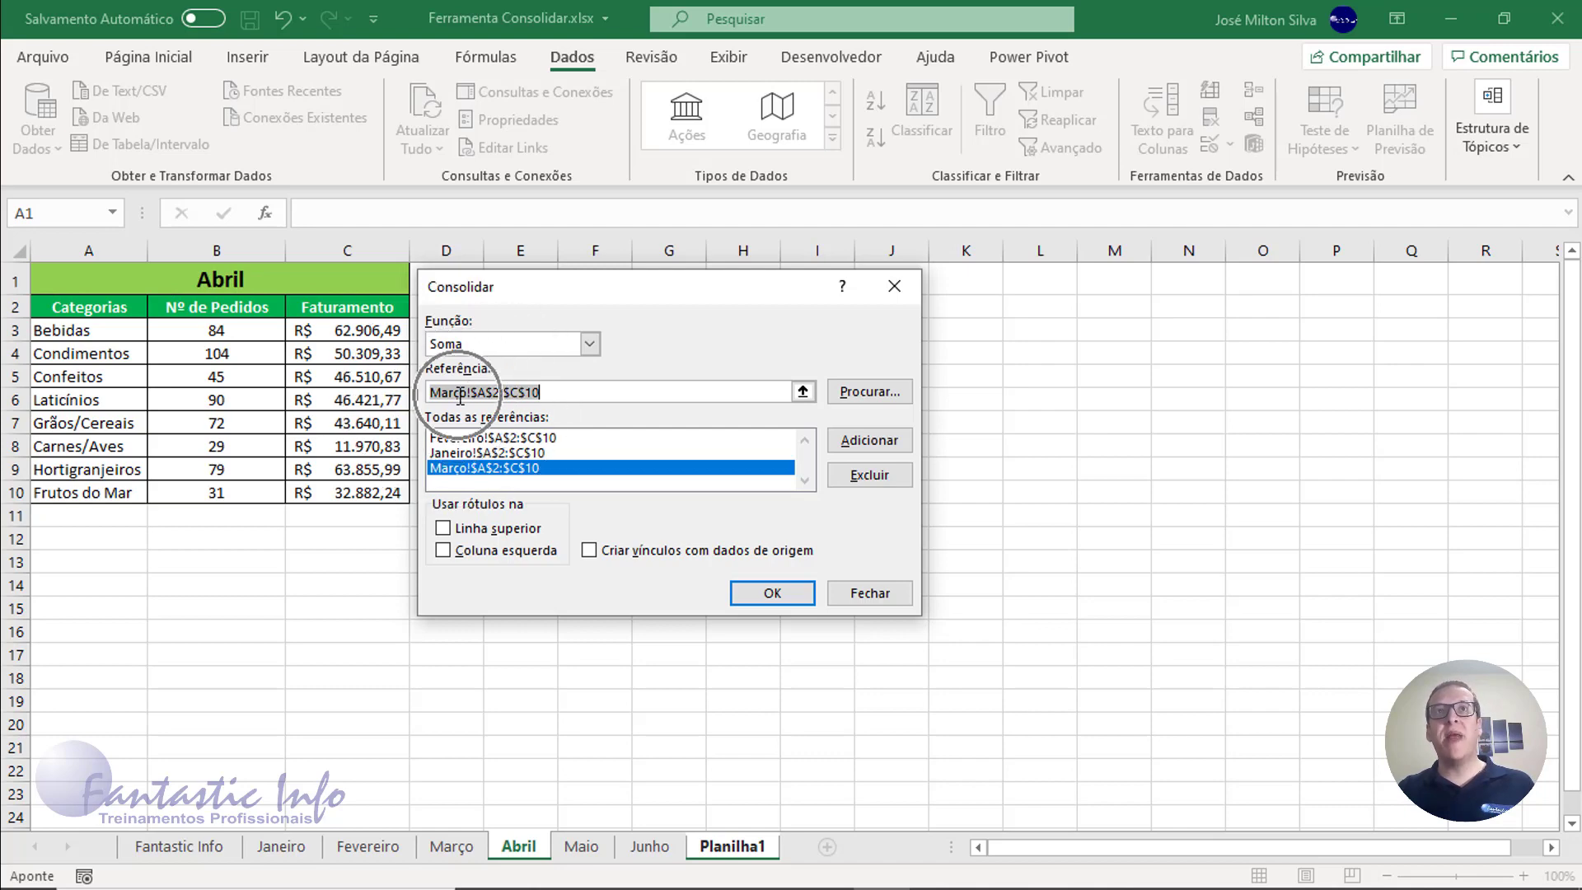
key("Delete")
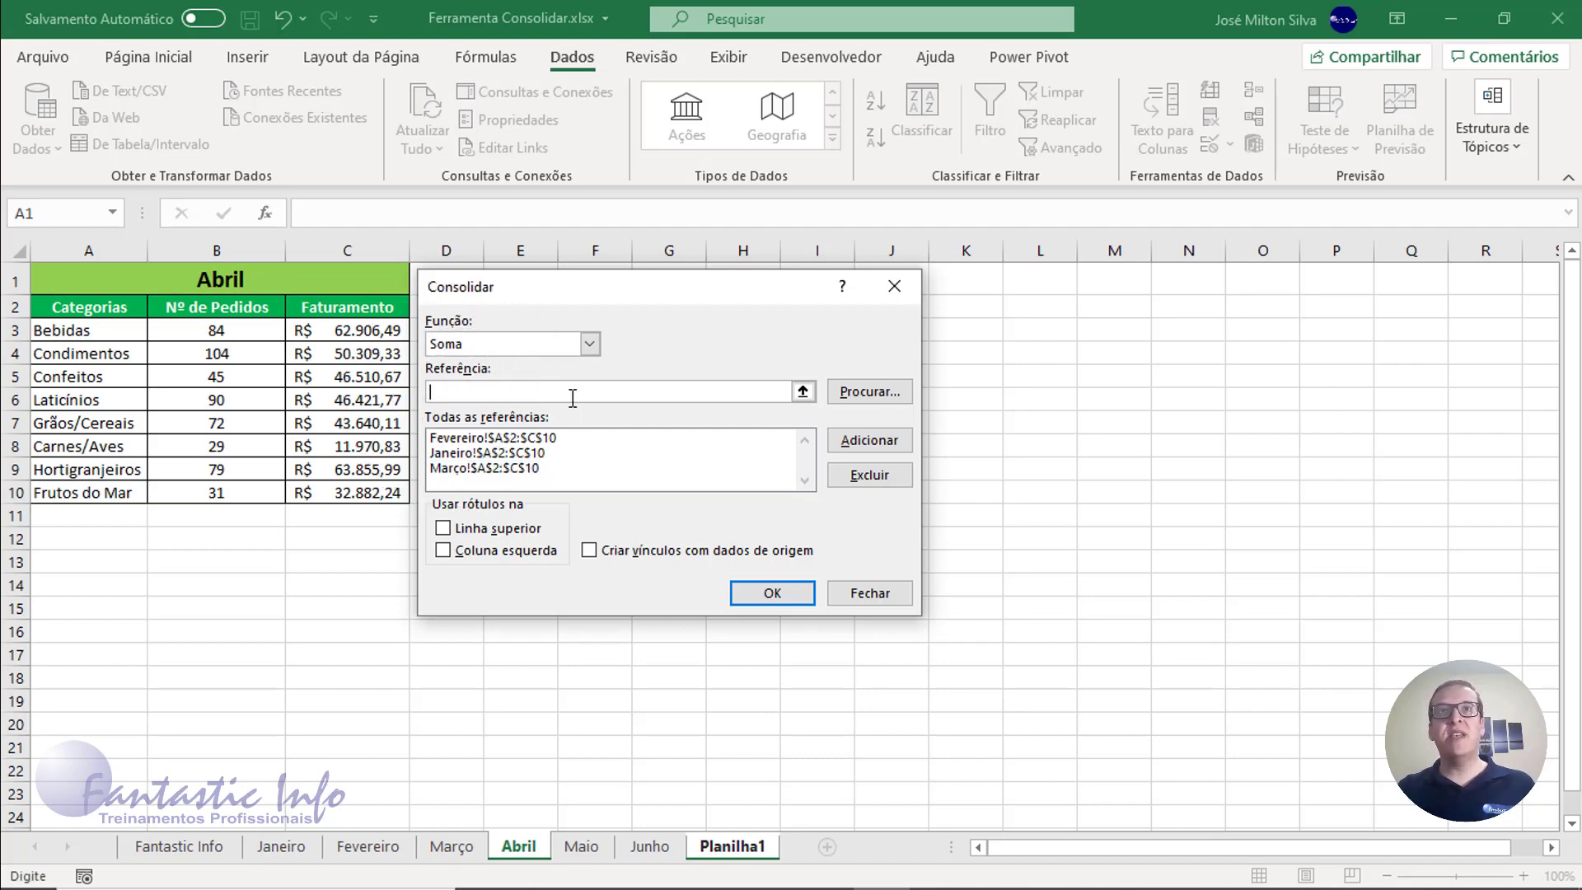
left_click_drag(106, 319, 361, 497)
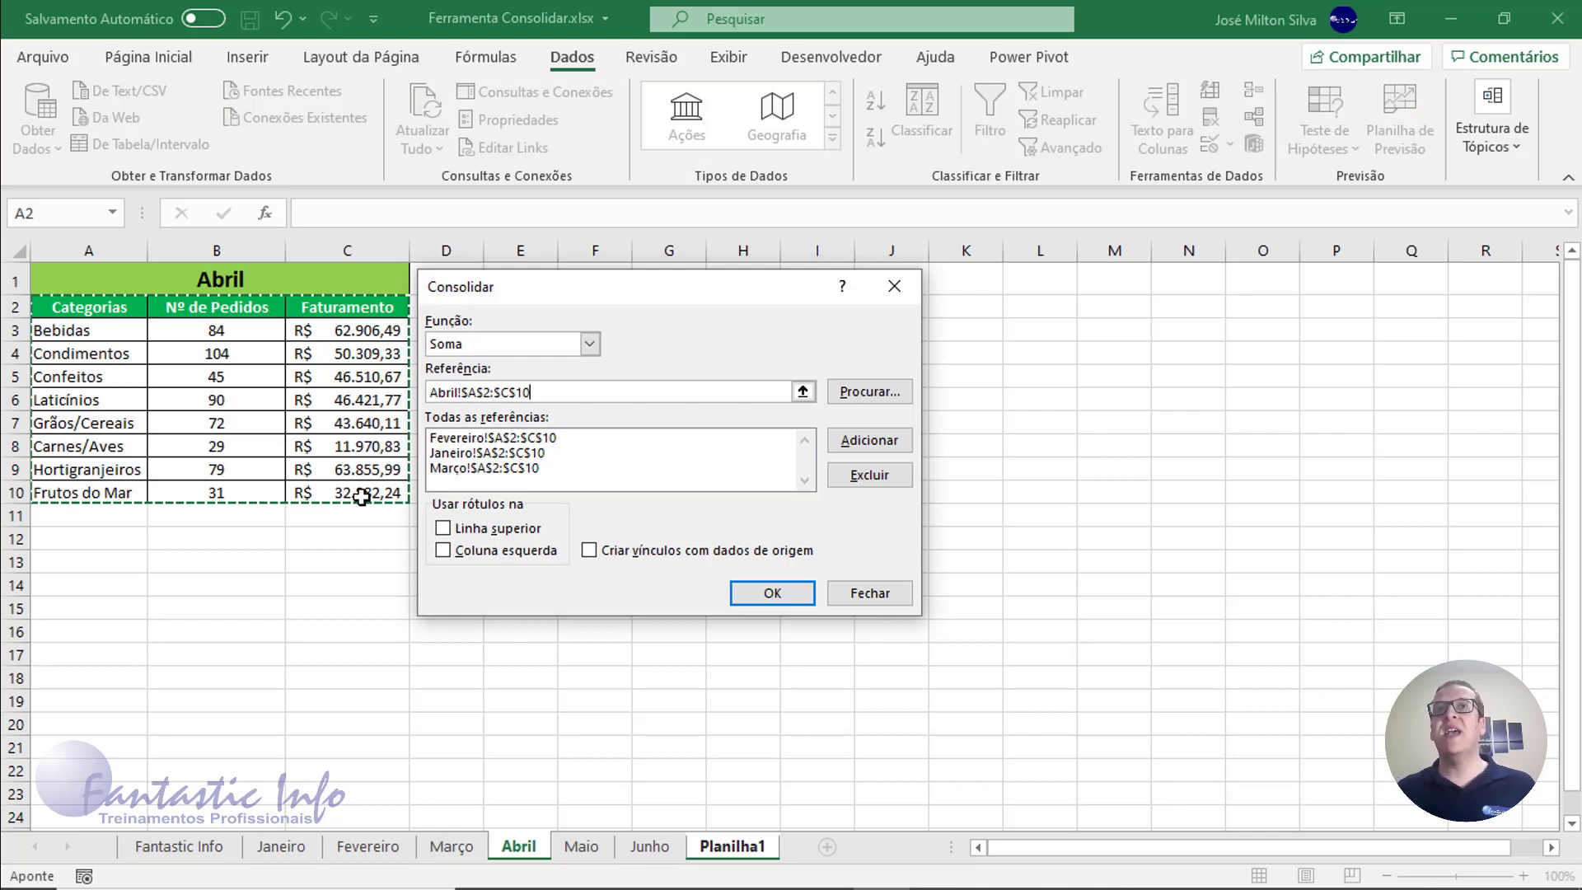
left_click(865, 441)
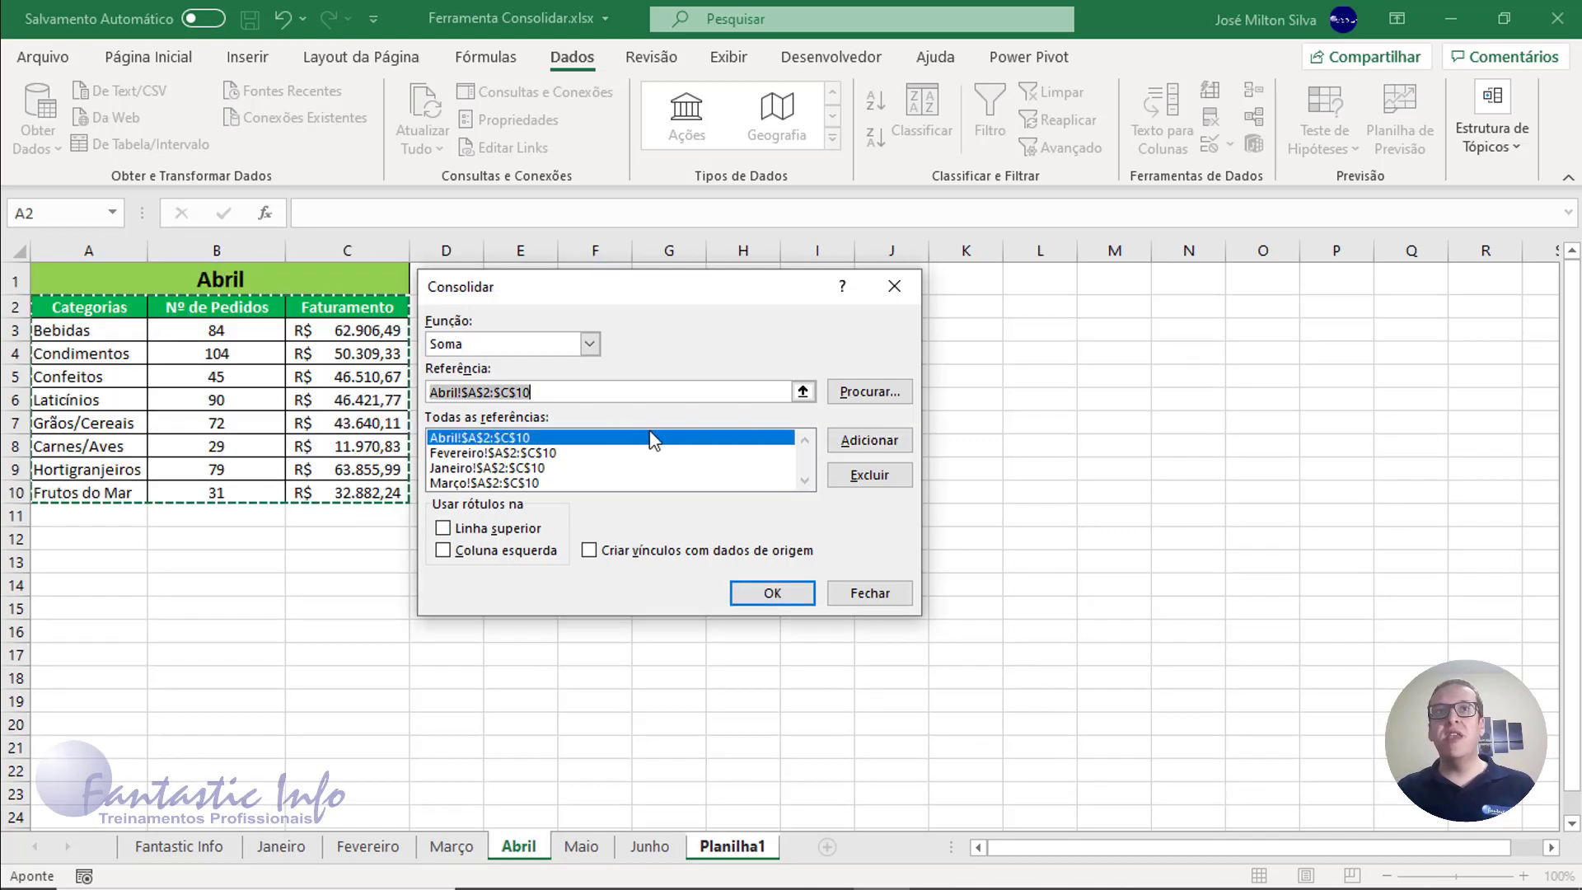
key("ctrl+Page_Down")
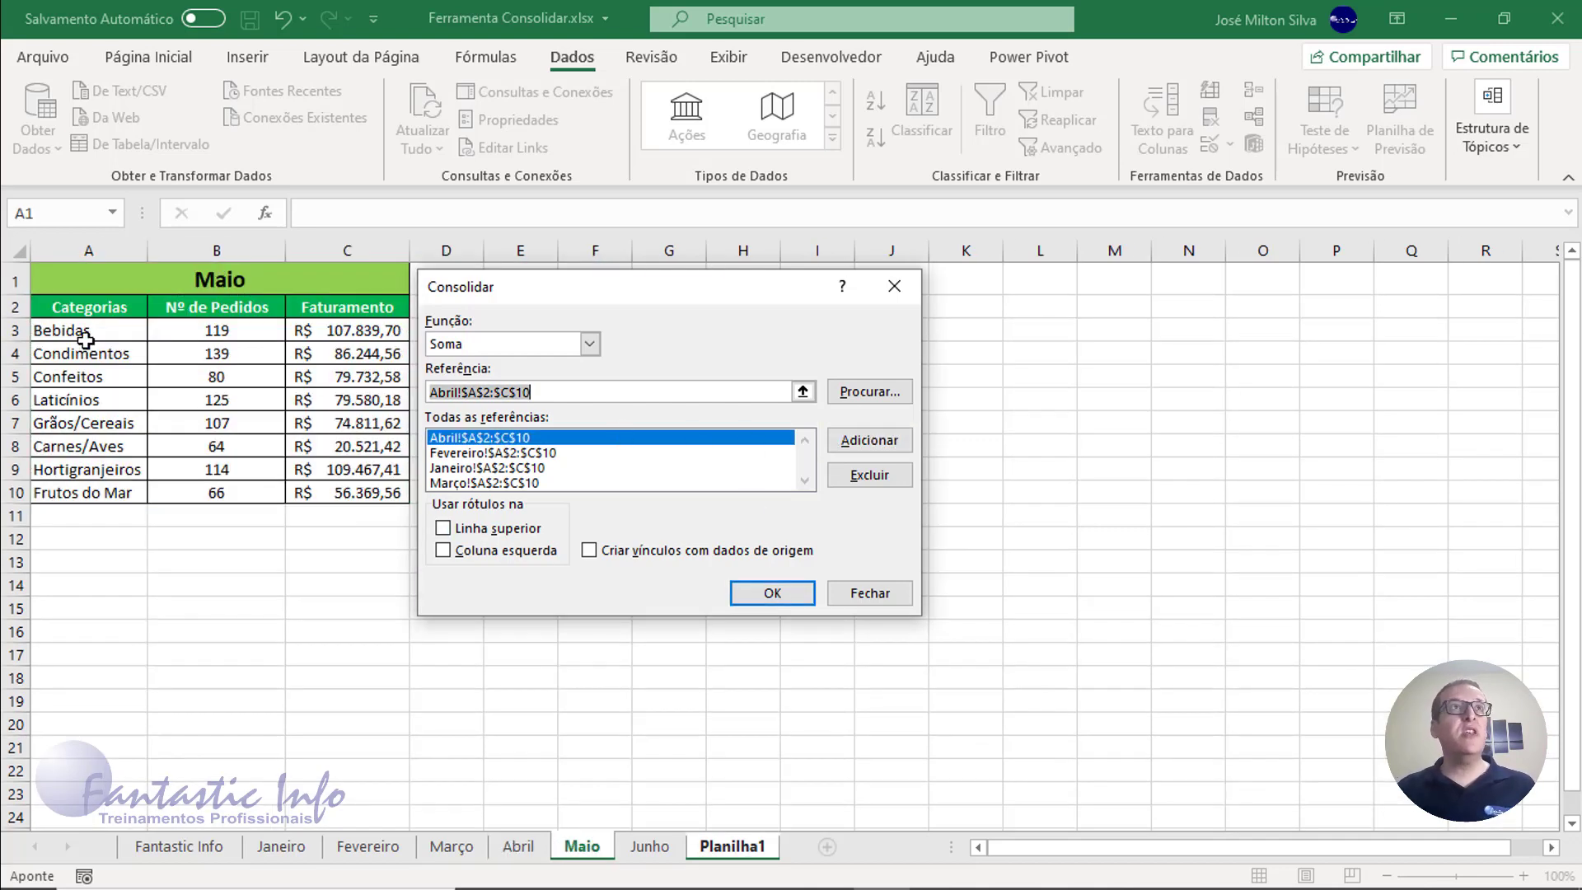
left_click_drag(122, 320, 327, 482)
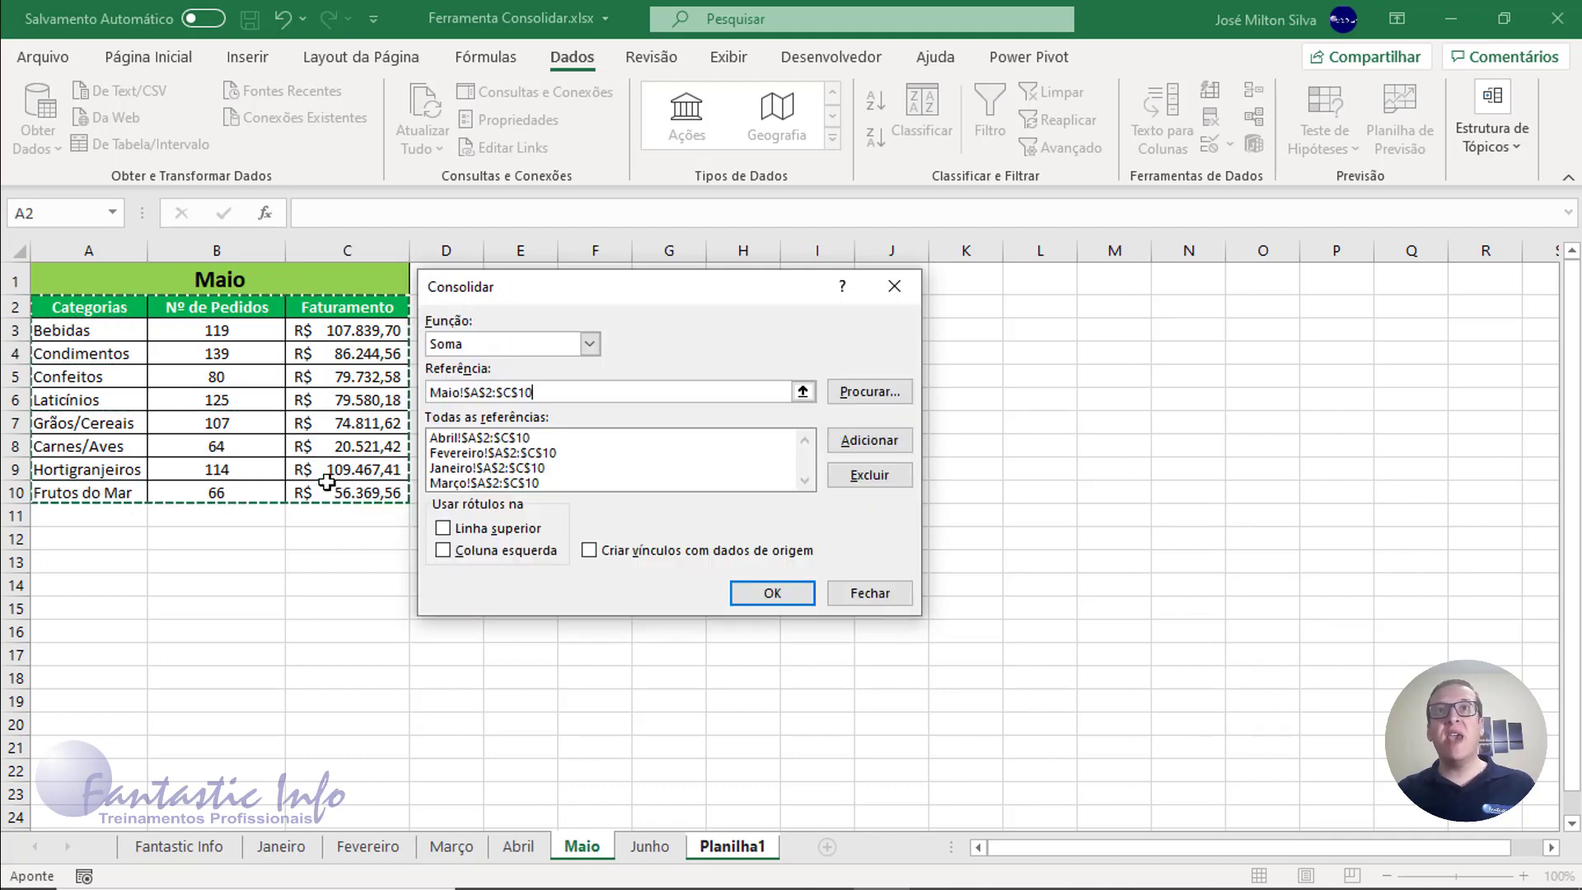
left_click(857, 445)
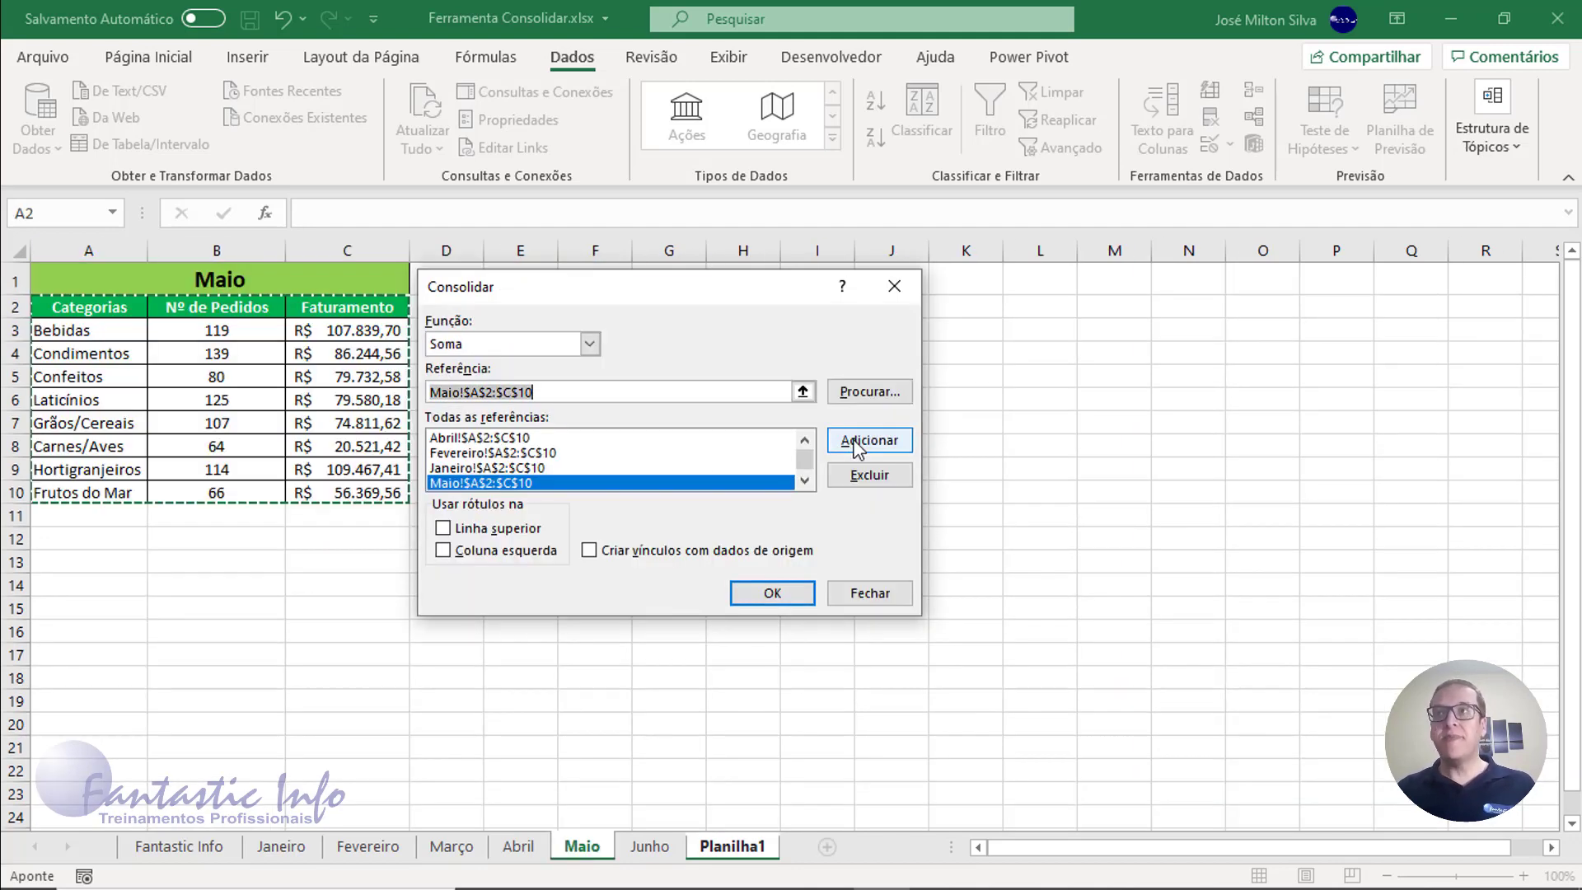
key("ctrl+Page_Down")
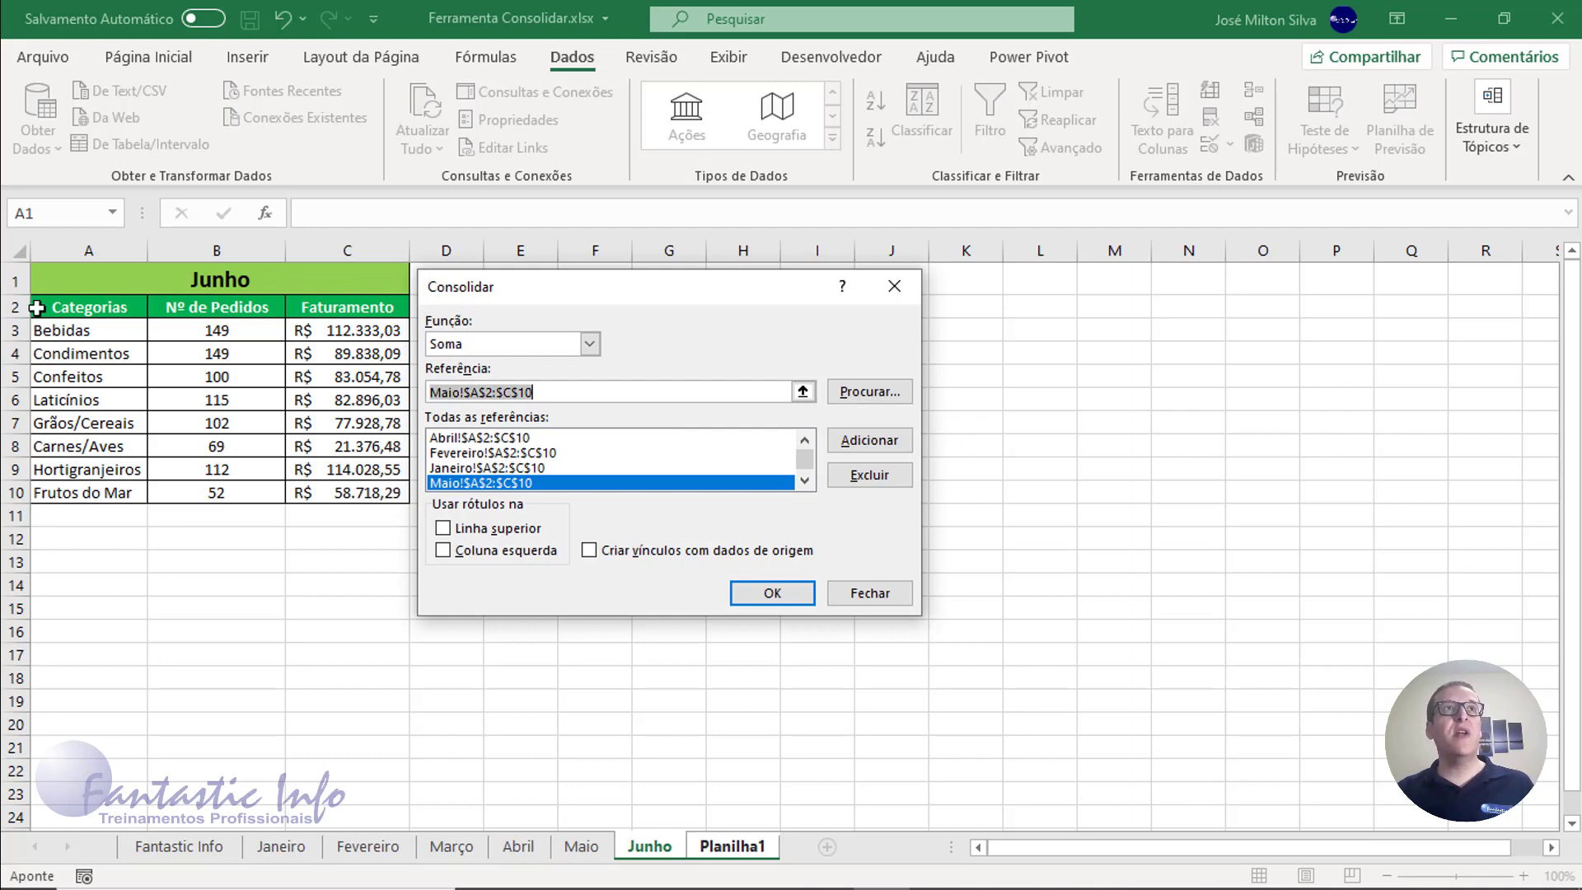
mouse_move(37, 309)
left_mouse_down()
mouse_move(263, 353)
mouse_move(330, 488)
left_mouse_up()
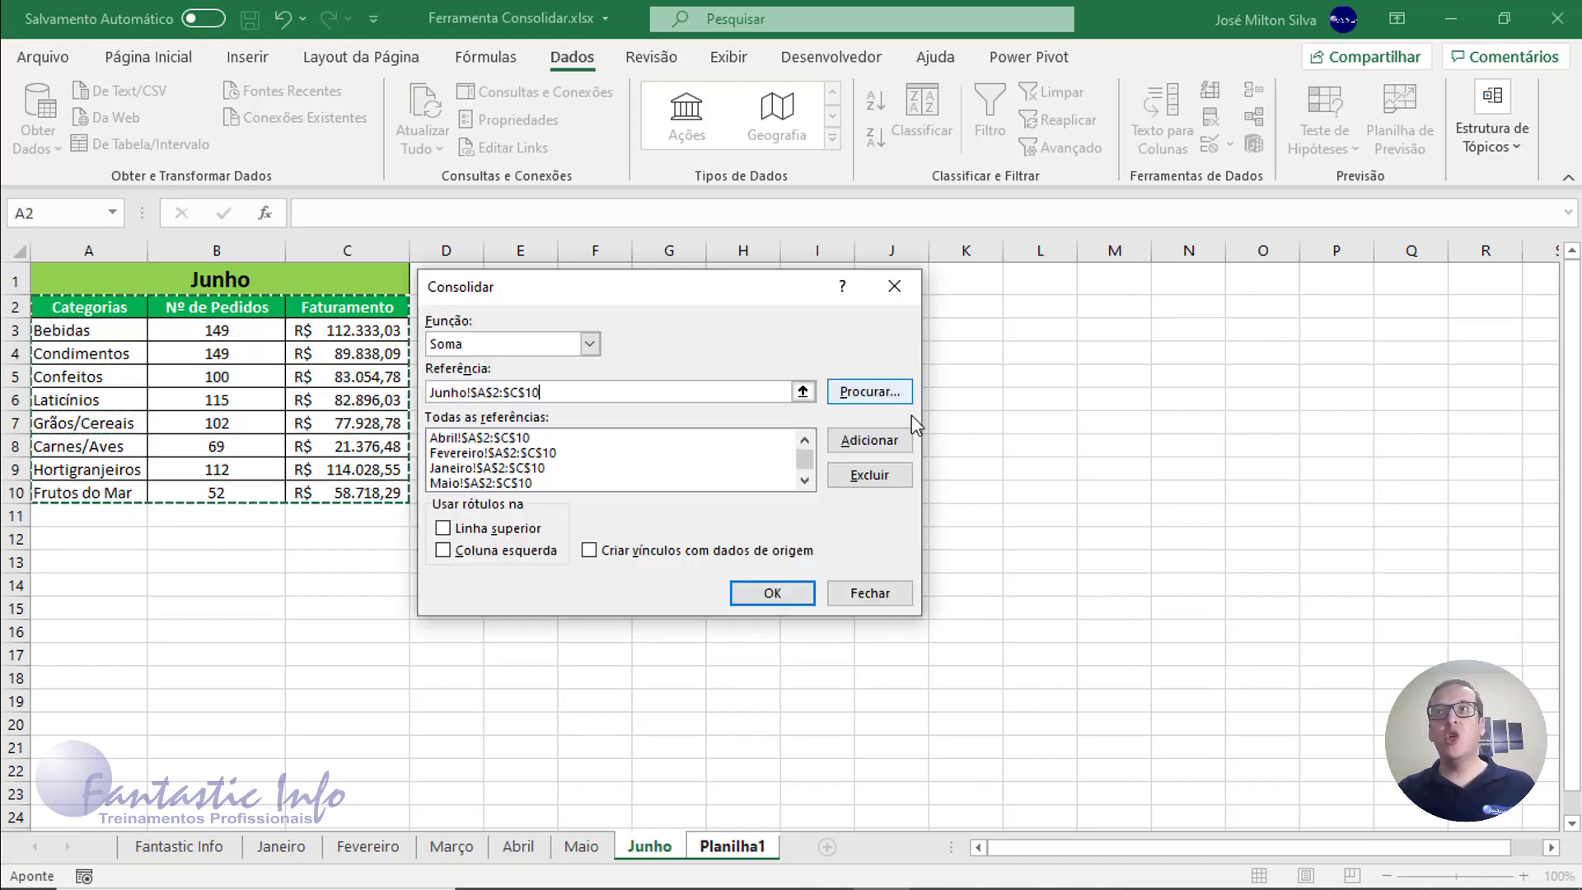
left_click(861, 453)
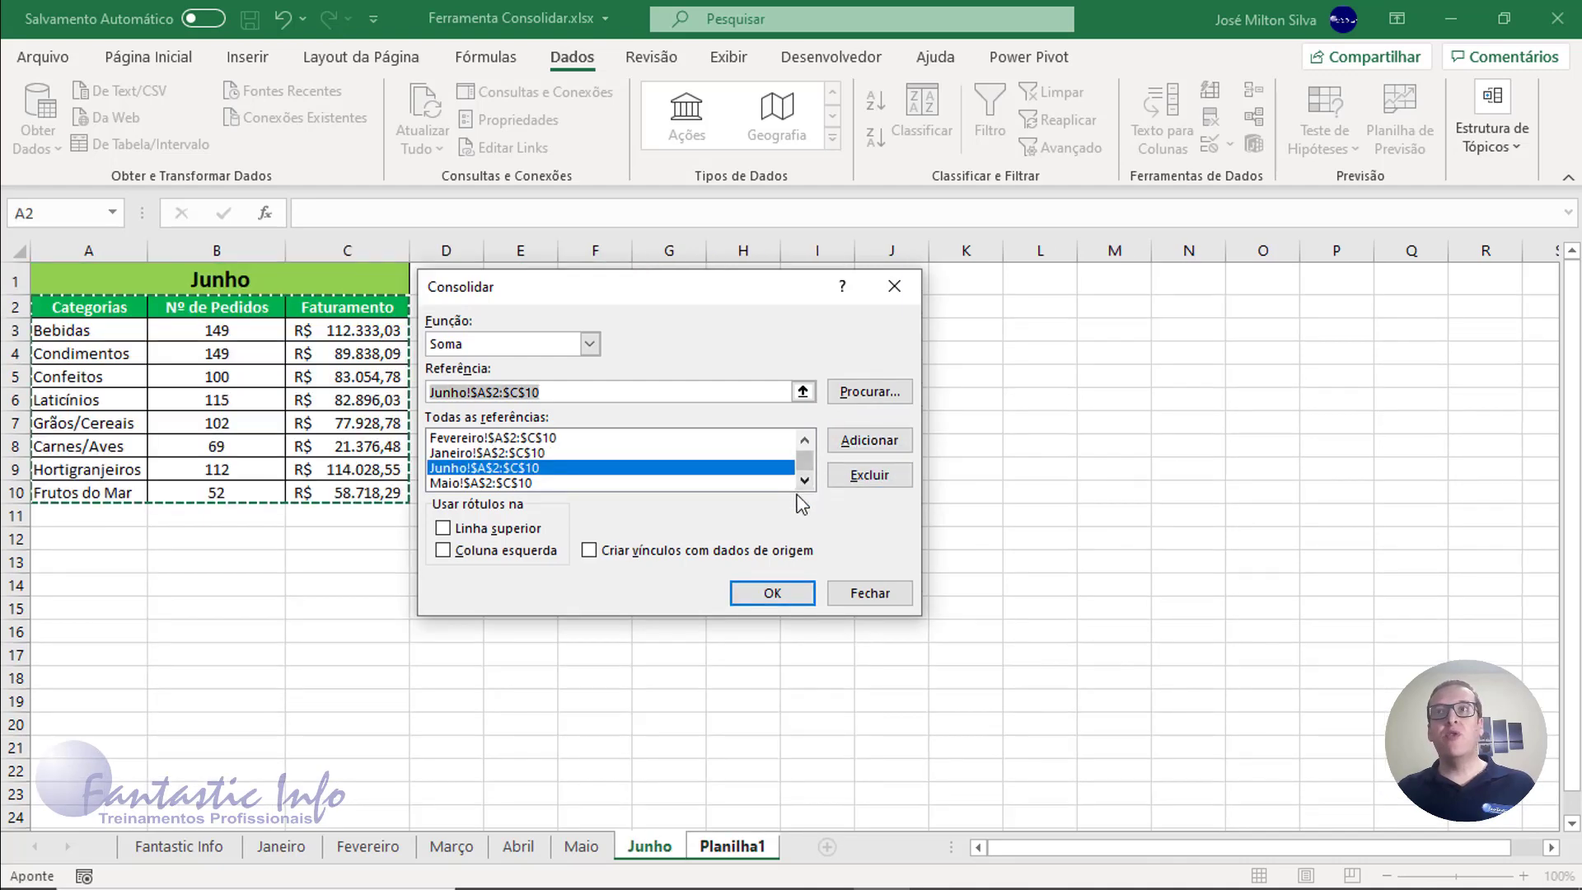
left_click(804, 482)
double_click(807, 440)
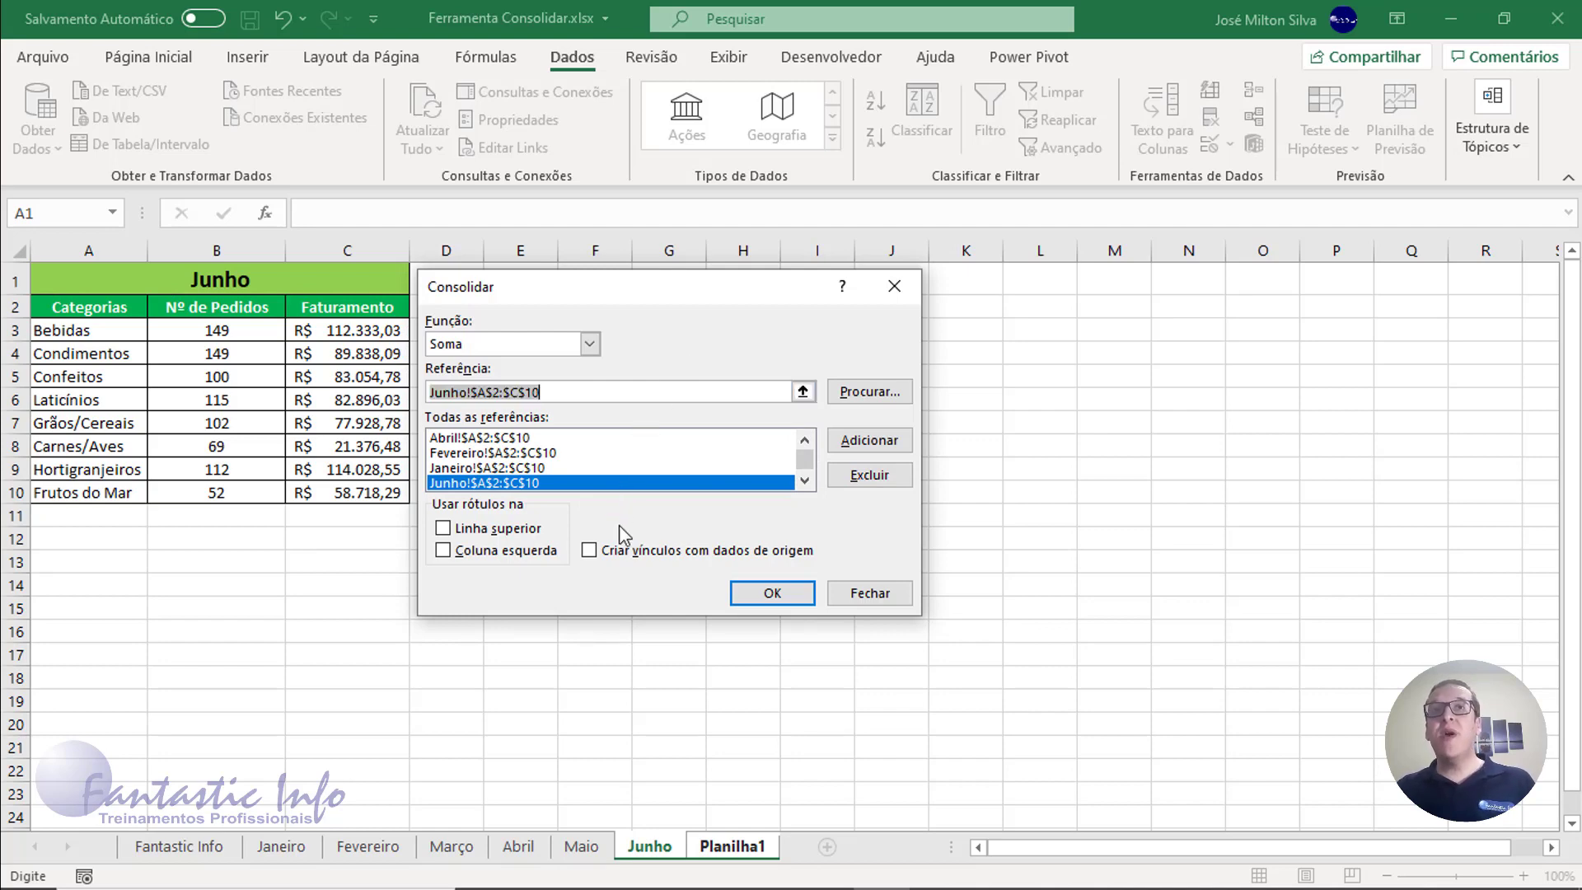
Tick Linha superior and Coluna esquerda and consolidate onto Planilha1, filling C3:E11.
left_click(534, 485)
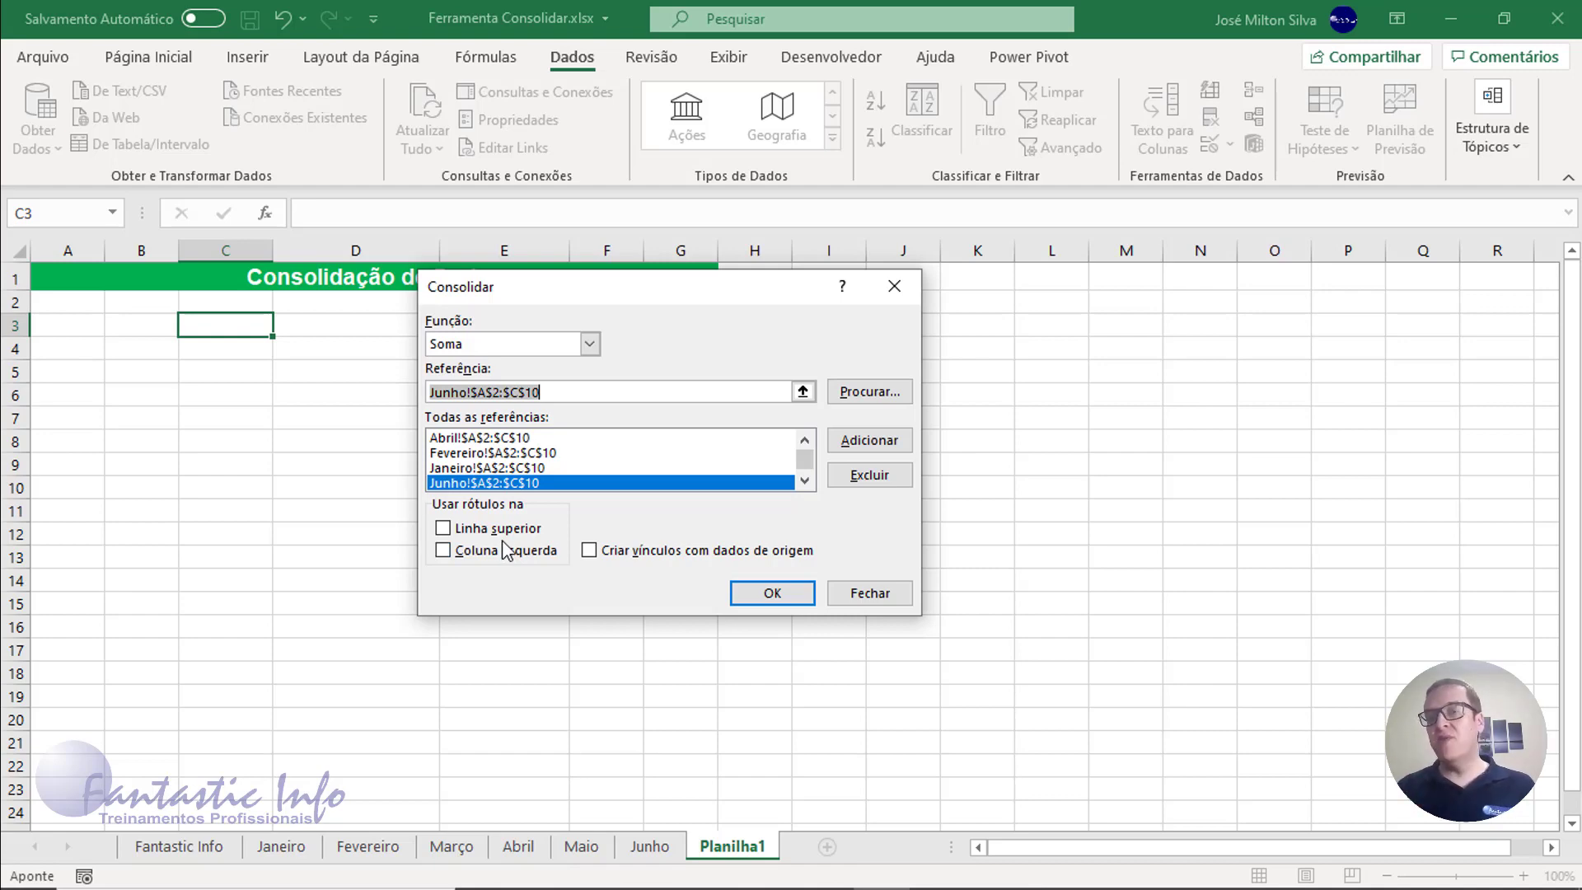
left_click(444, 528)
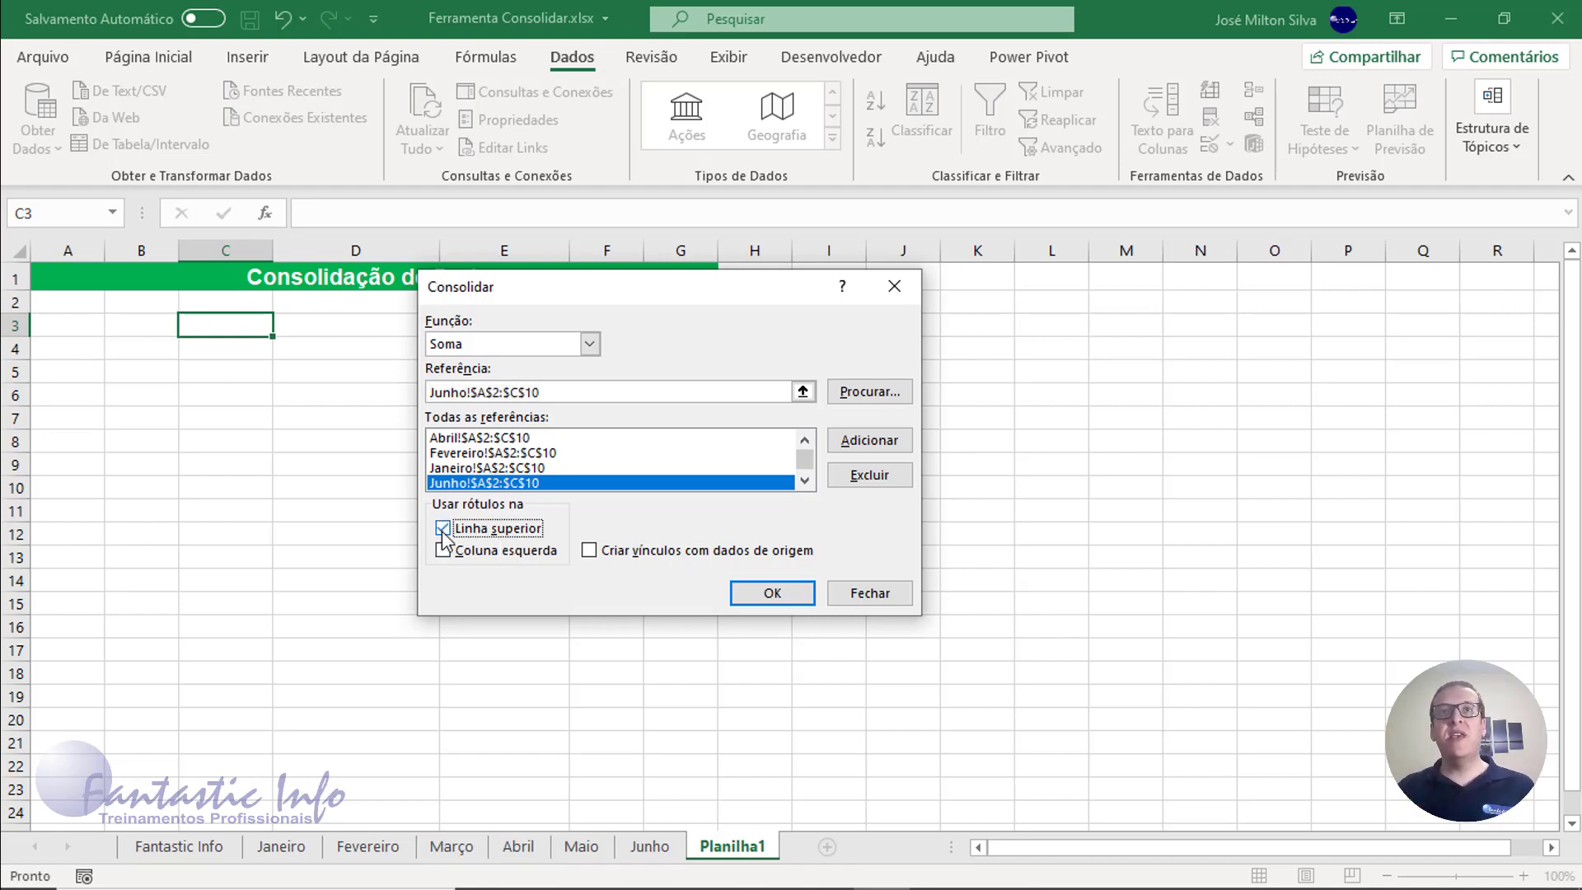
left_click(447, 553)
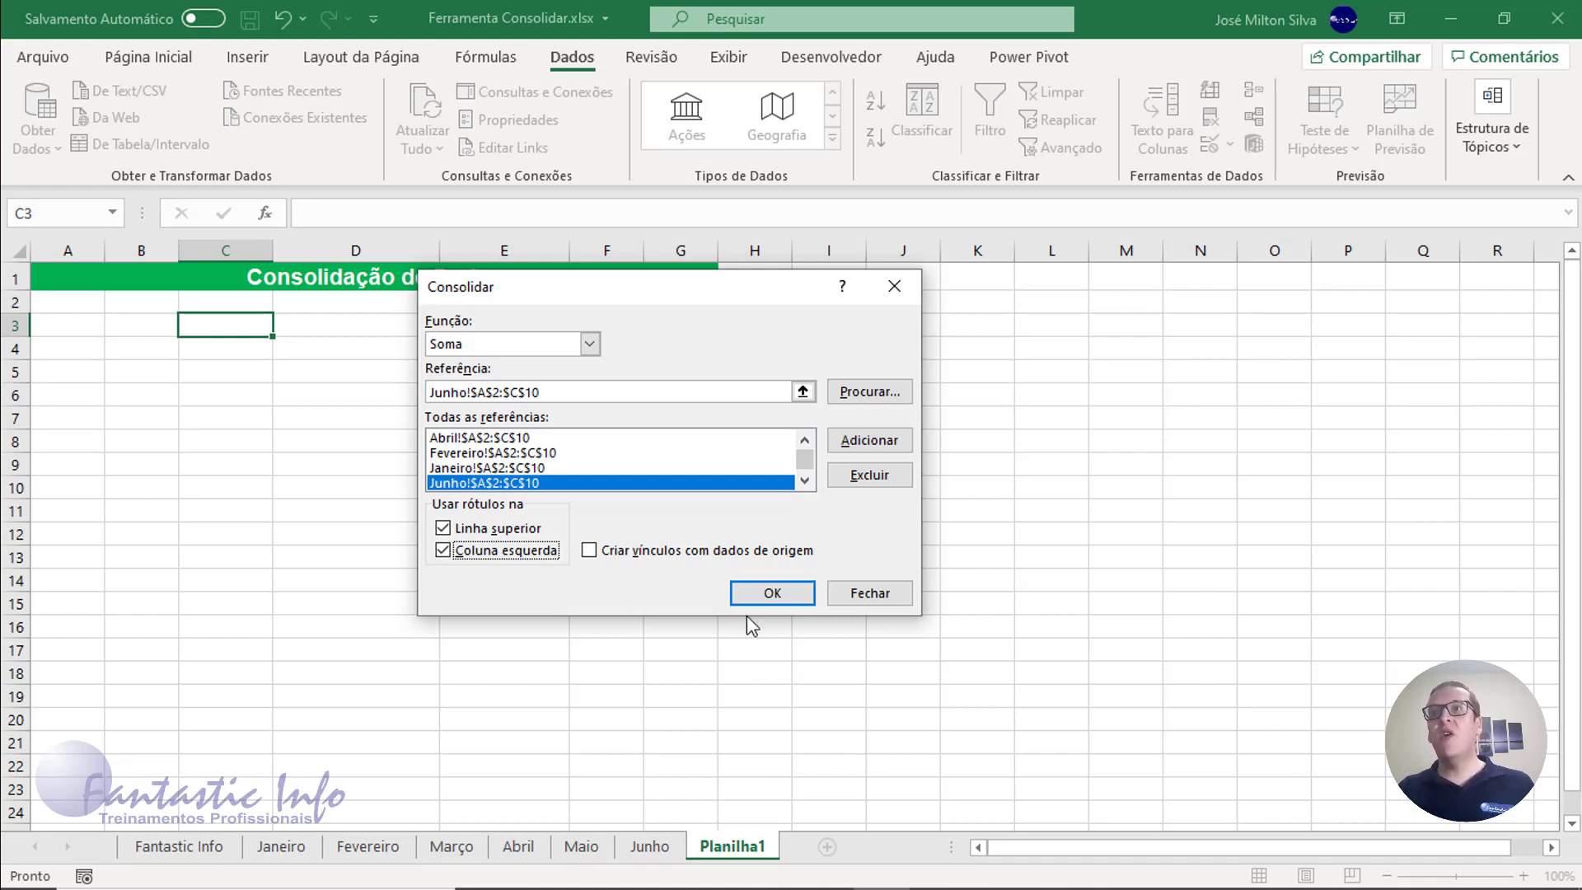
left_click(772, 593)
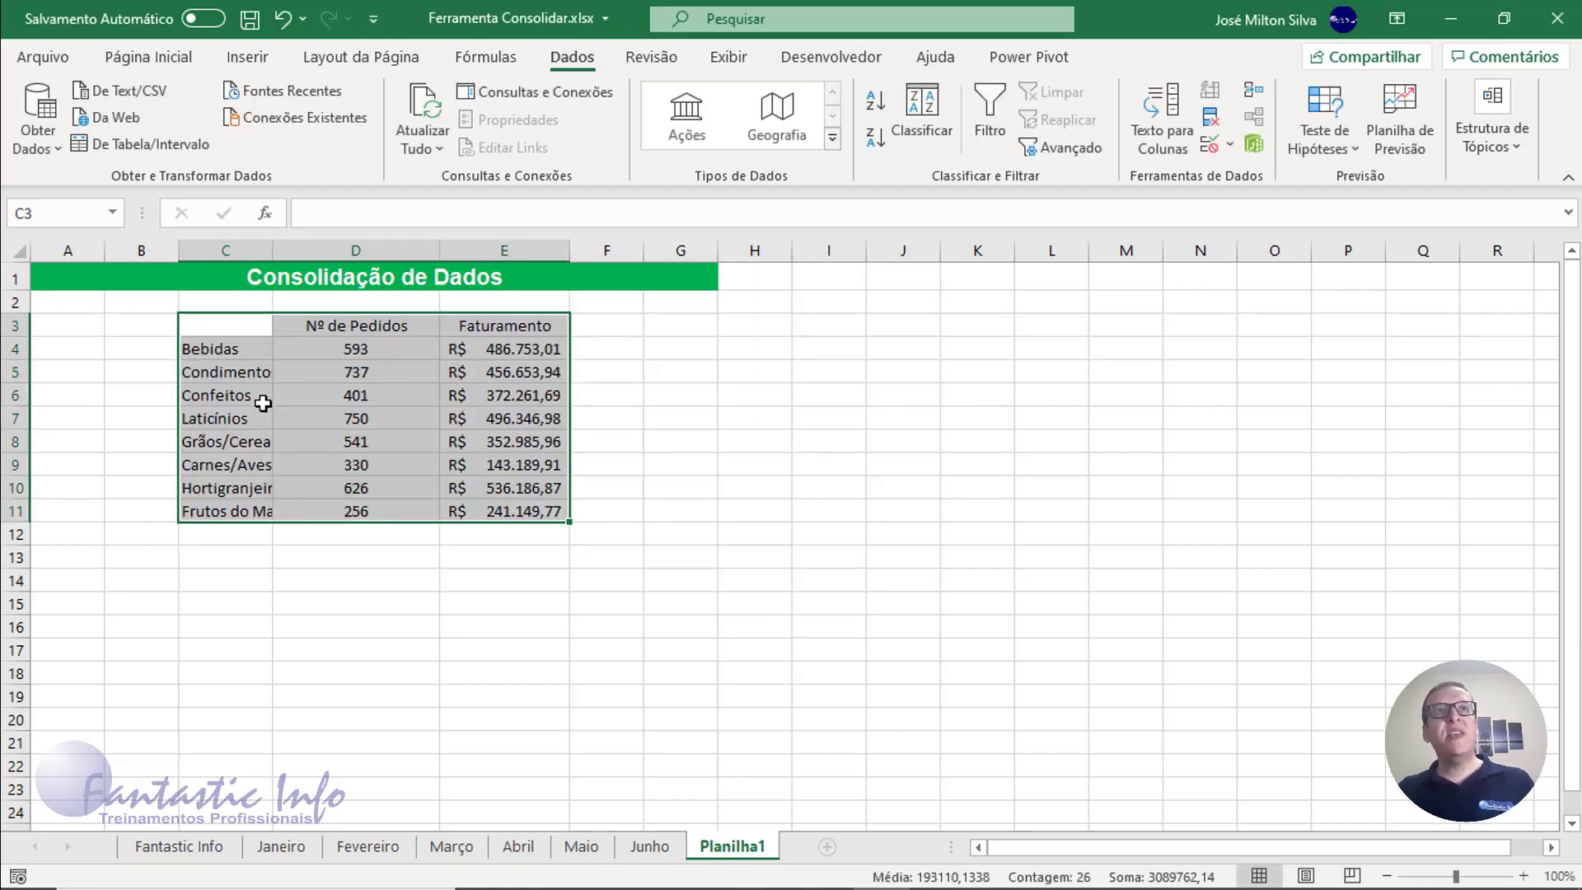
Autofit column C and check the consolidated order counts and Faturamento values.
left_click(258, 404)
double_click(273, 250)
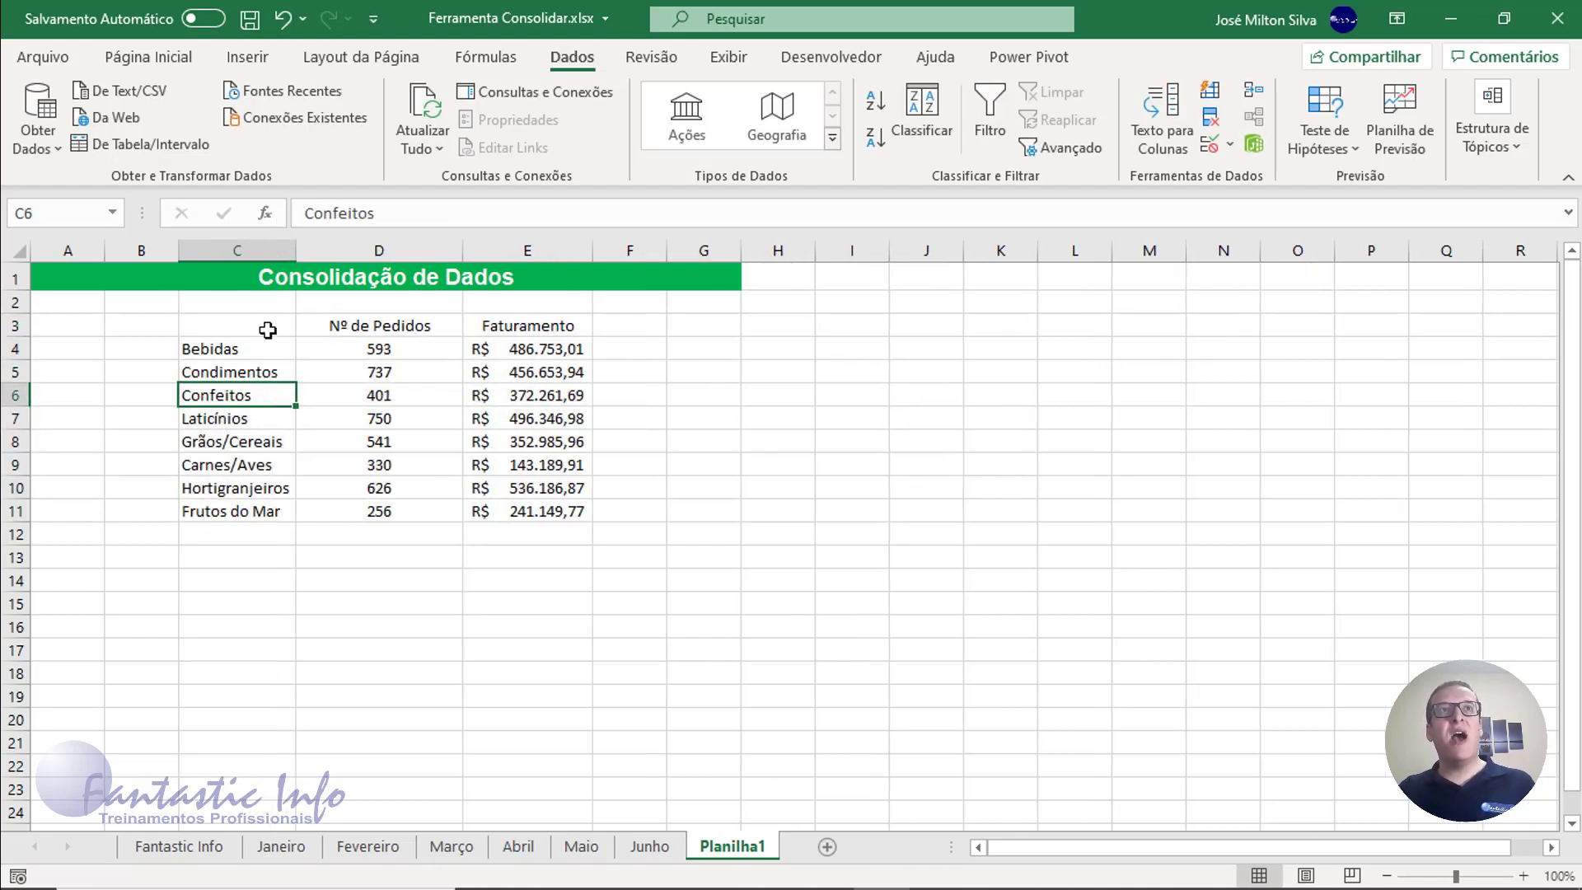
left_click(376, 349)
left_click(381, 373)
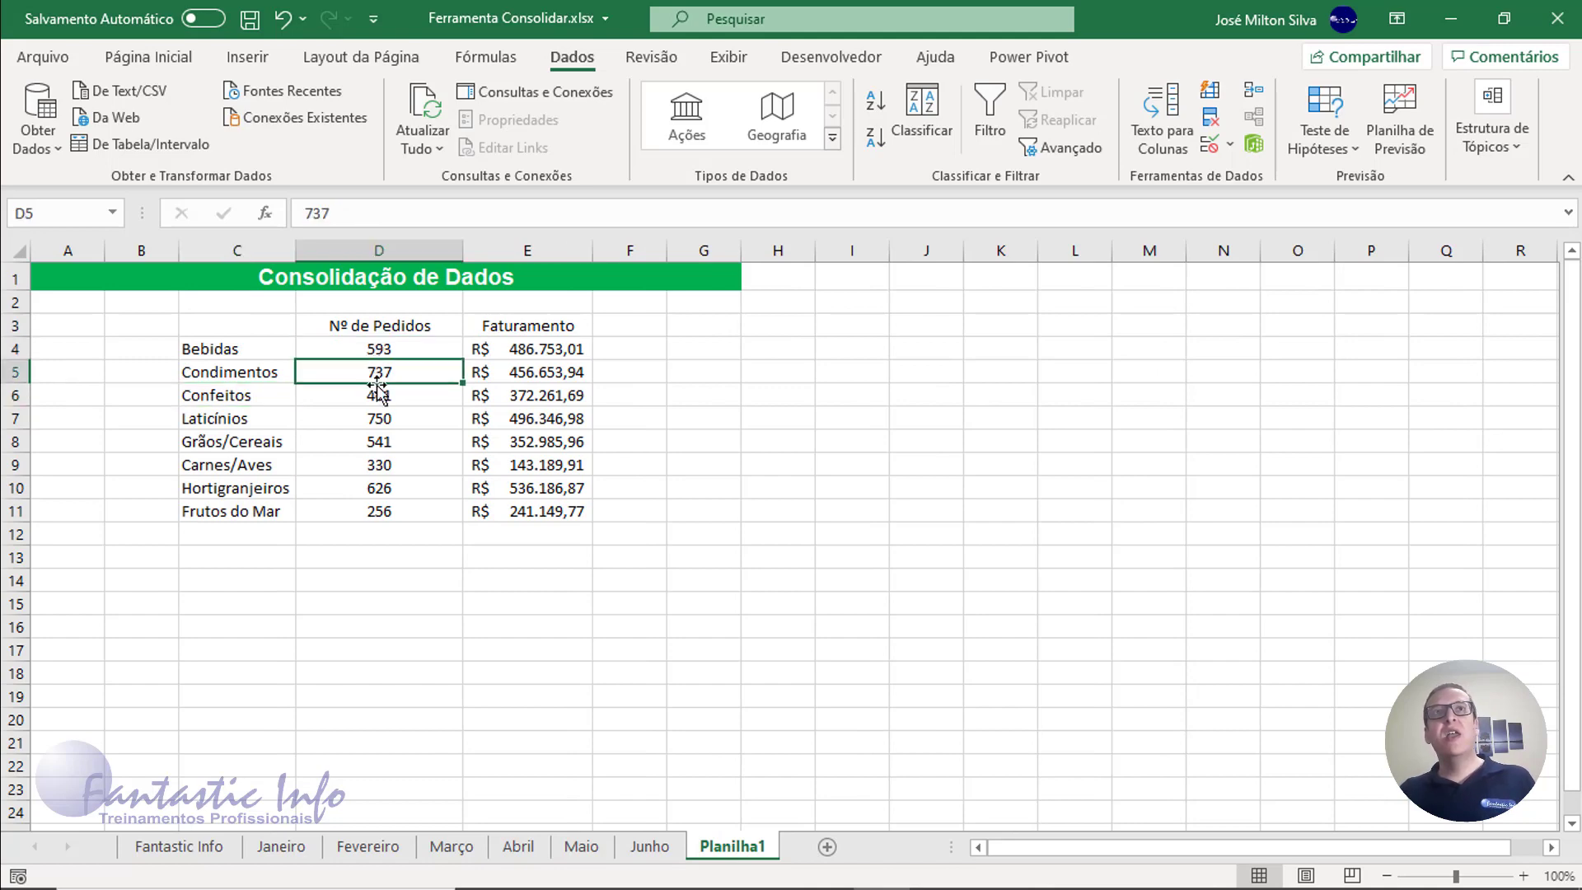
left_click(381, 418)
left_click(389, 354)
left_click_drag(389, 354, 388, 508)
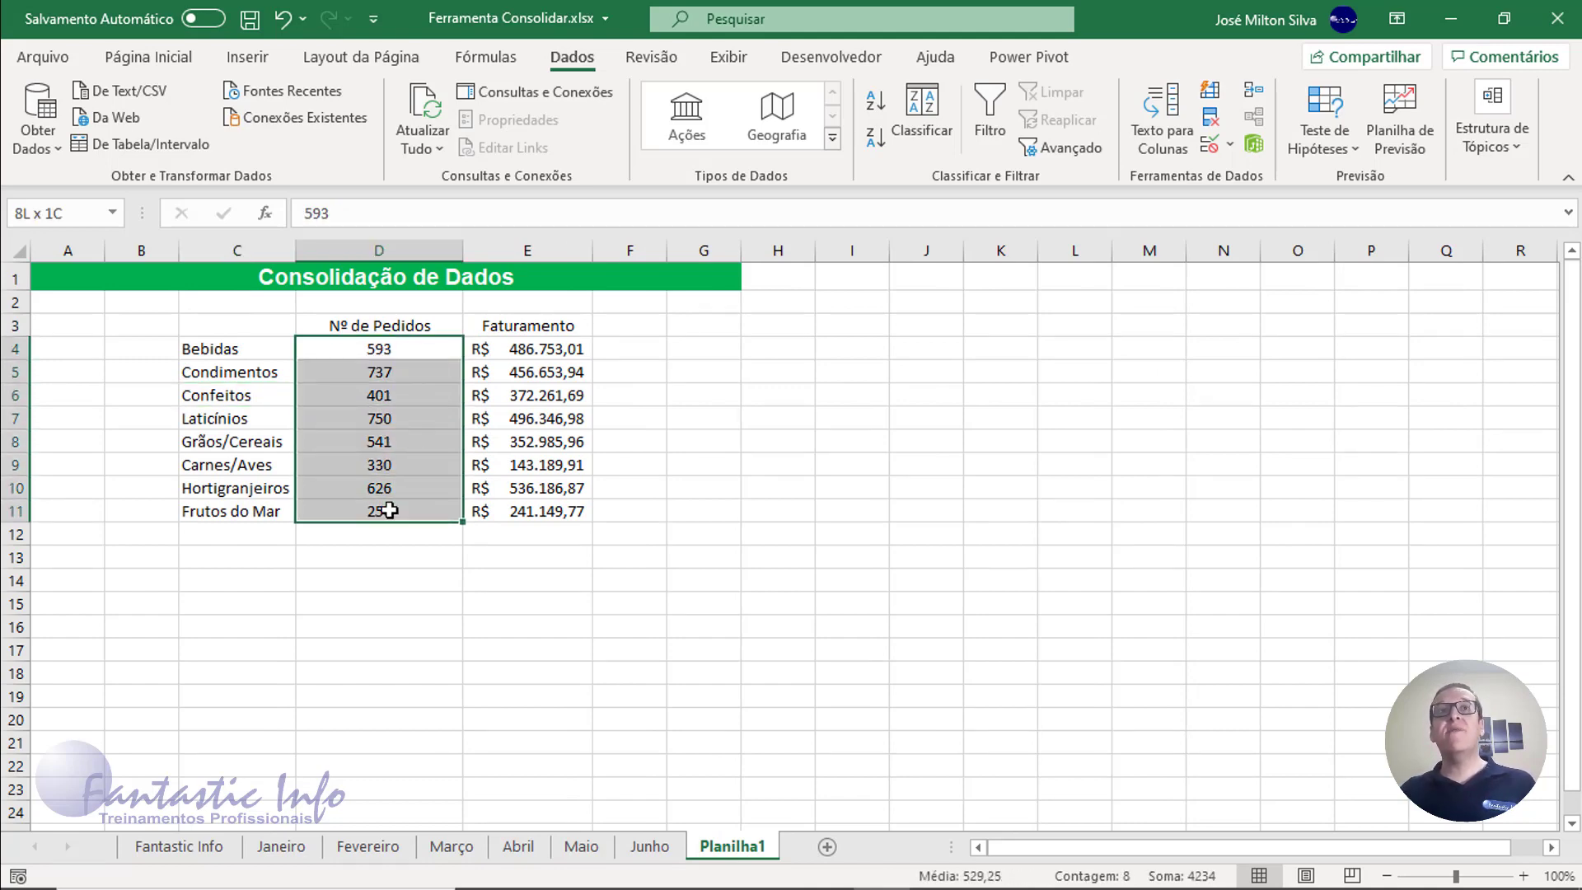
left_click(381, 395)
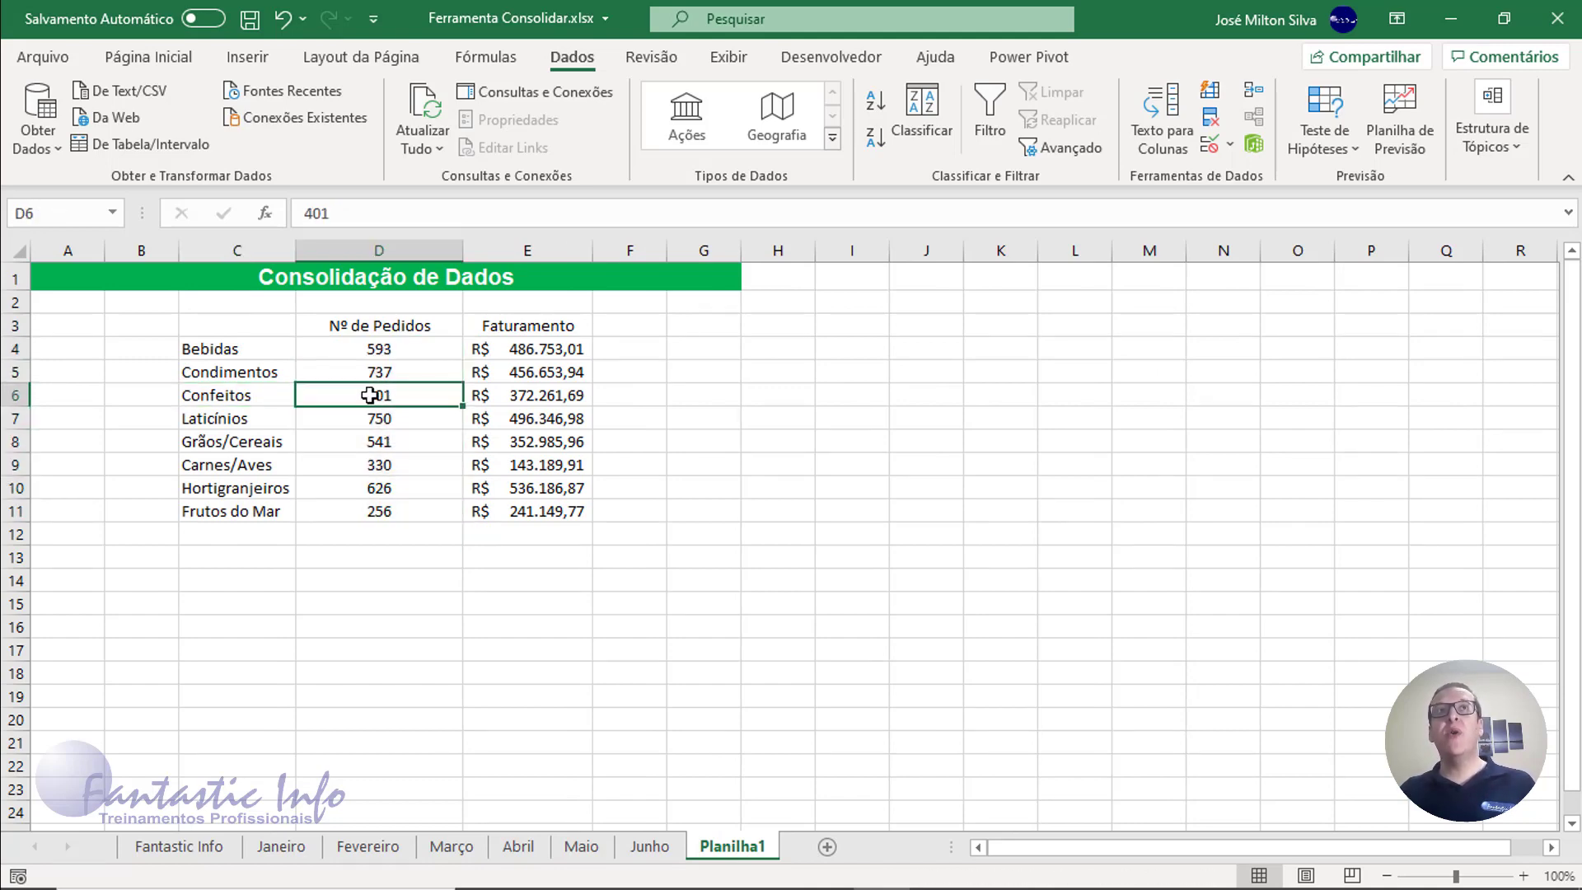
double_click(413, 419)
left_click(410, 459)
left_click(518, 350)
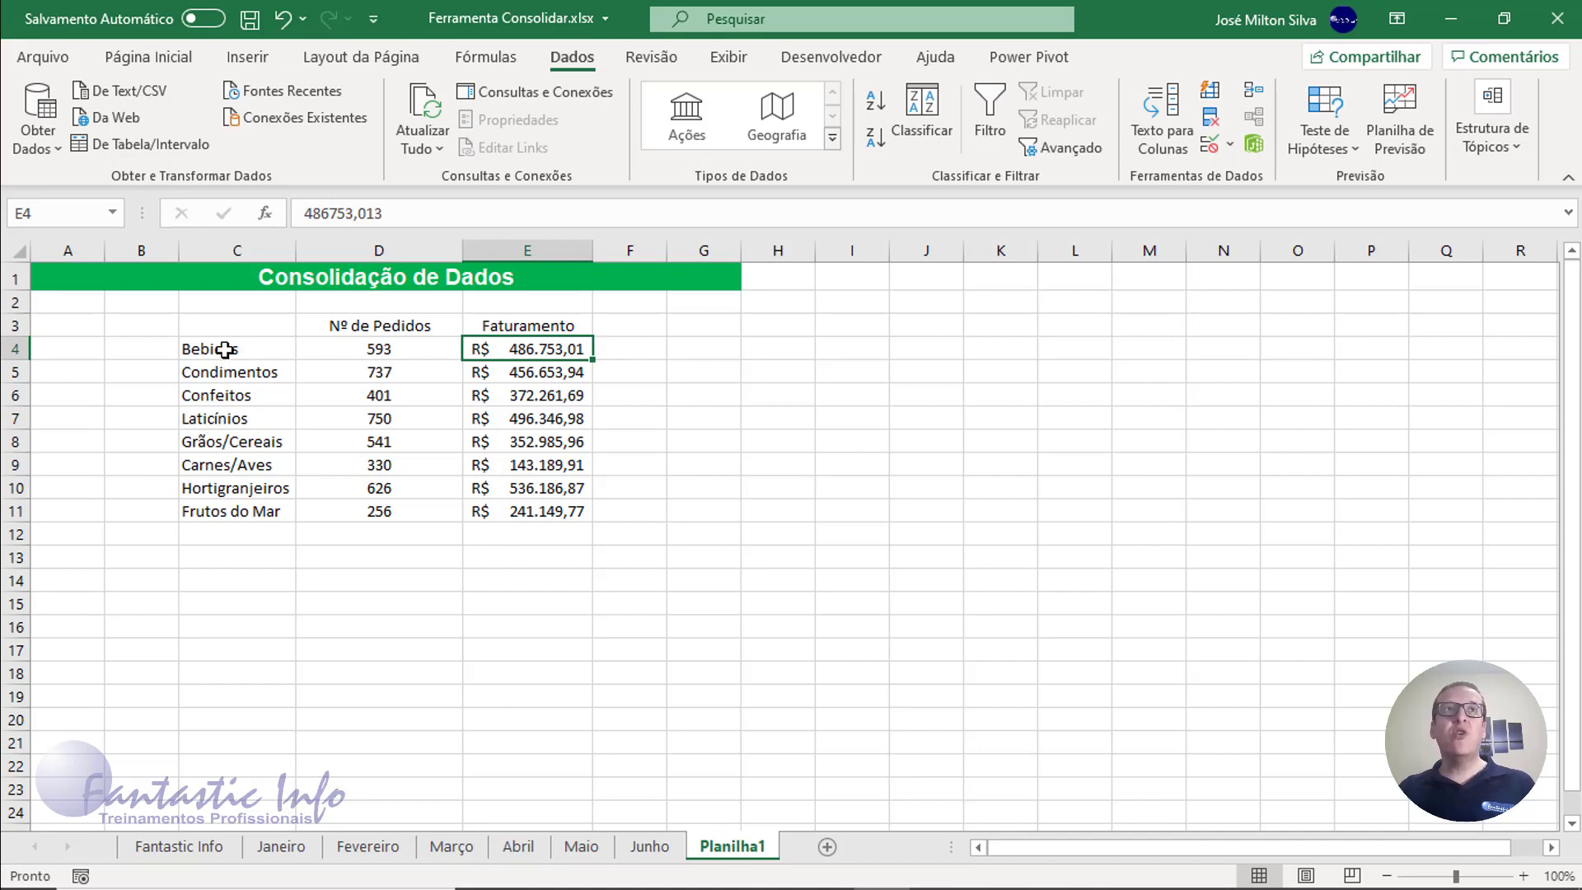
Widen column B so the summary table shifts further right.
left_click_drag(219, 350, 224, 508)
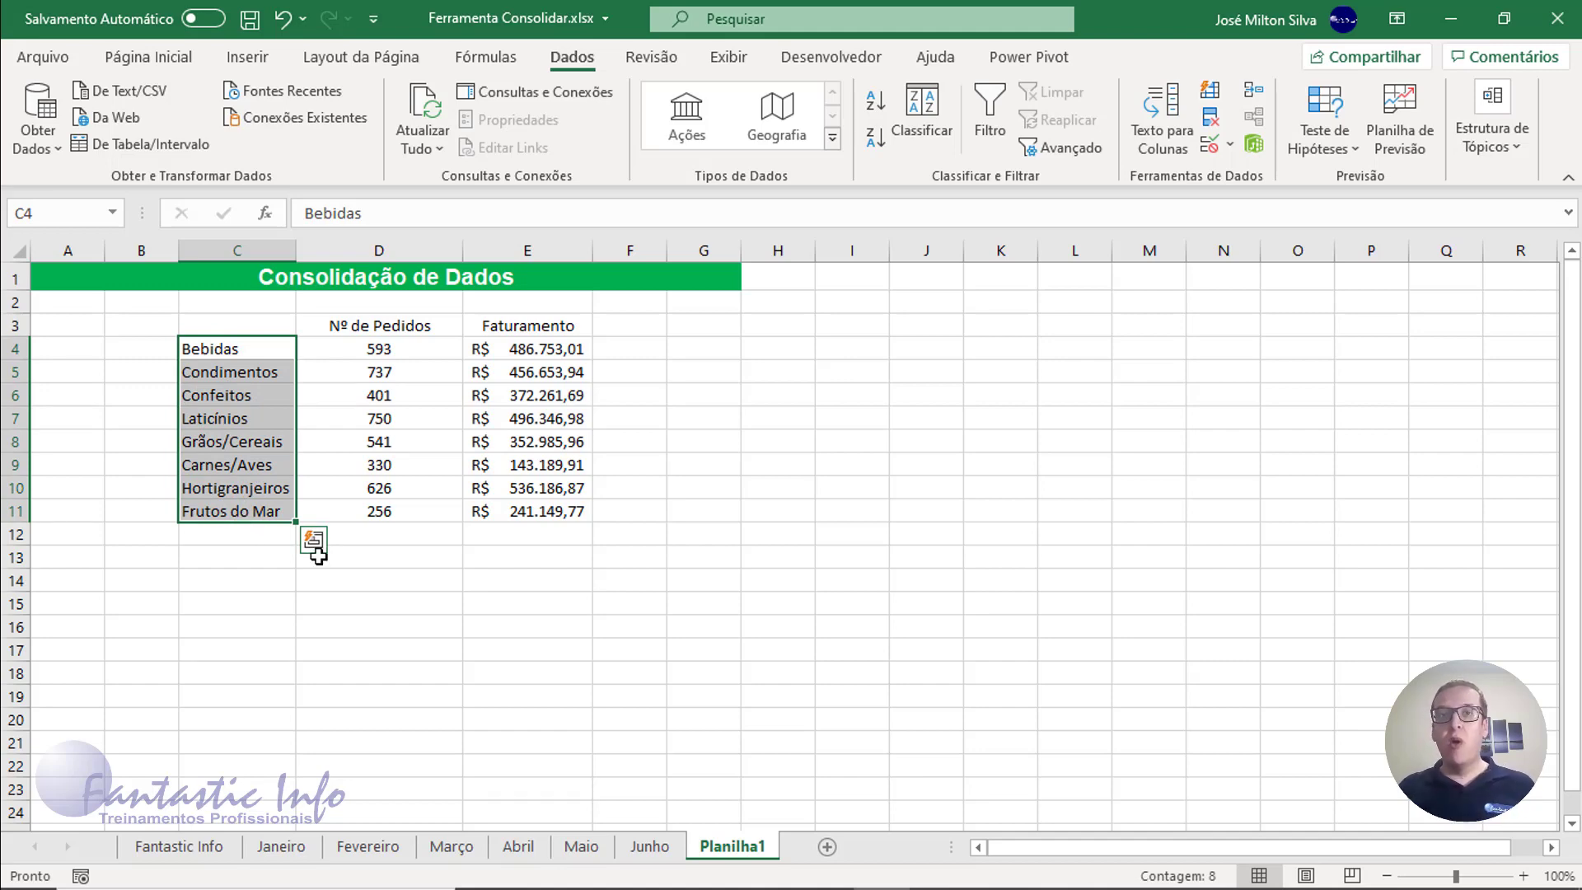
left_click(277, 577)
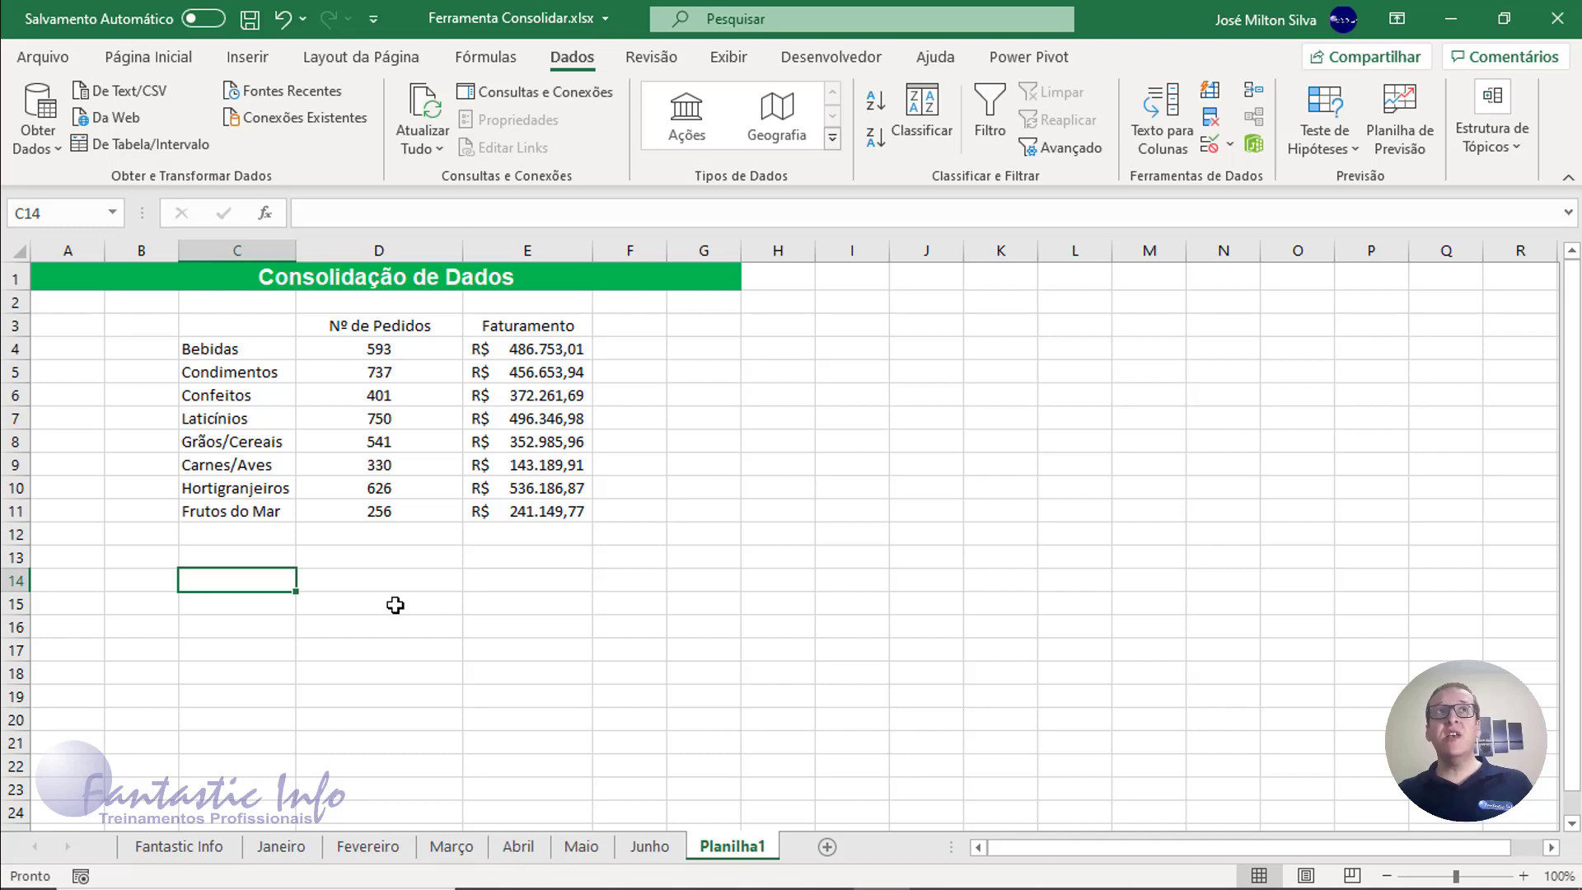
left_click_drag(178, 251, 208, 253)
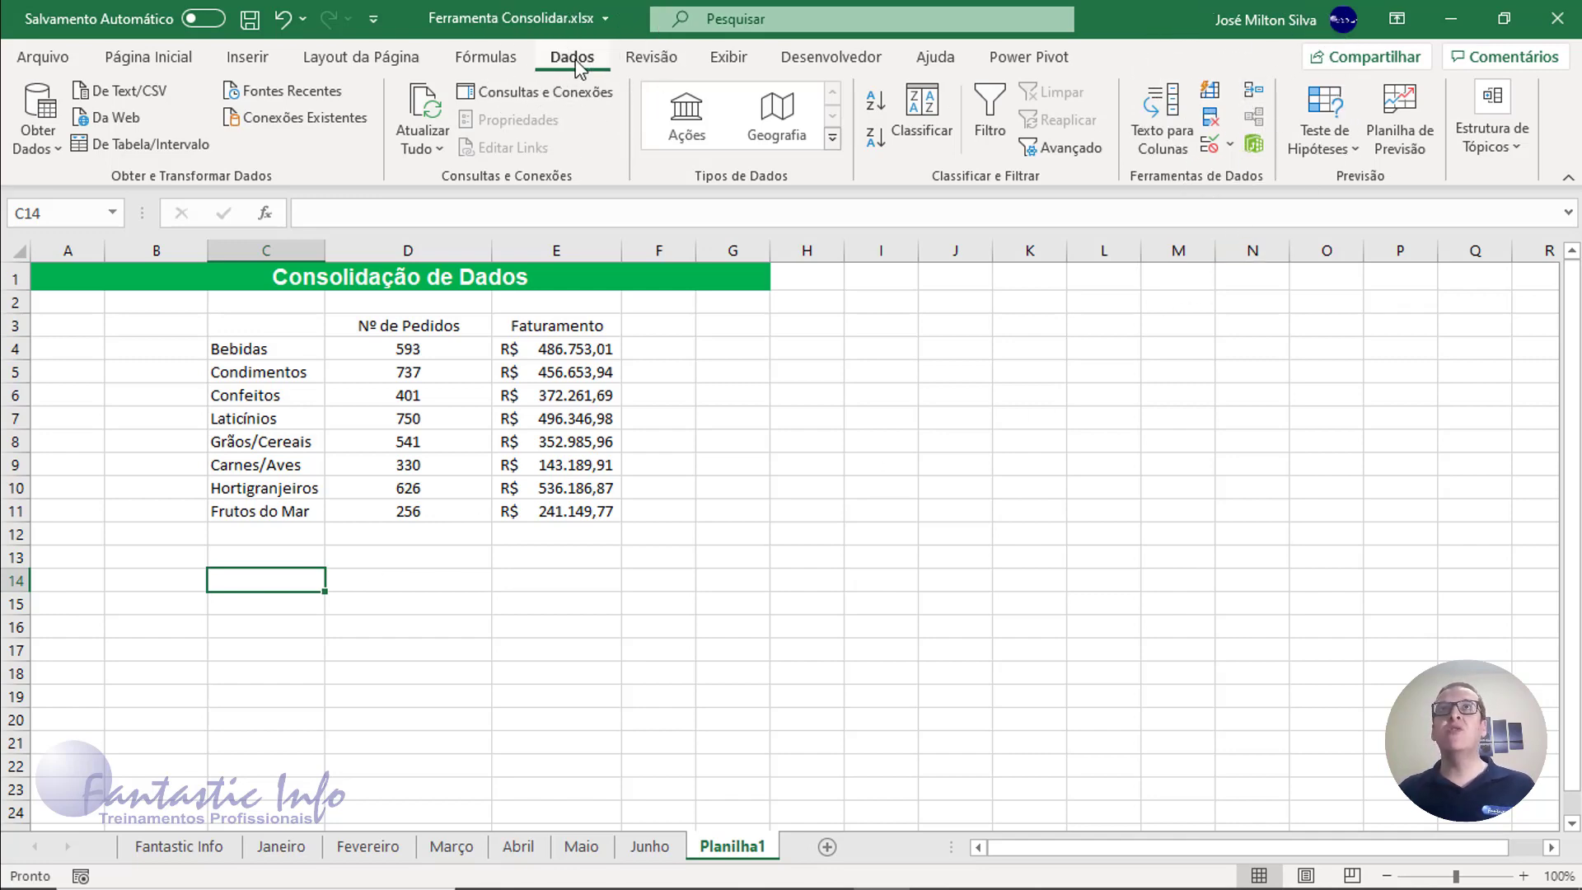
Consolidate again at C14 with Criar vínculos com dados de origem ticked, cancelling the Procurar browser.
left_click(1254, 92)
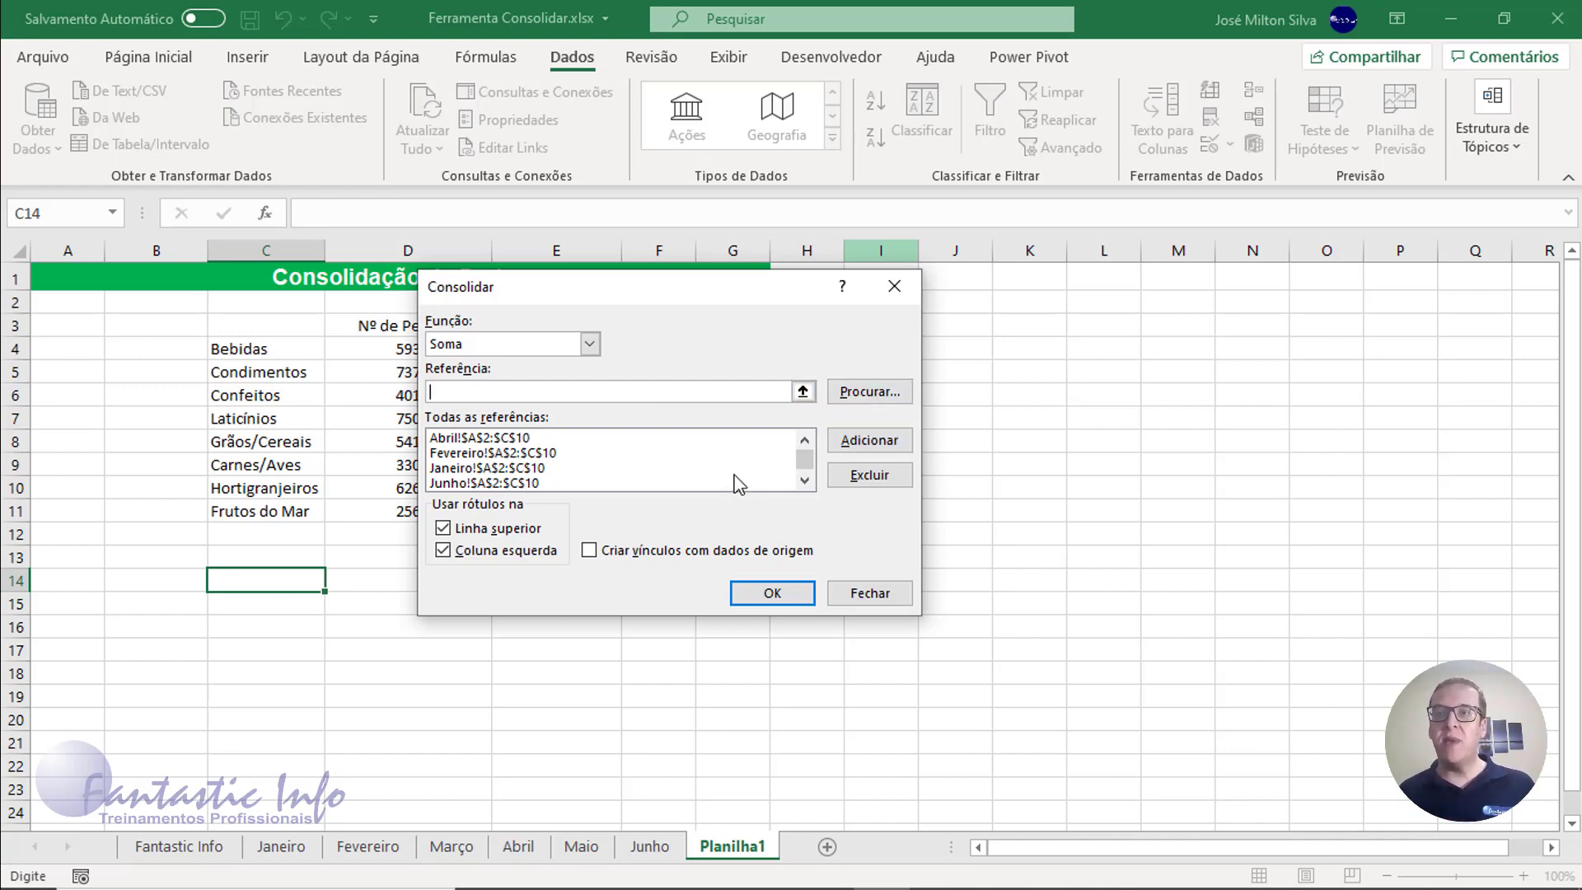
left_click(861, 393)
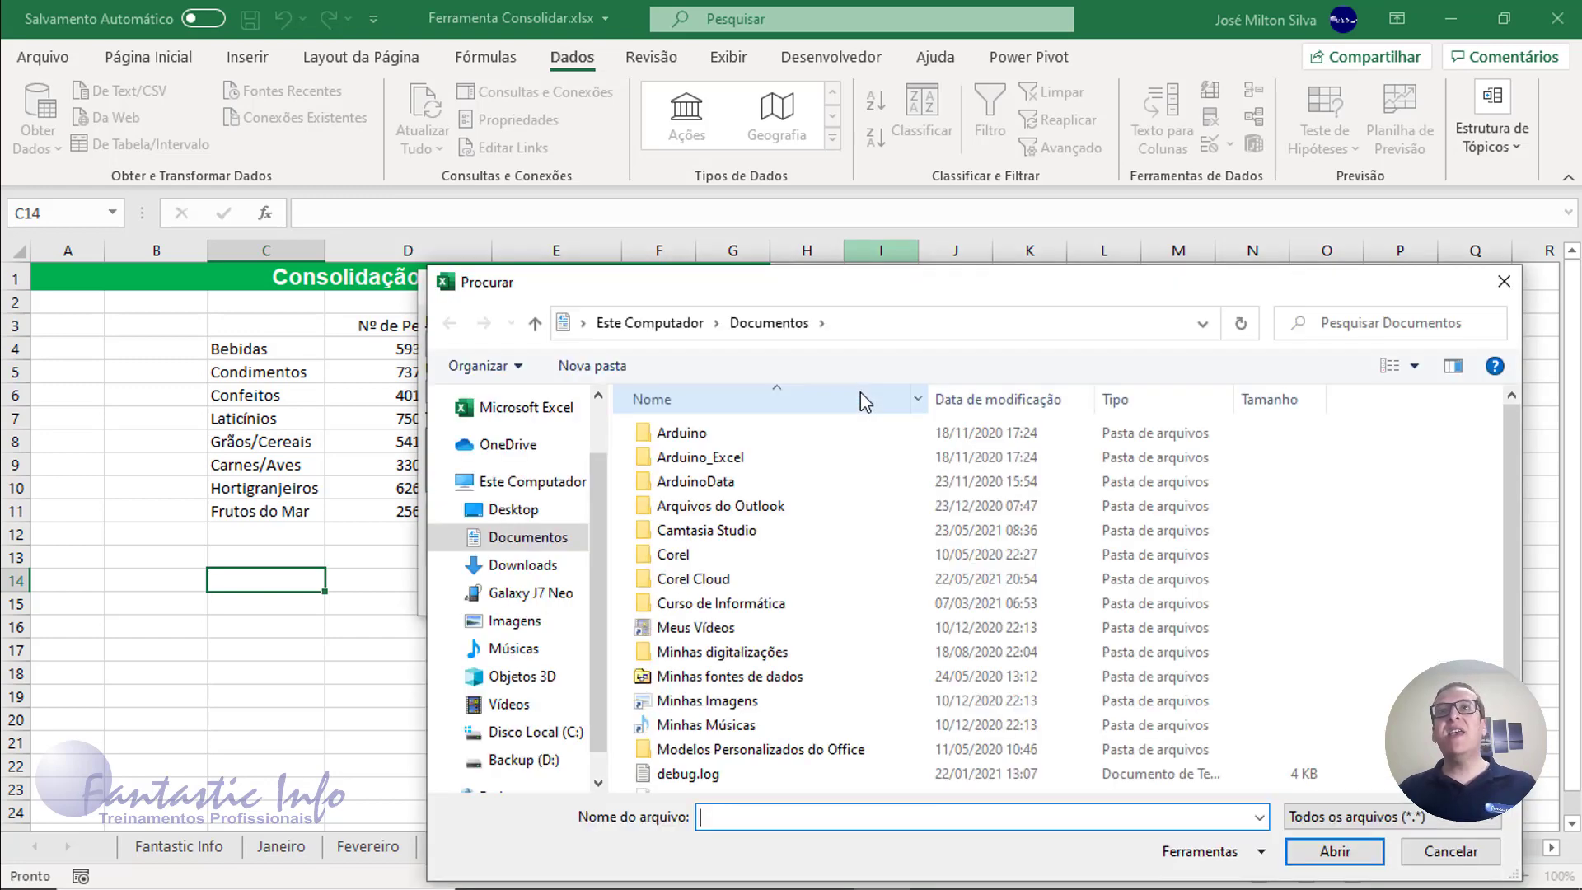
left_click_drag(864, 290, 634, 202)
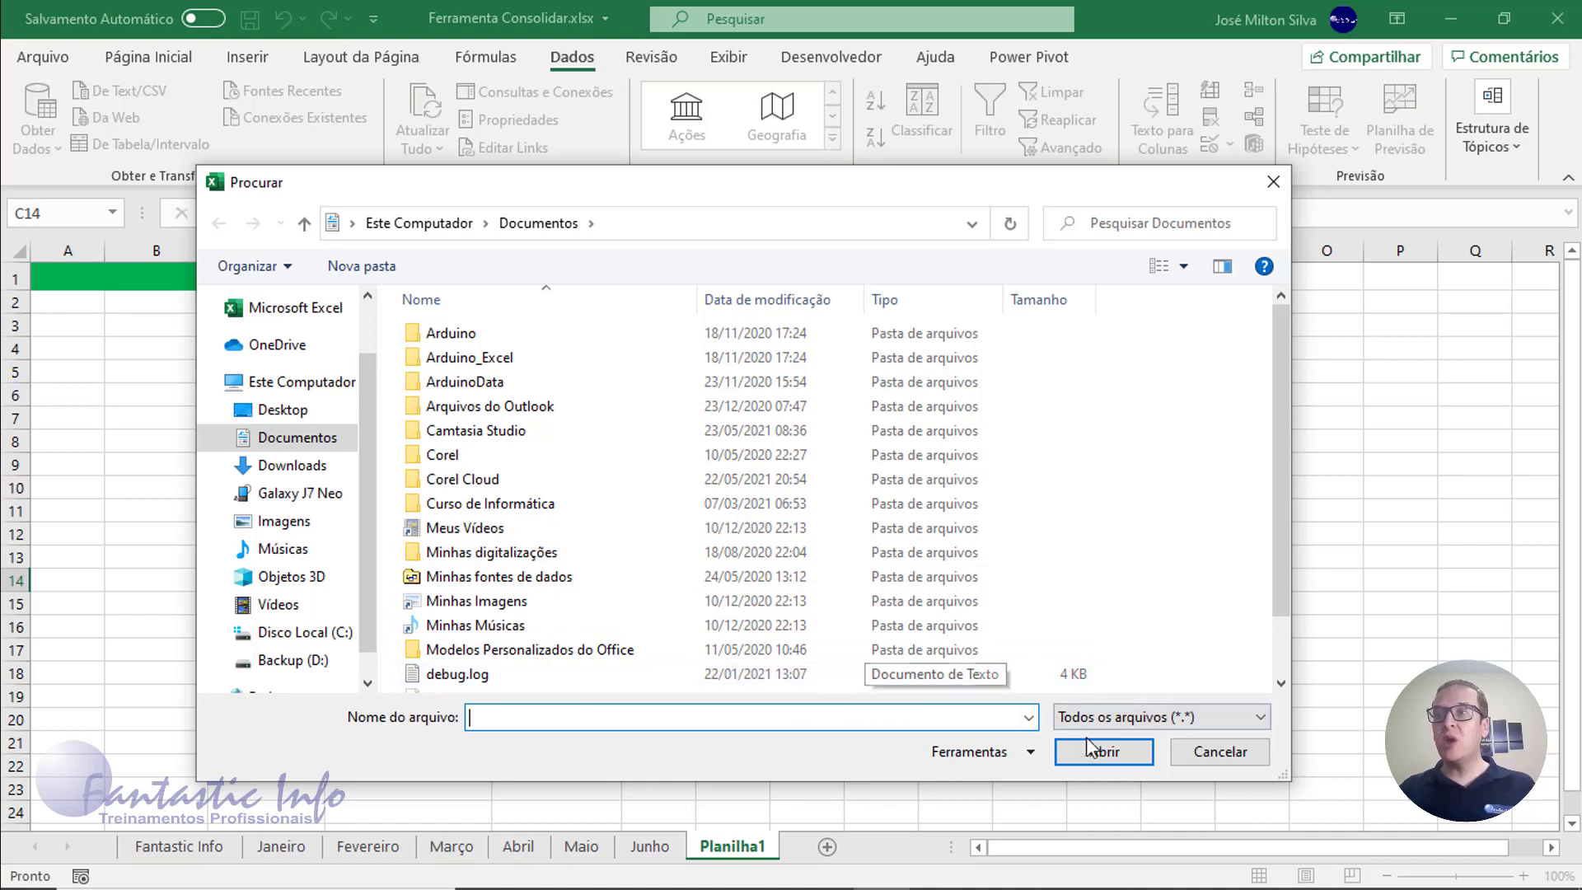
left_click(1208, 760)
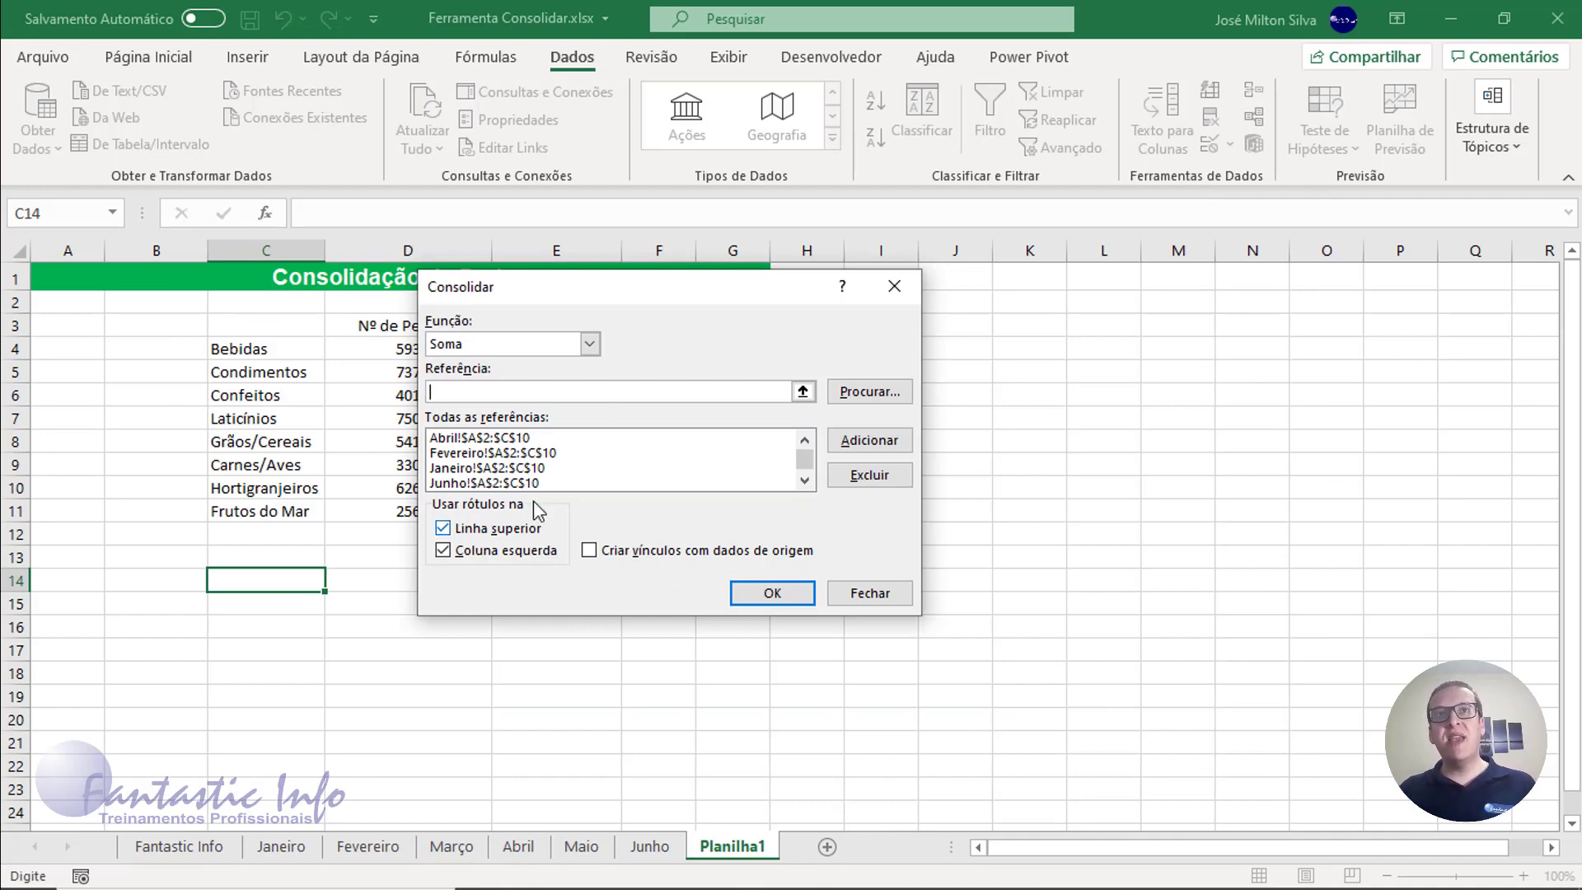
left_click(589, 550)
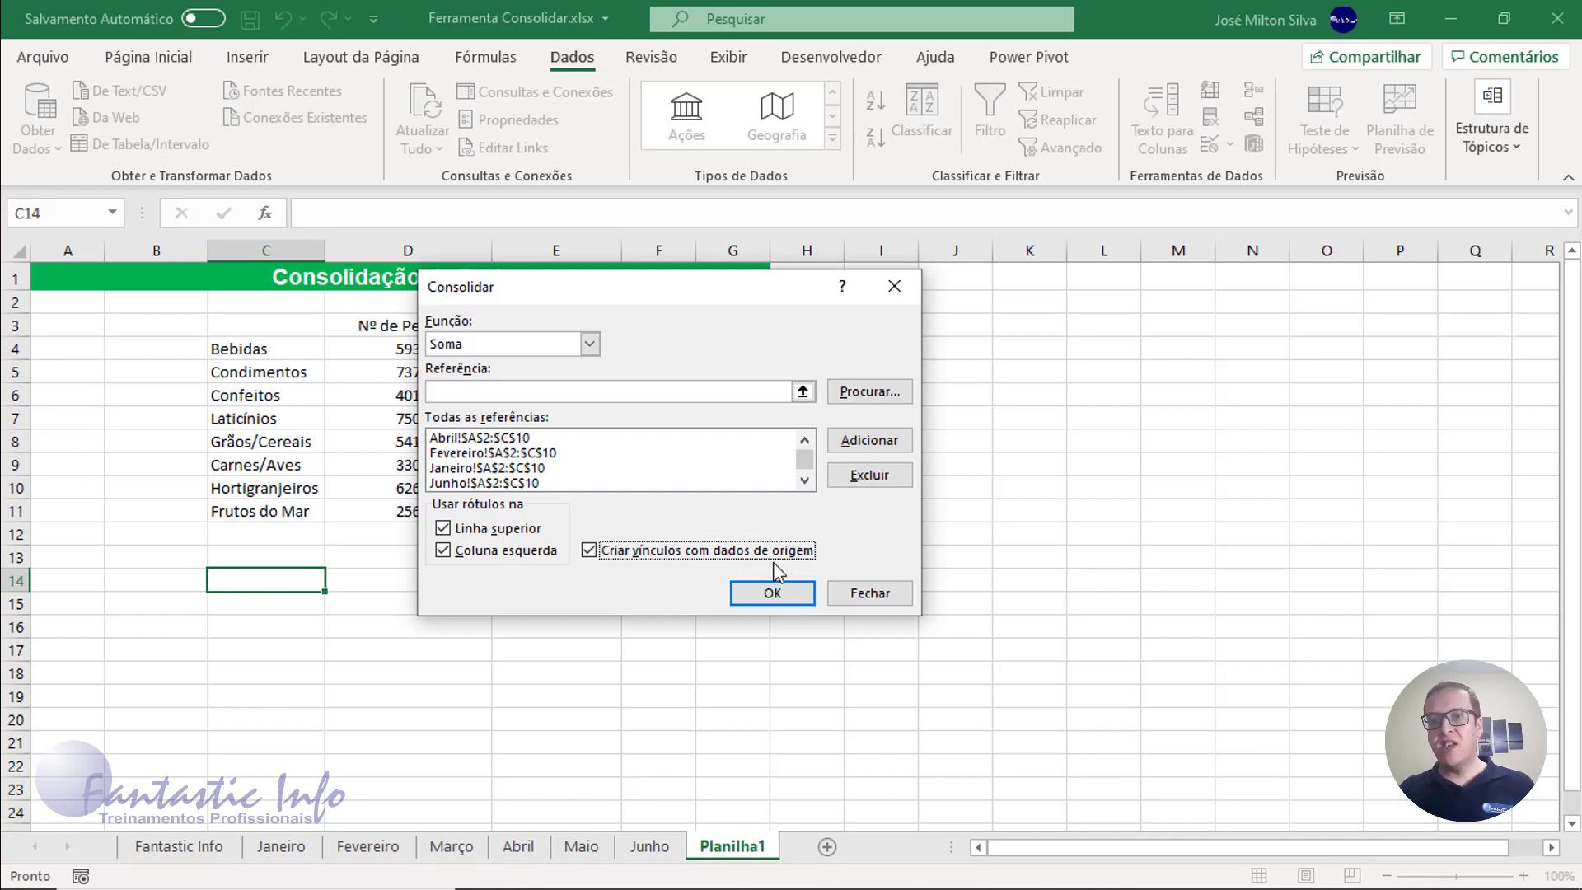
left_click(765, 592)
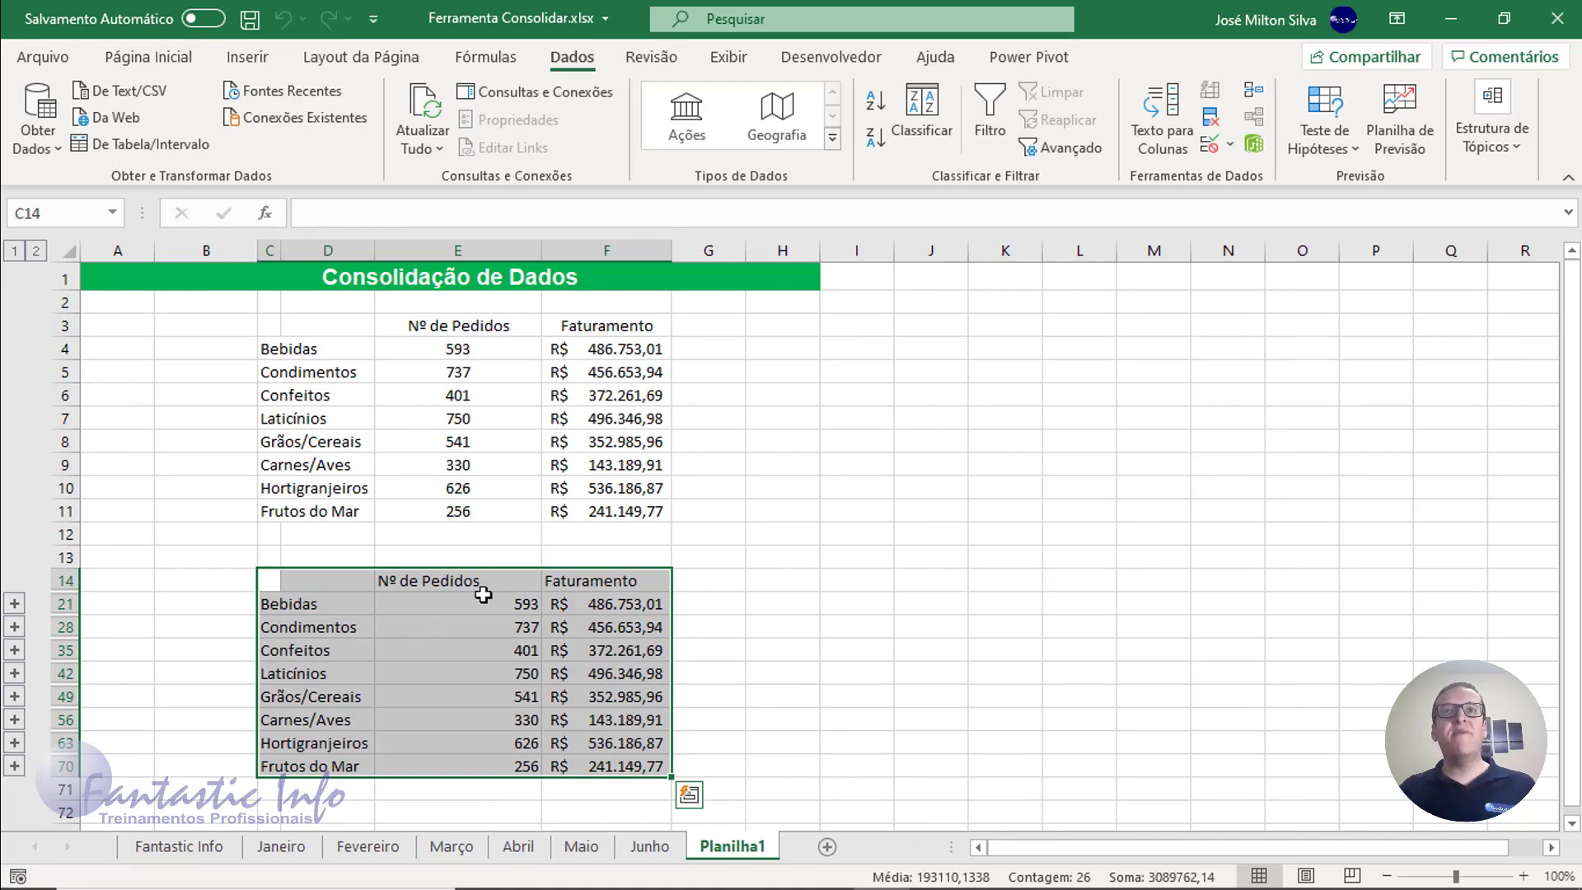
left_click(478, 610)
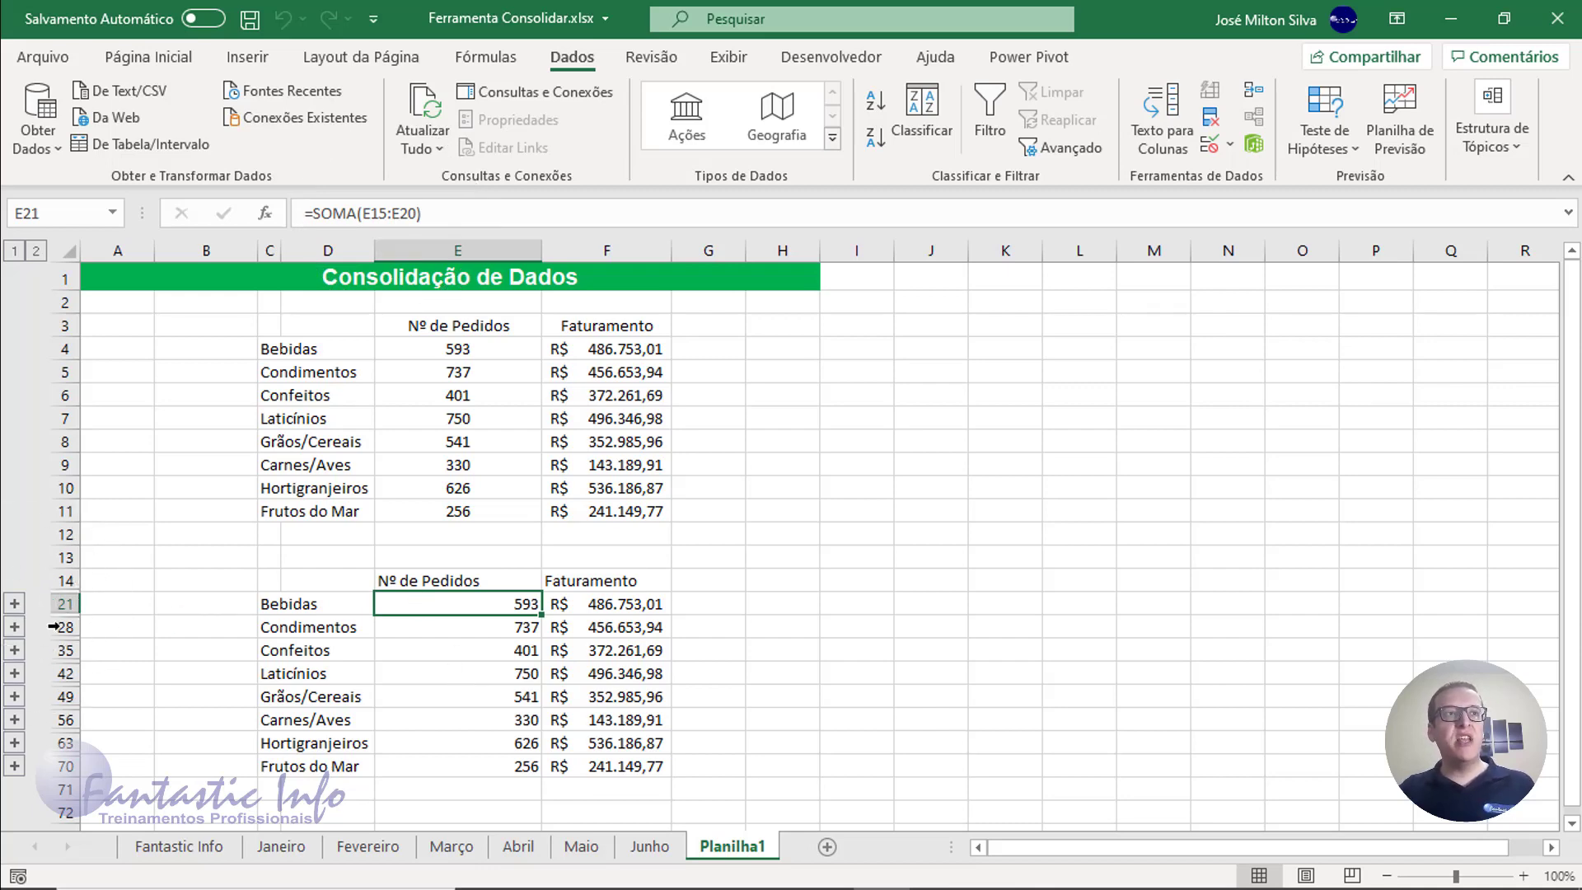
left_click(14, 603)
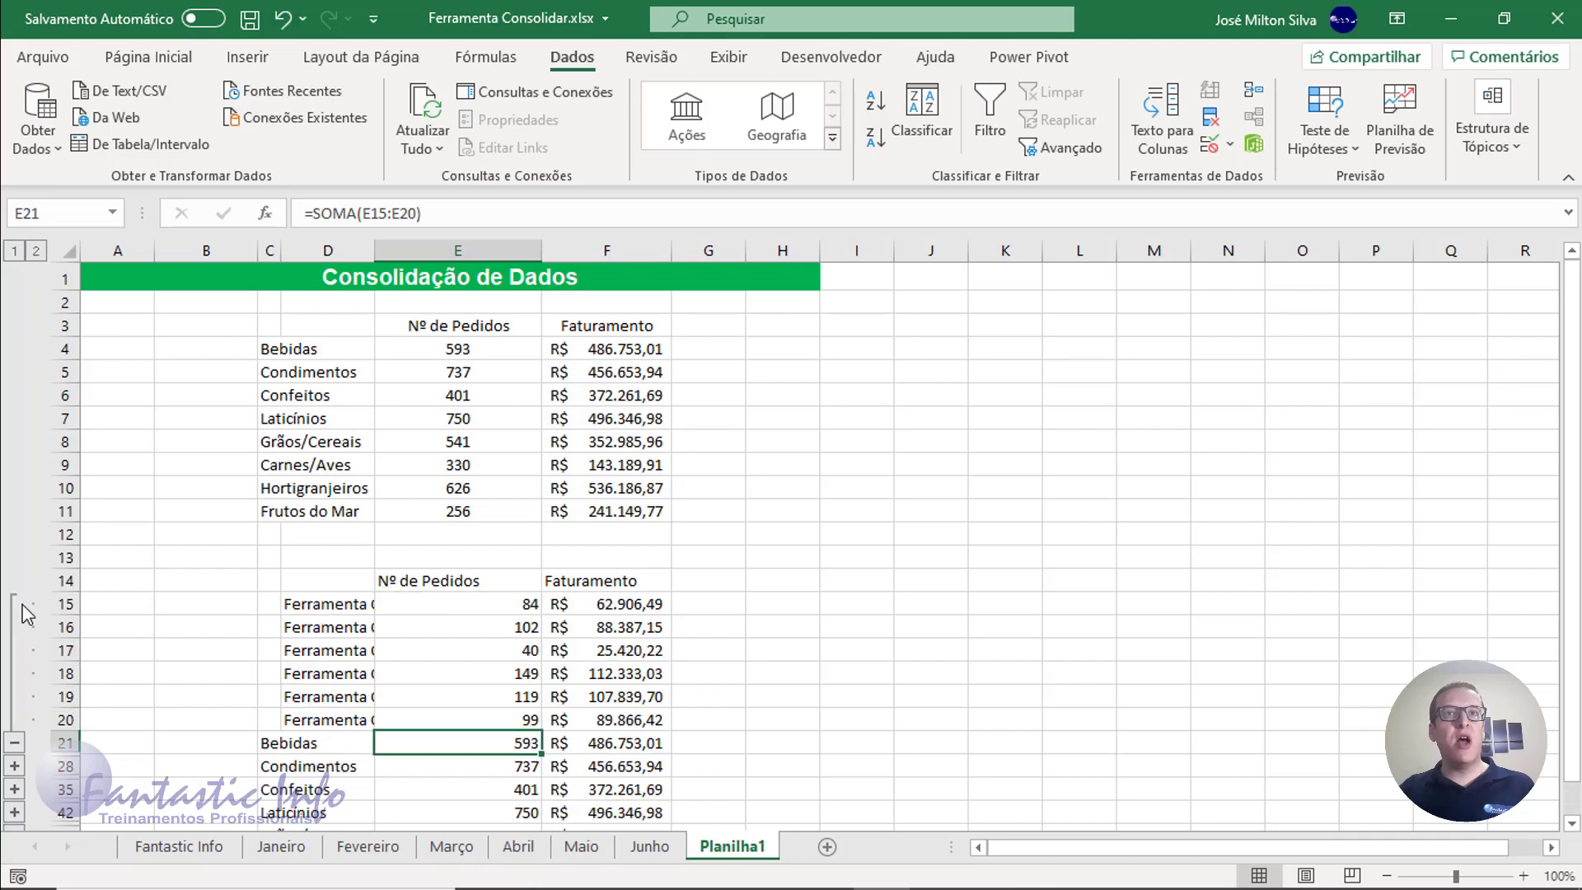
left_click(458, 608)
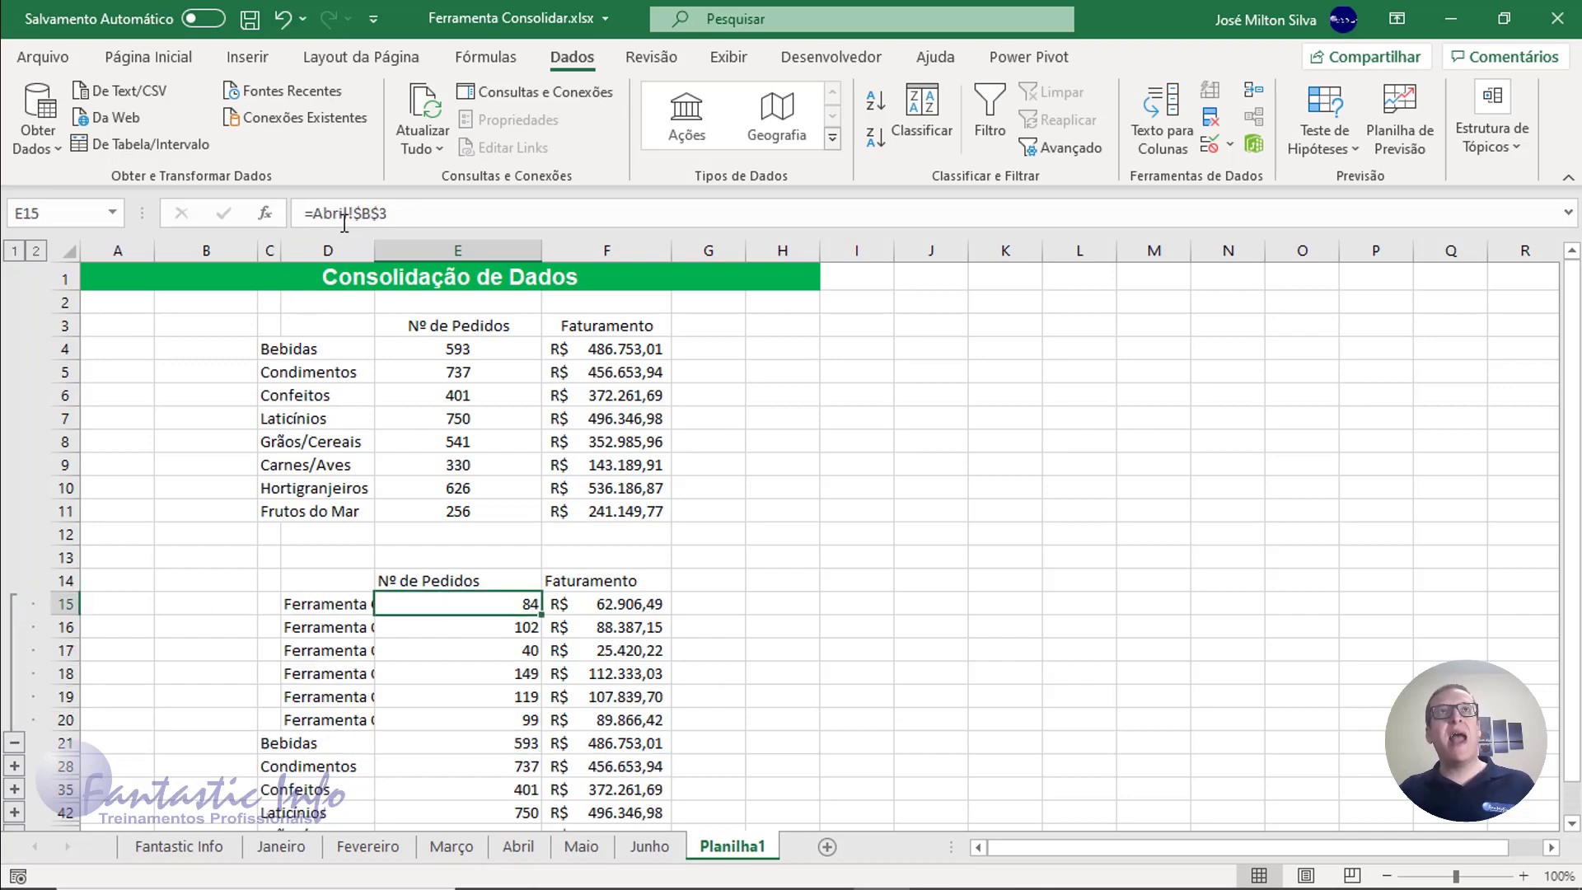
left_click(493, 631)
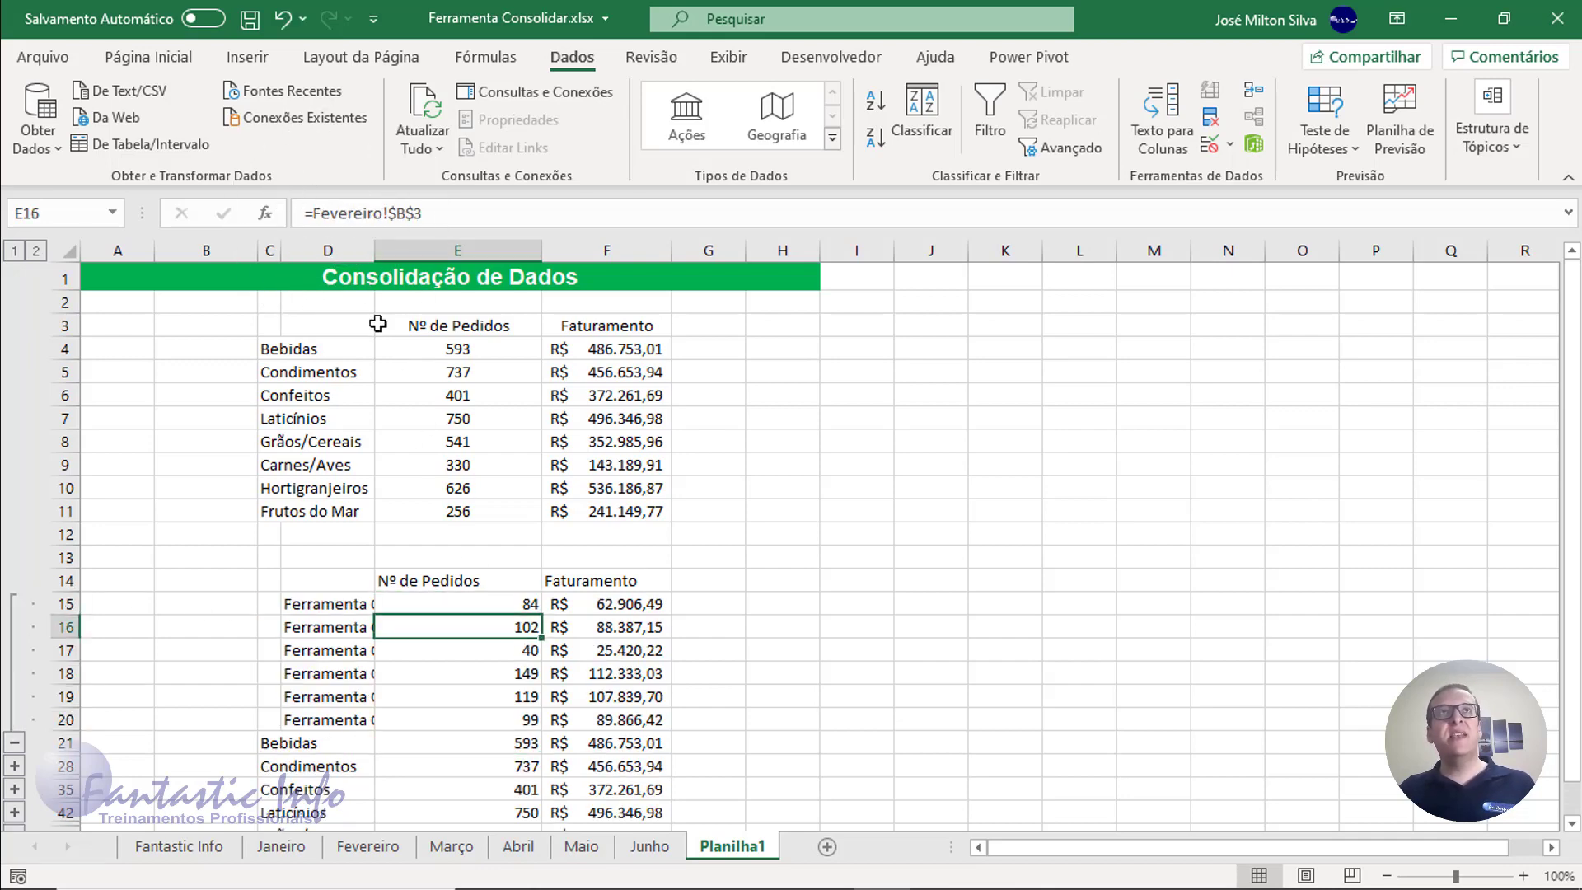
left_click(492, 650)
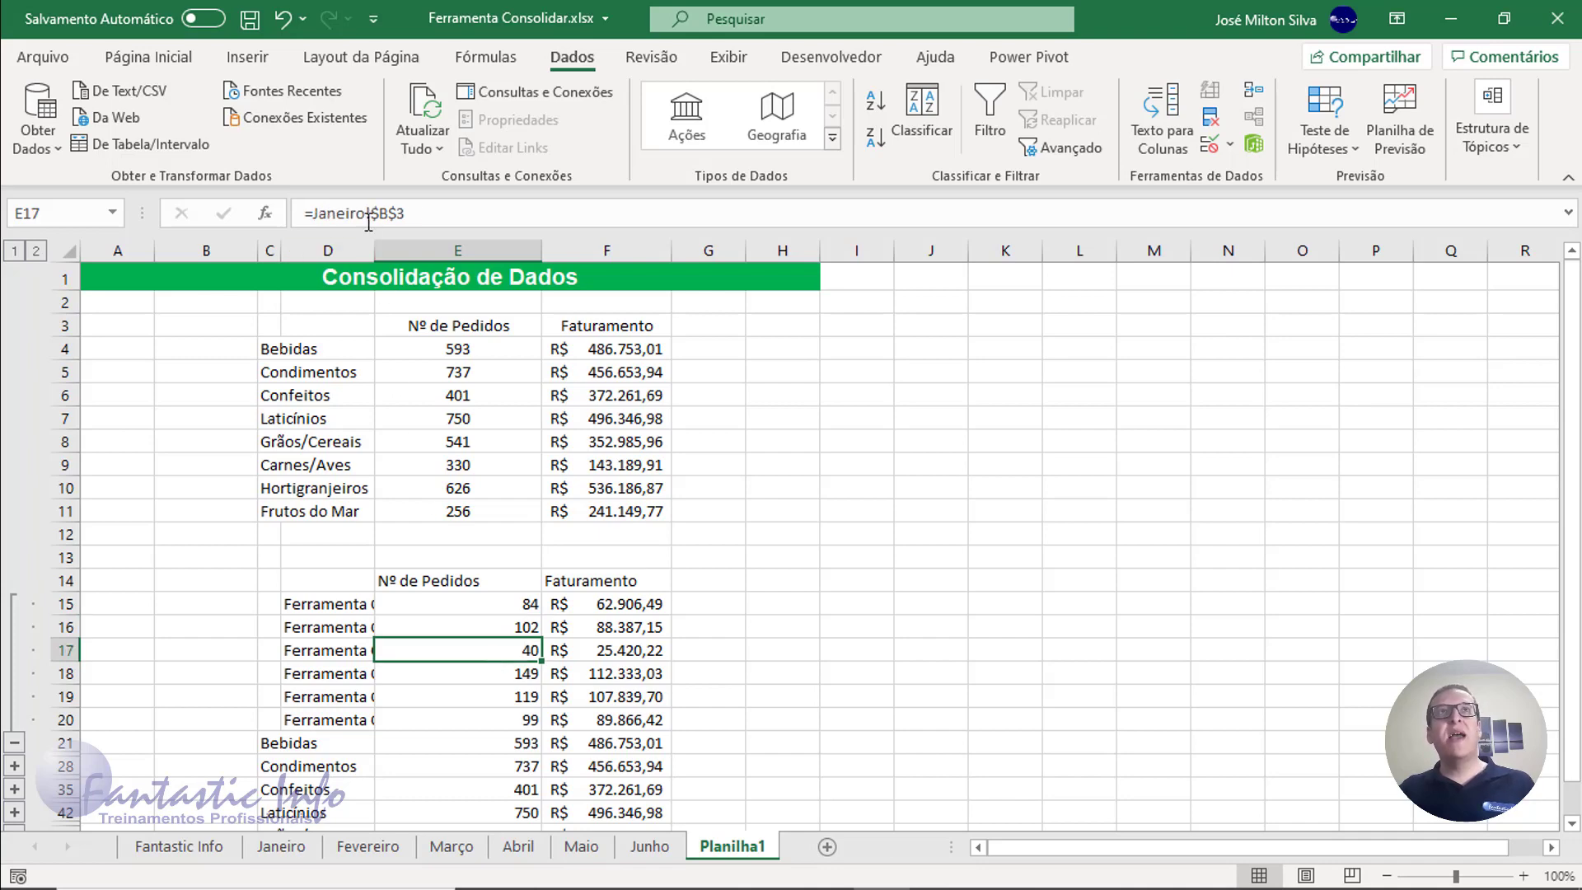
left_click(479, 672)
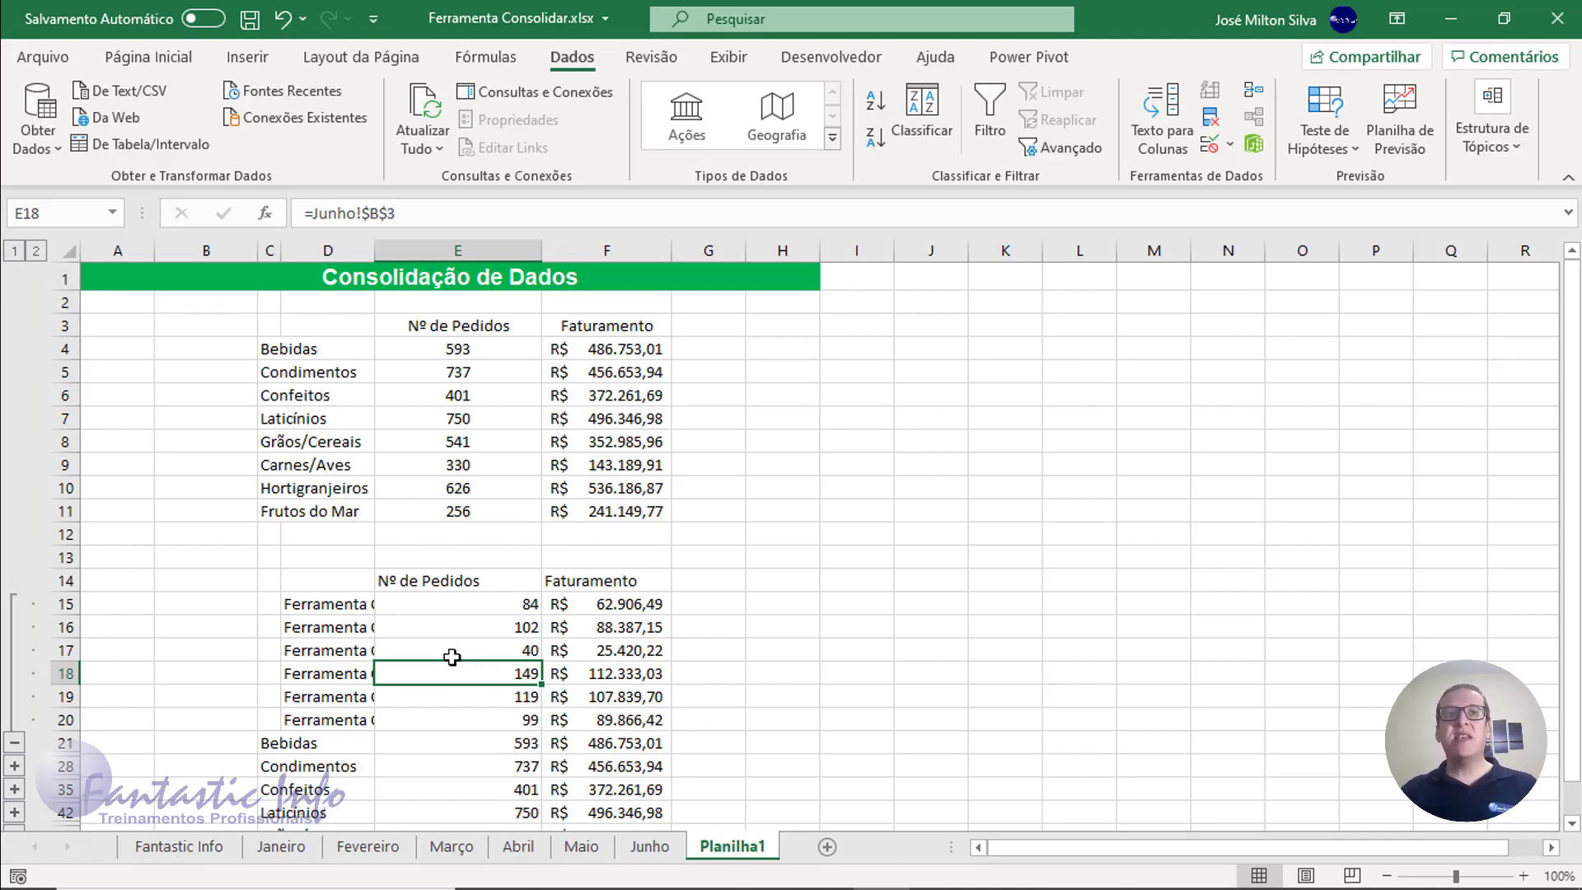
left_click(17, 744)
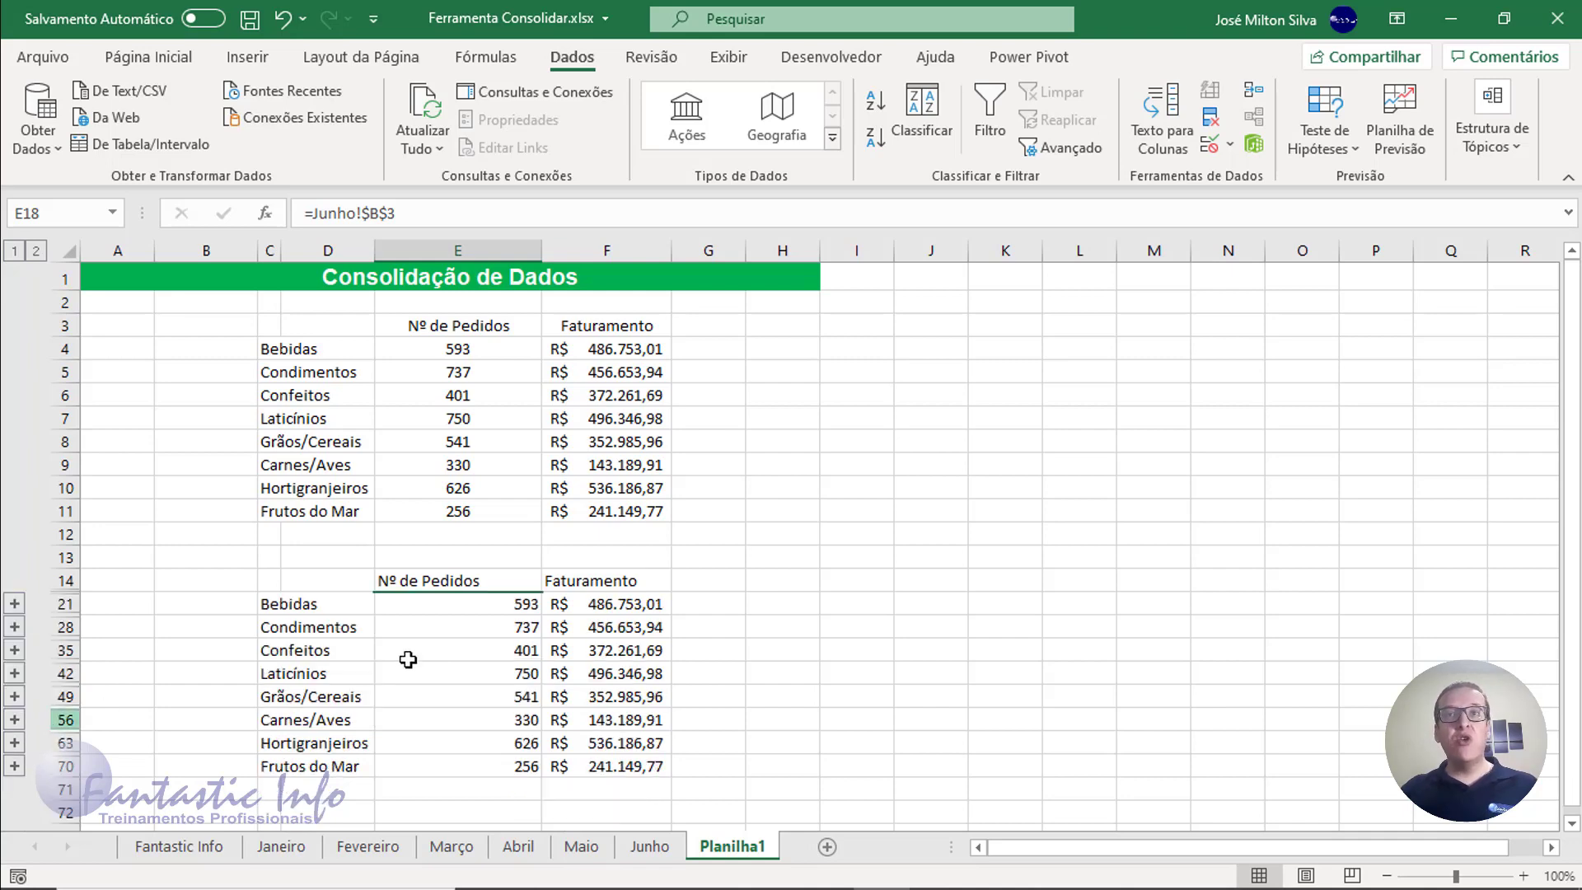
left_click(11, 608)
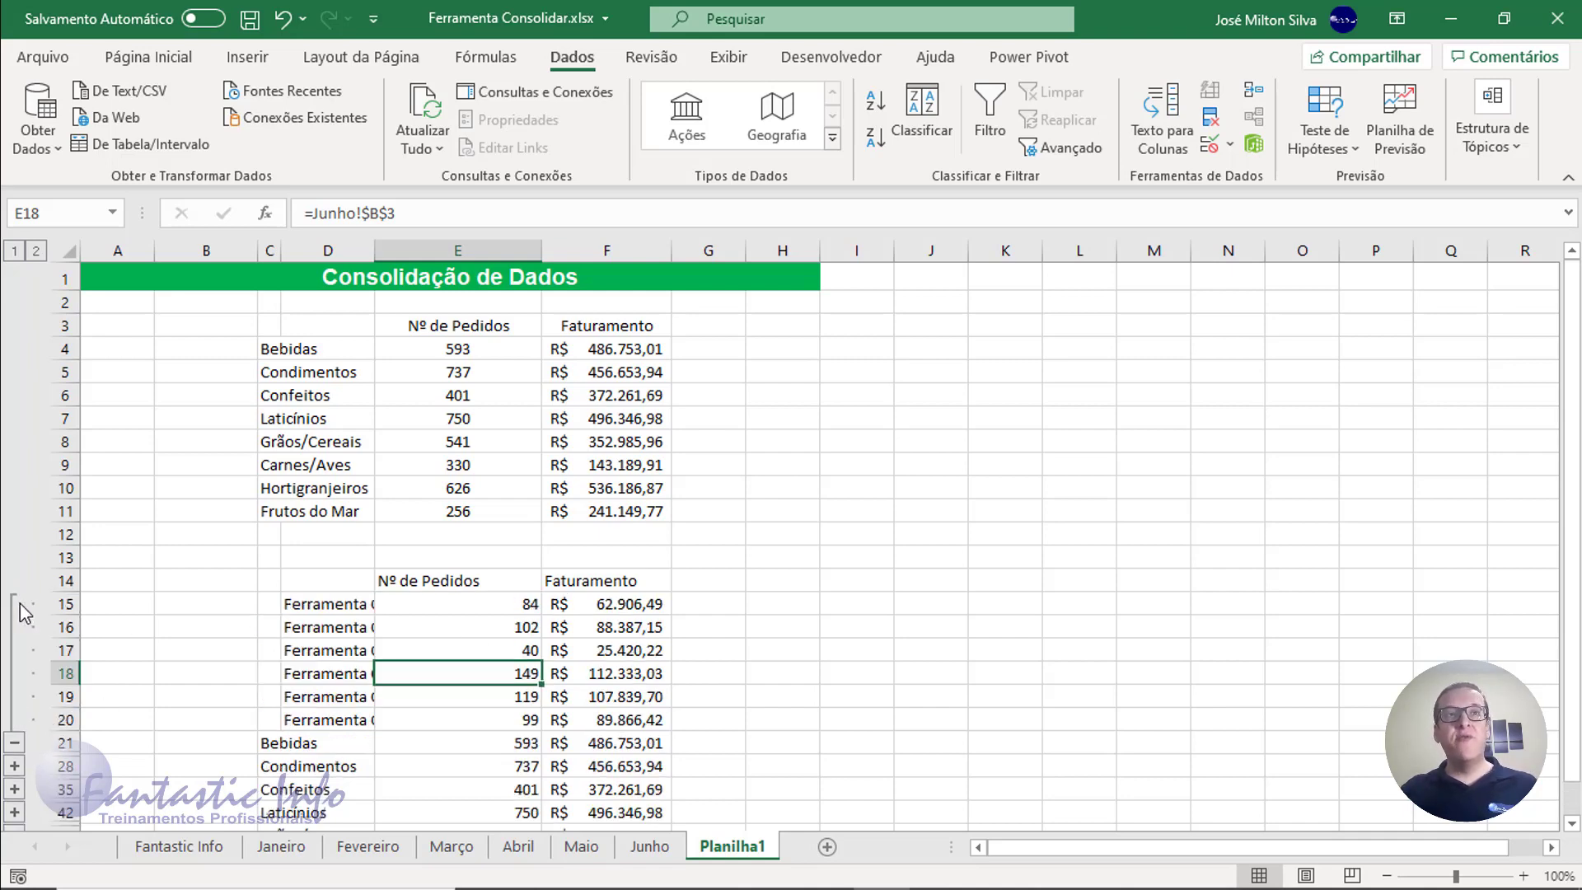
left_click(16, 743)
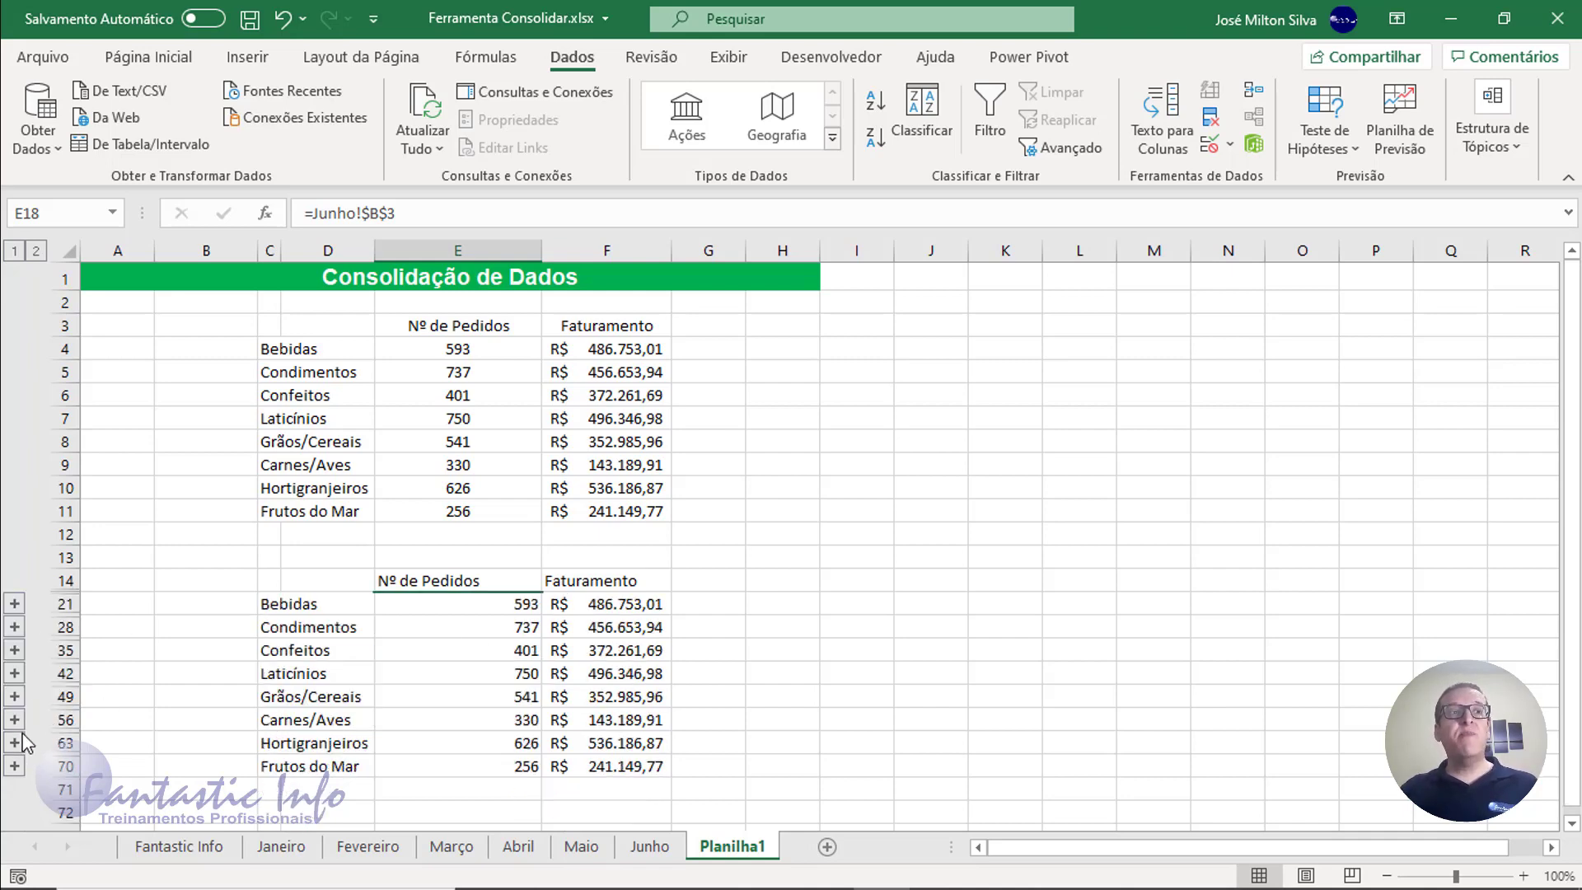
left_click(288, 855)
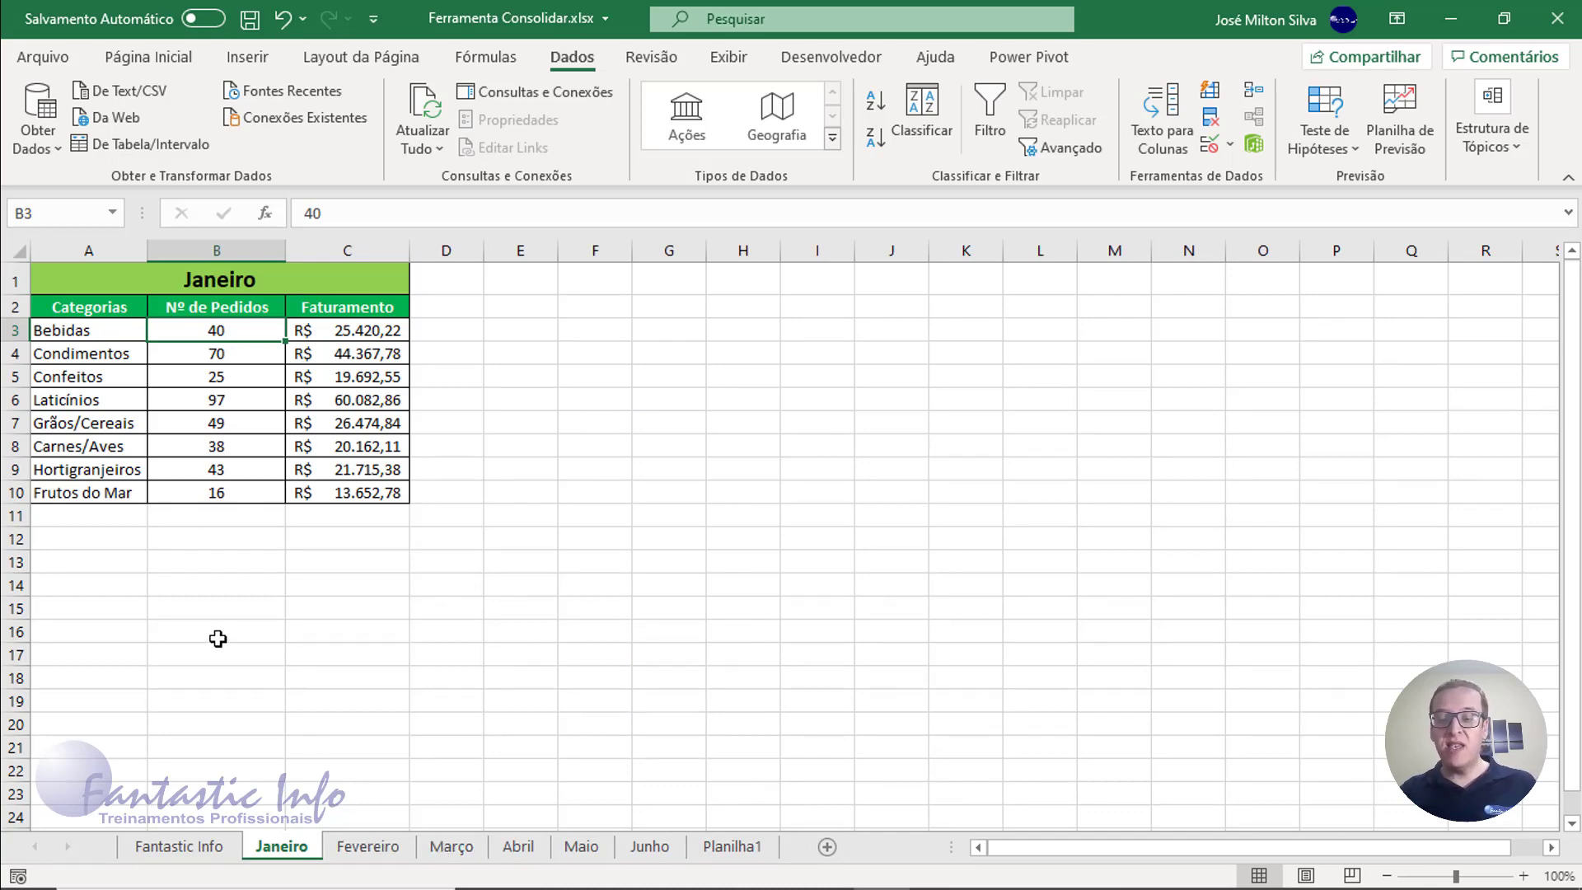
key("ctrl+Page_Down")
key("ctrl+Page_Down")
key("ctrl+Page_Down")
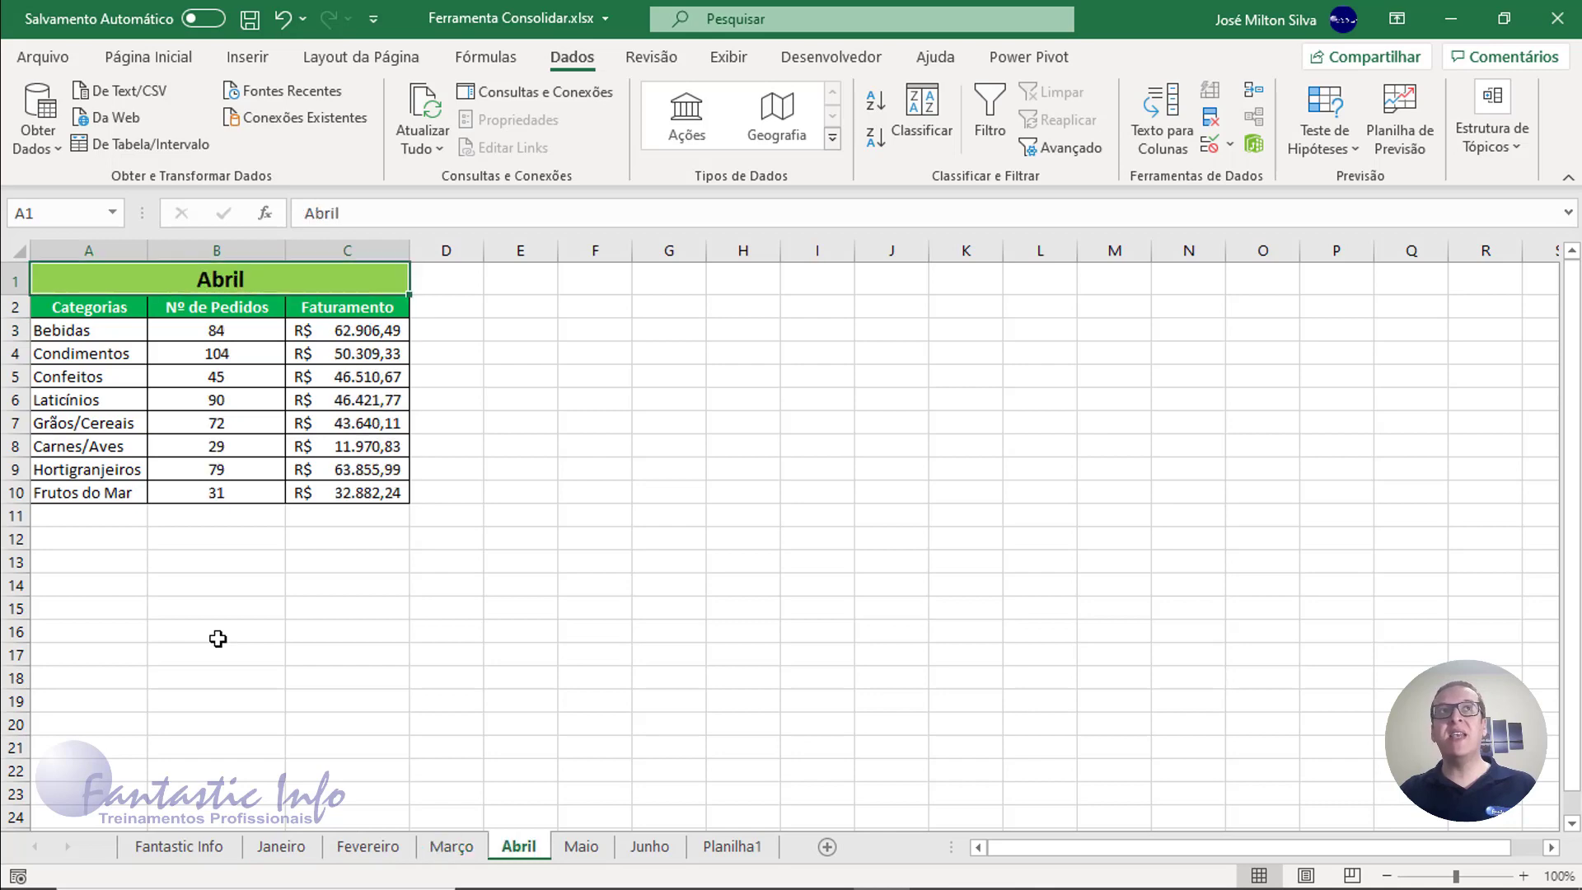
key("ctrl+Page_Down")
key("ctrl+Page_Down")
key("ctrl+Page_Down")
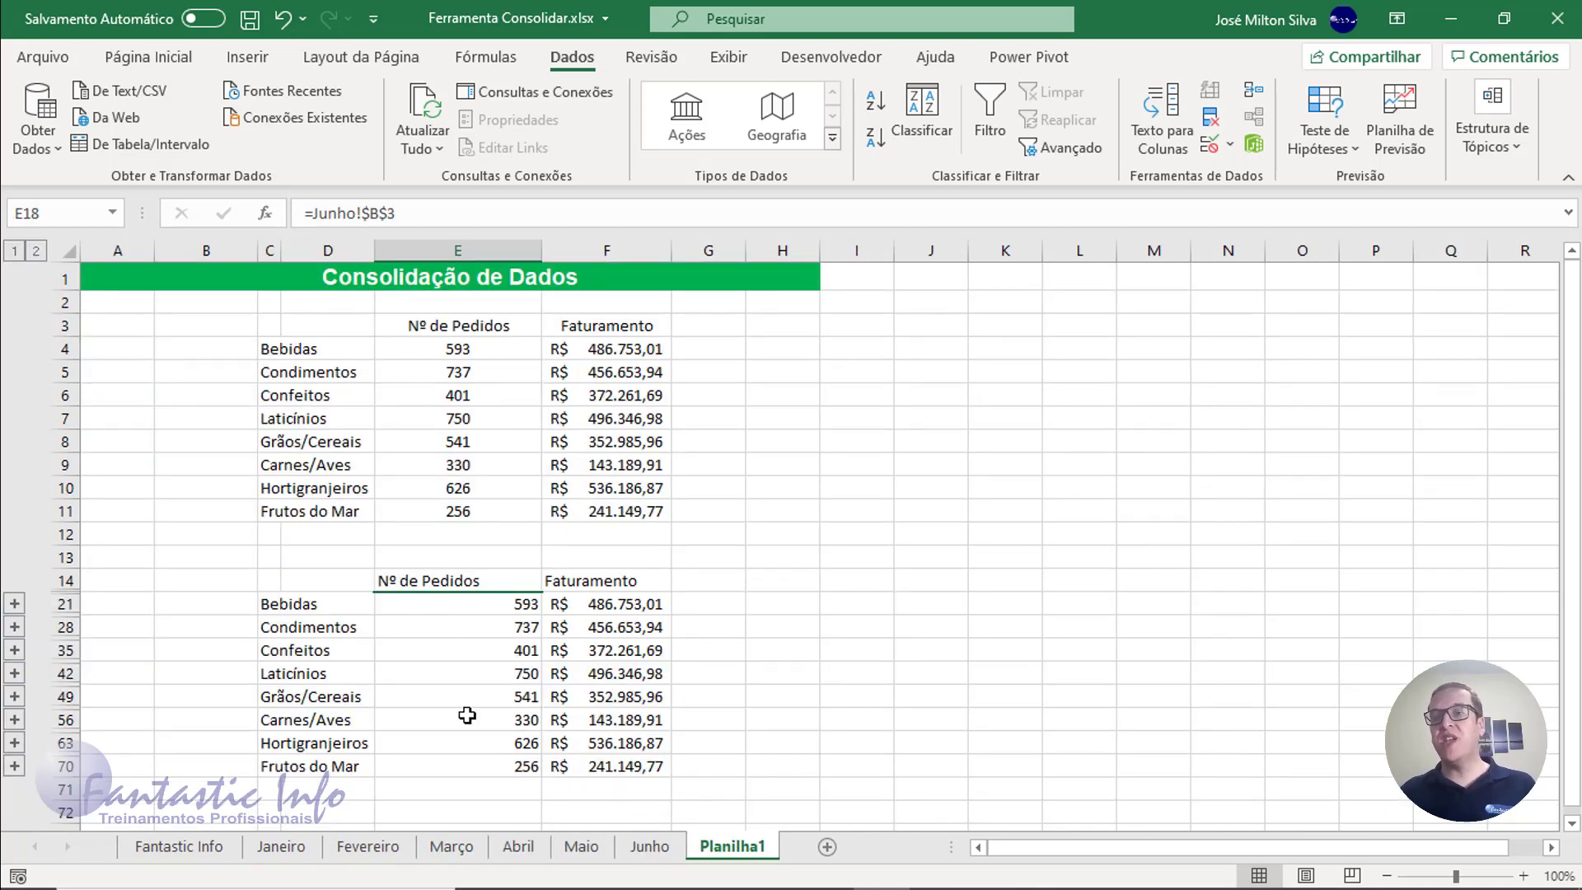
left_click(442, 607)
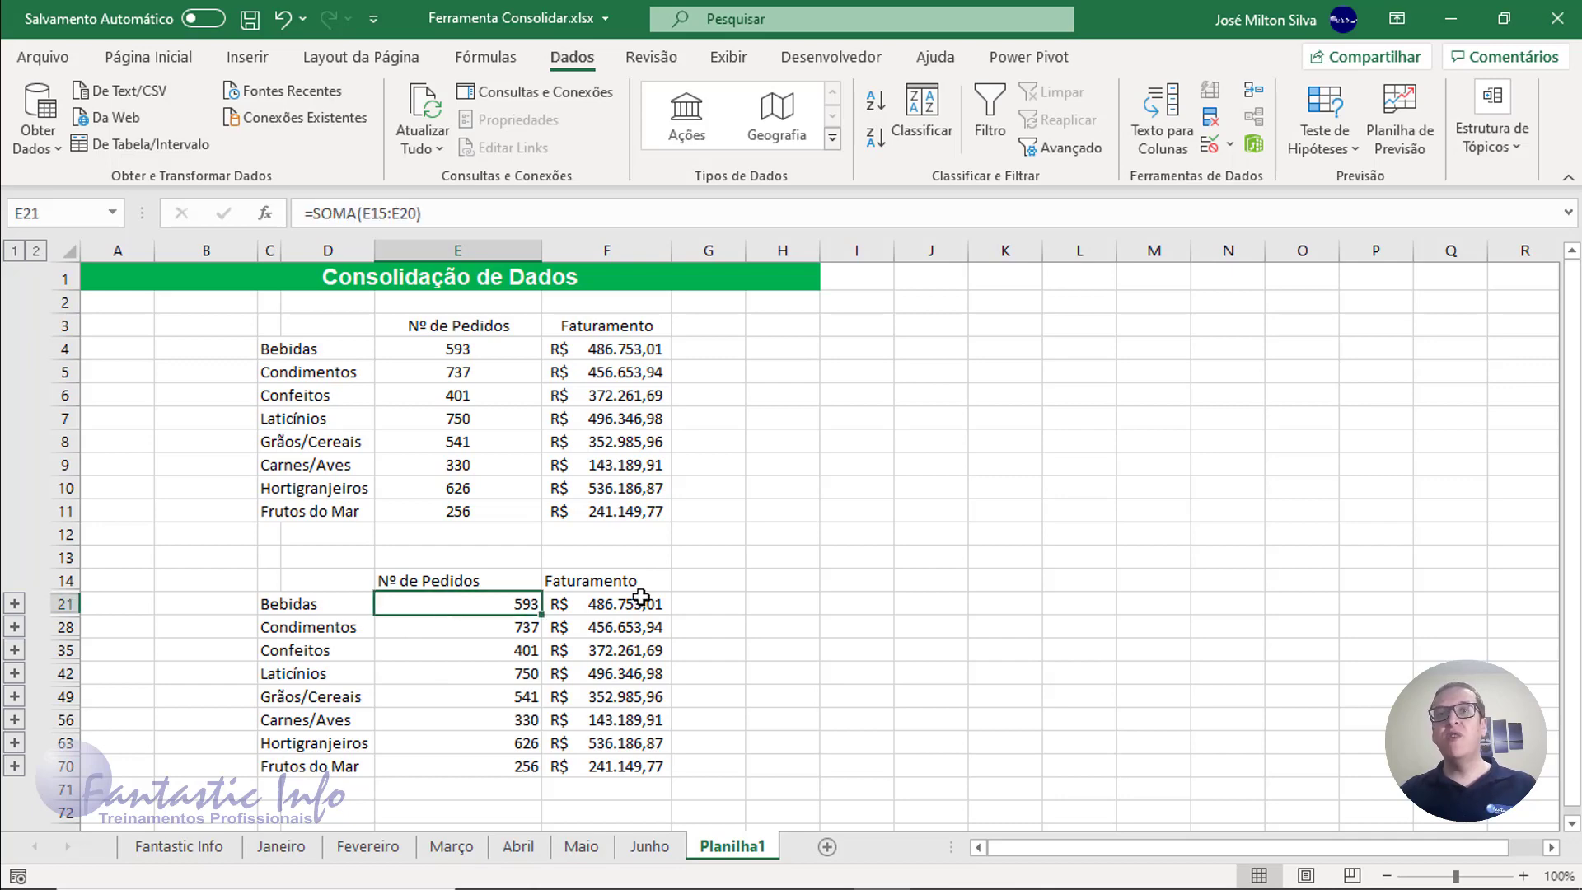
left_click(641, 598)
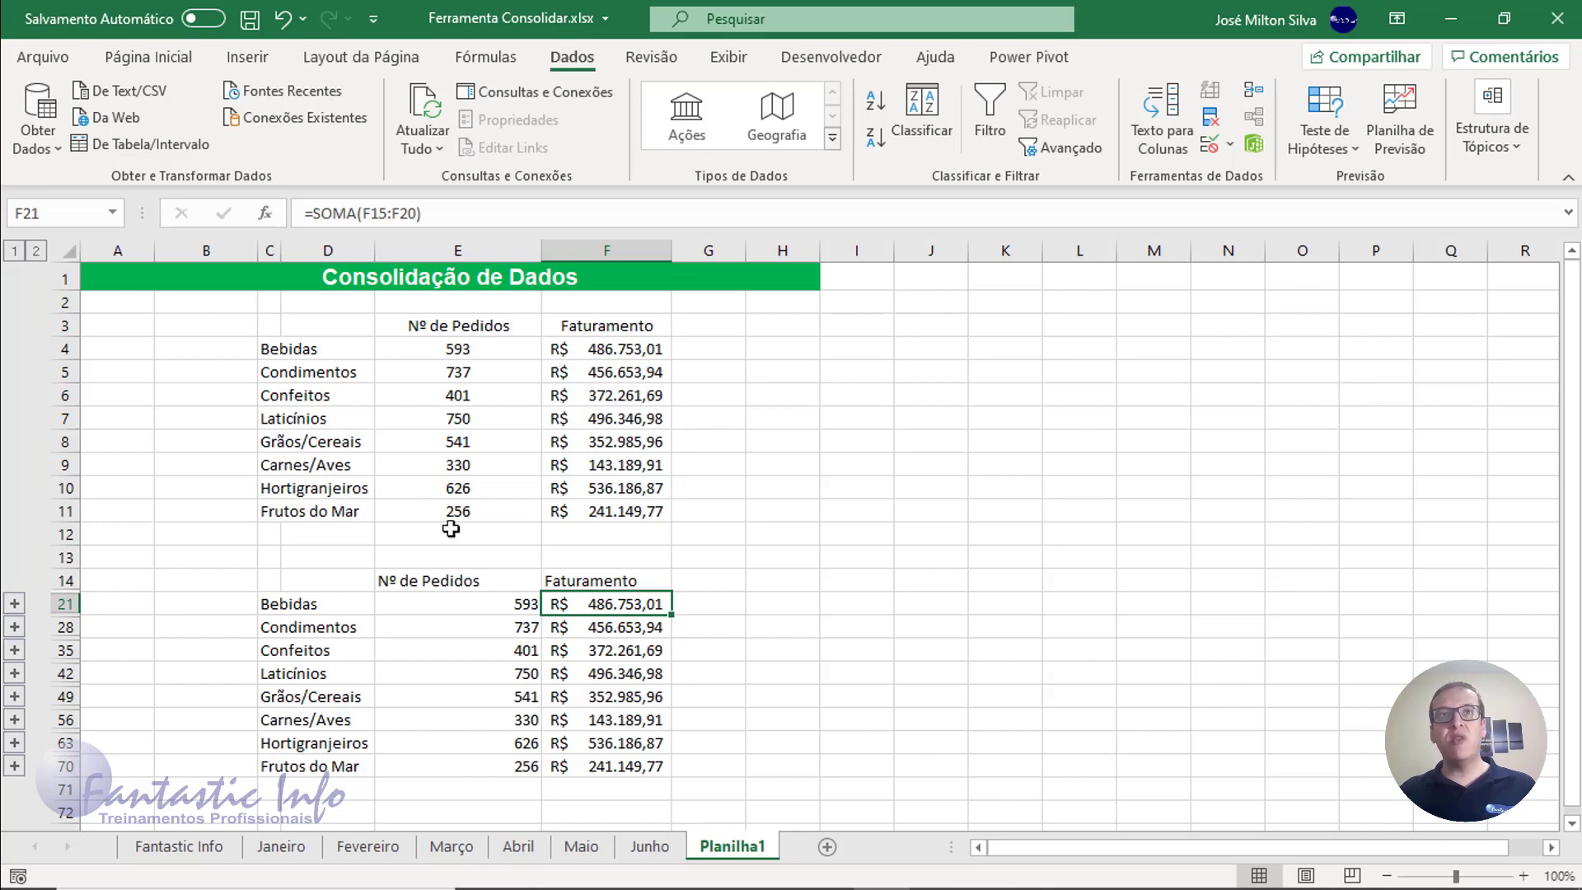
left_click_drag(482, 602, 511, 768)
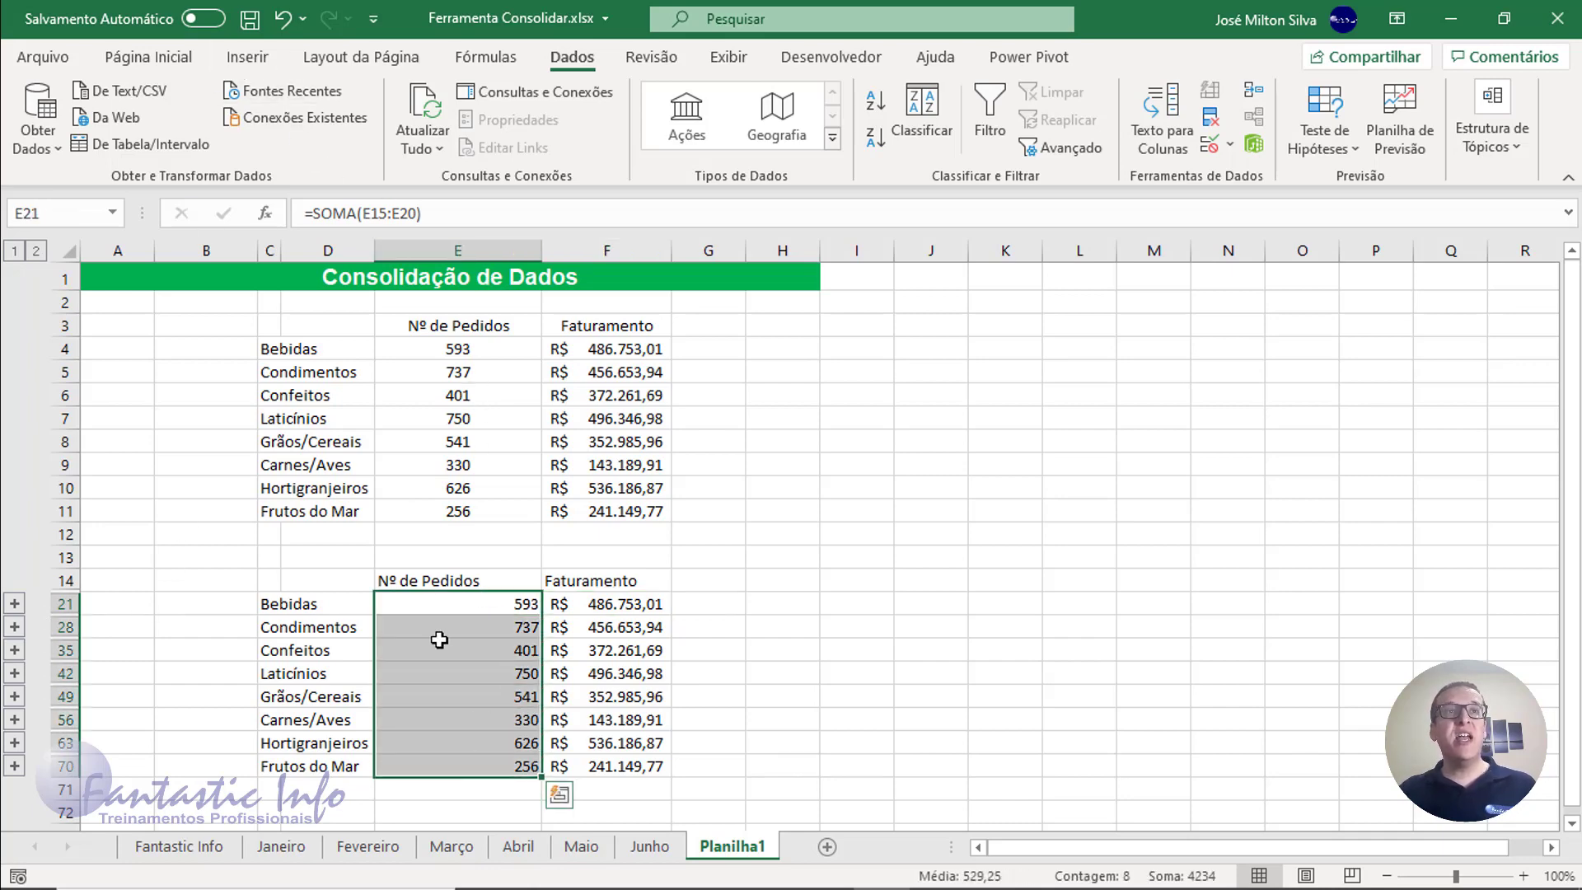
left_click(470, 609)
left_click(14, 603)
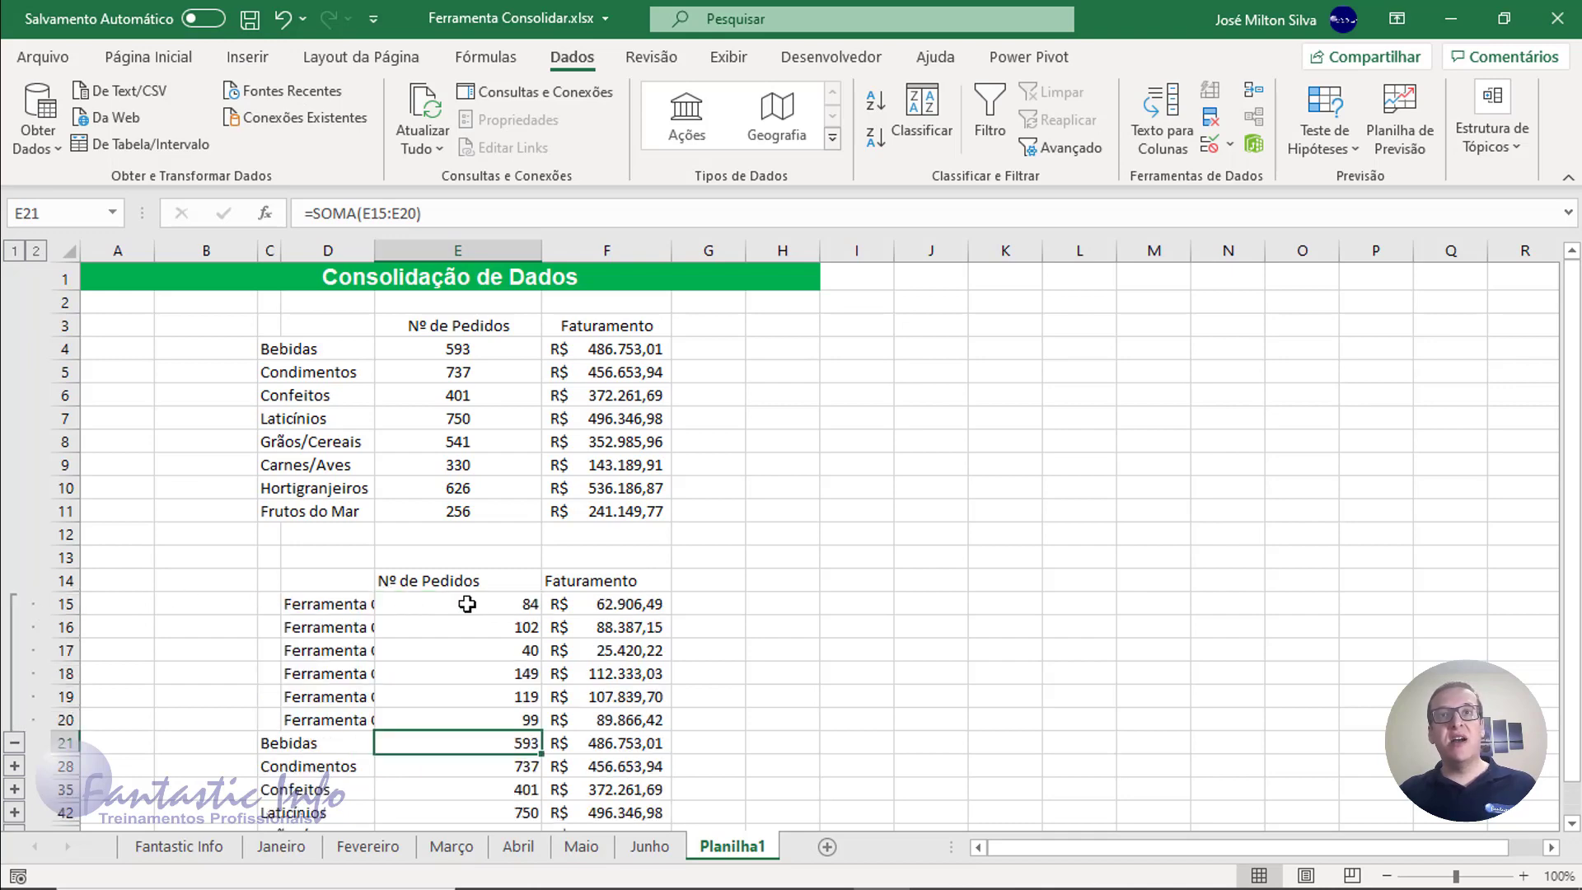
left_click(470, 604)
left_click(593, 604)
left_click(512, 624)
left_click(562, 624)
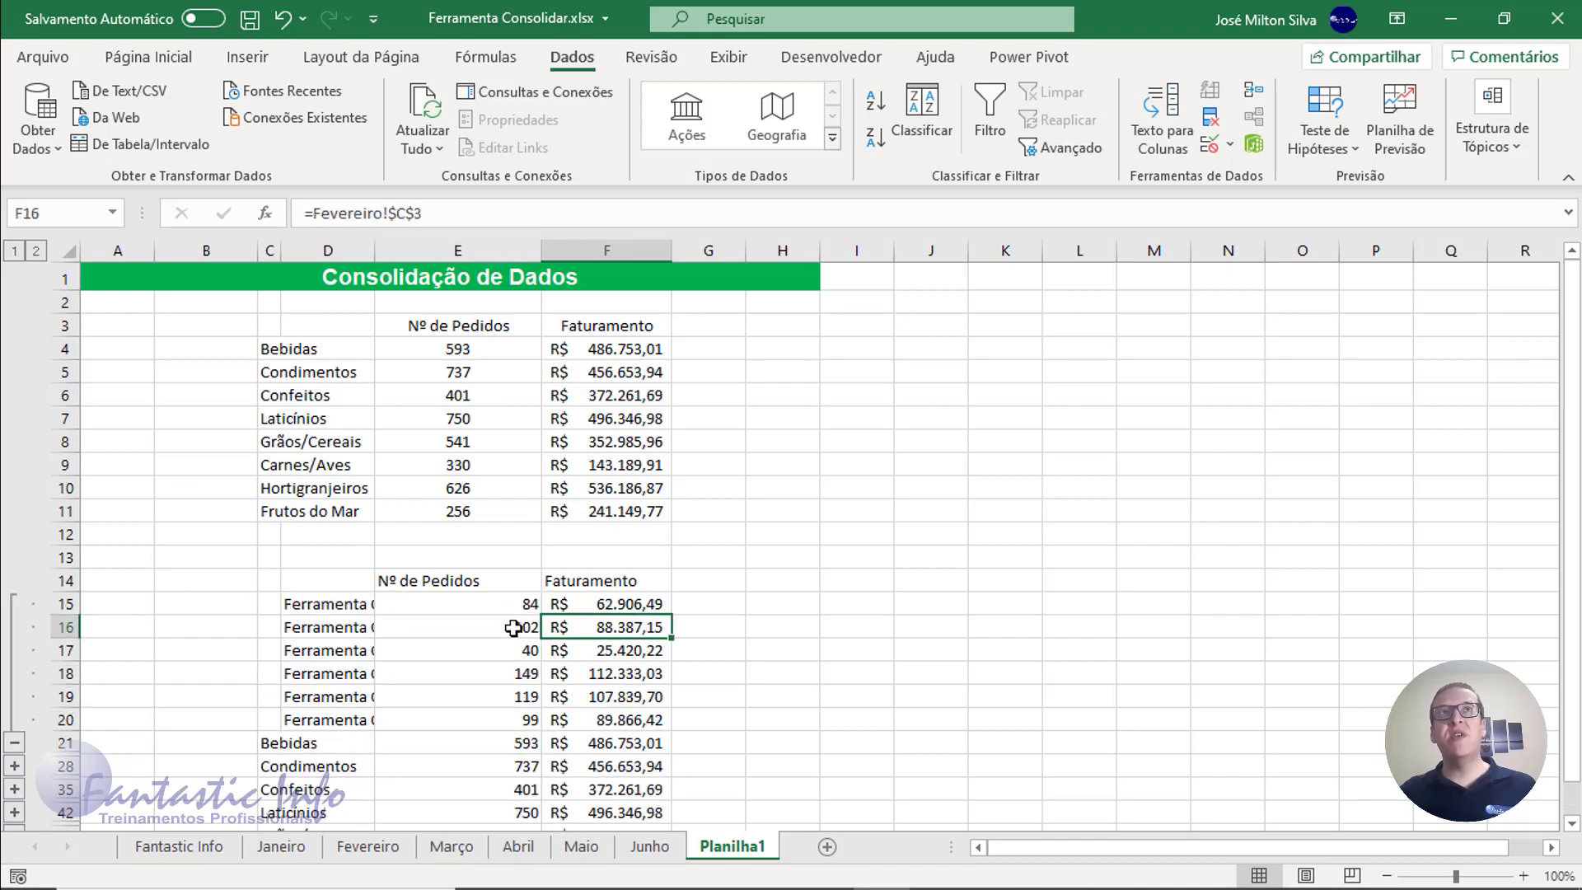
left_click(14, 742)
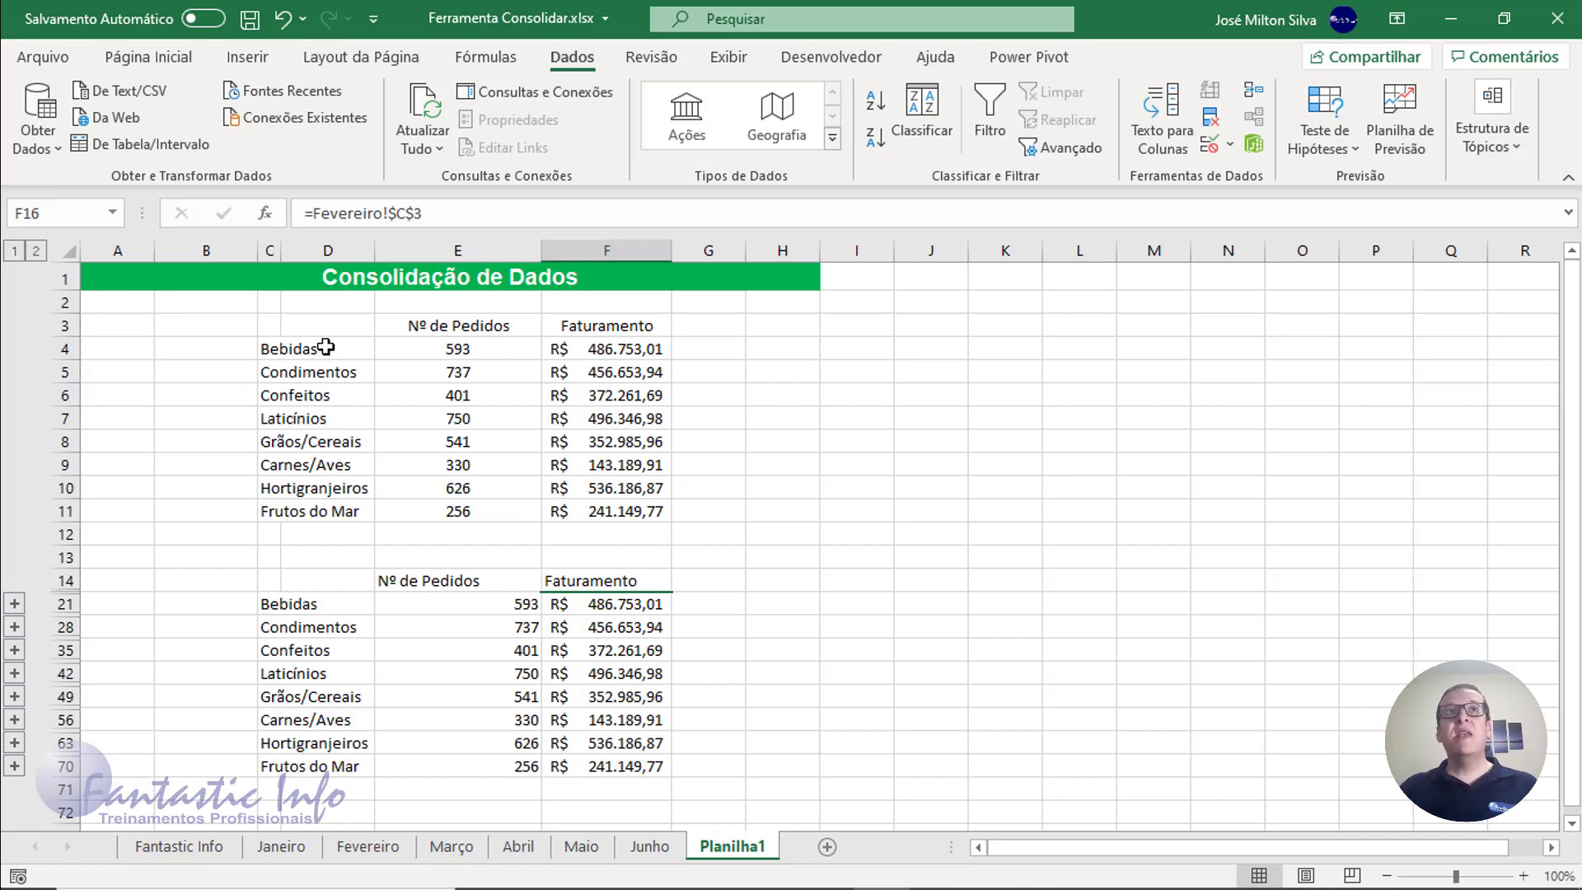
left_click(270, 326)
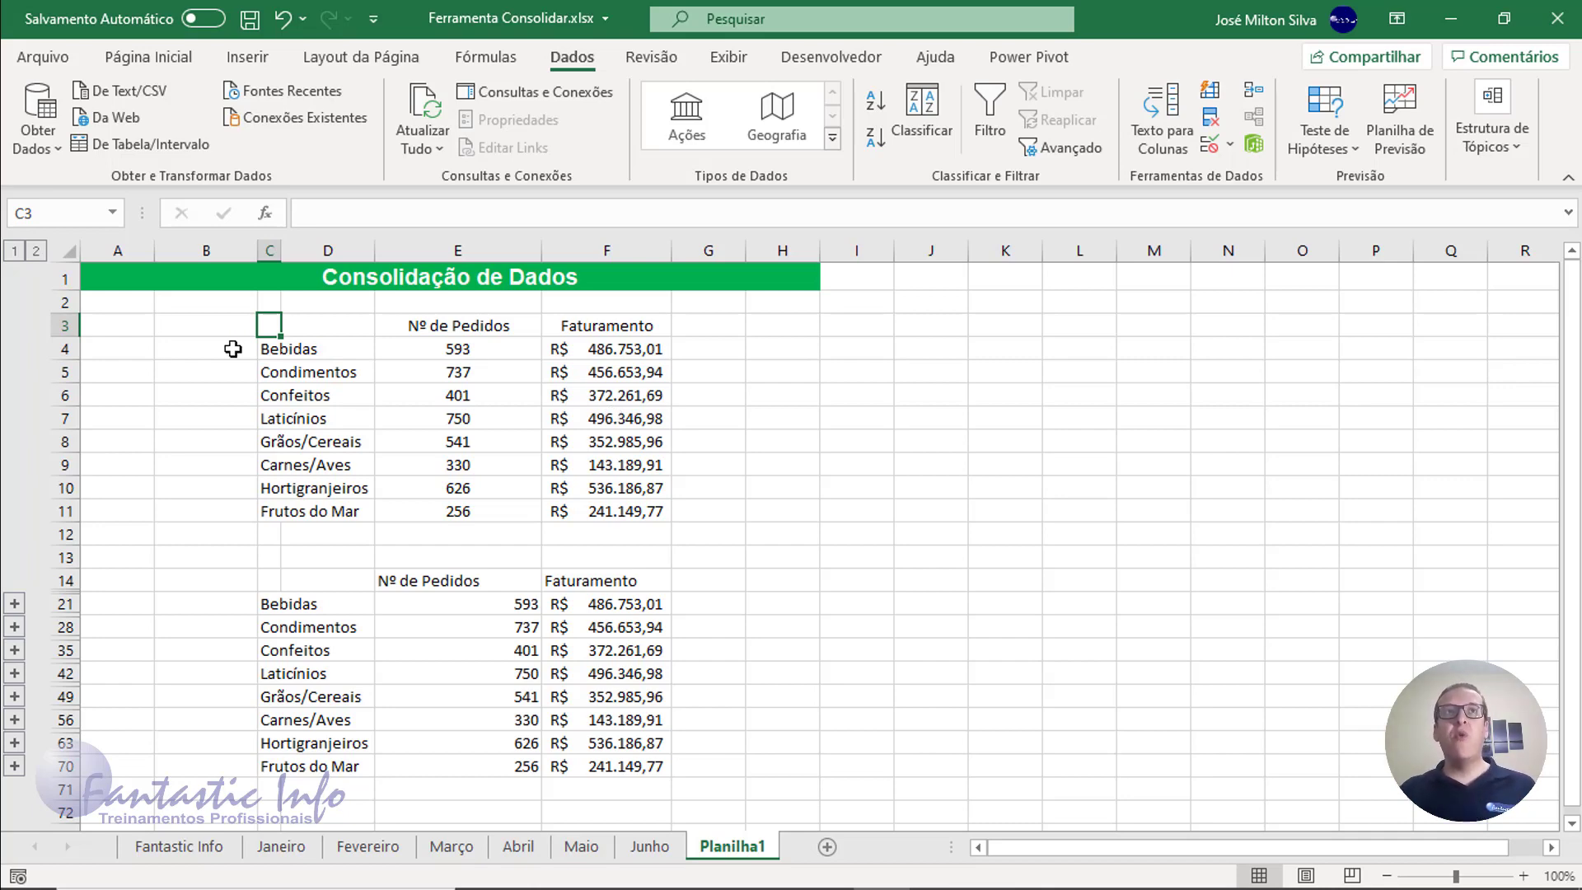
left_click(269, 350)
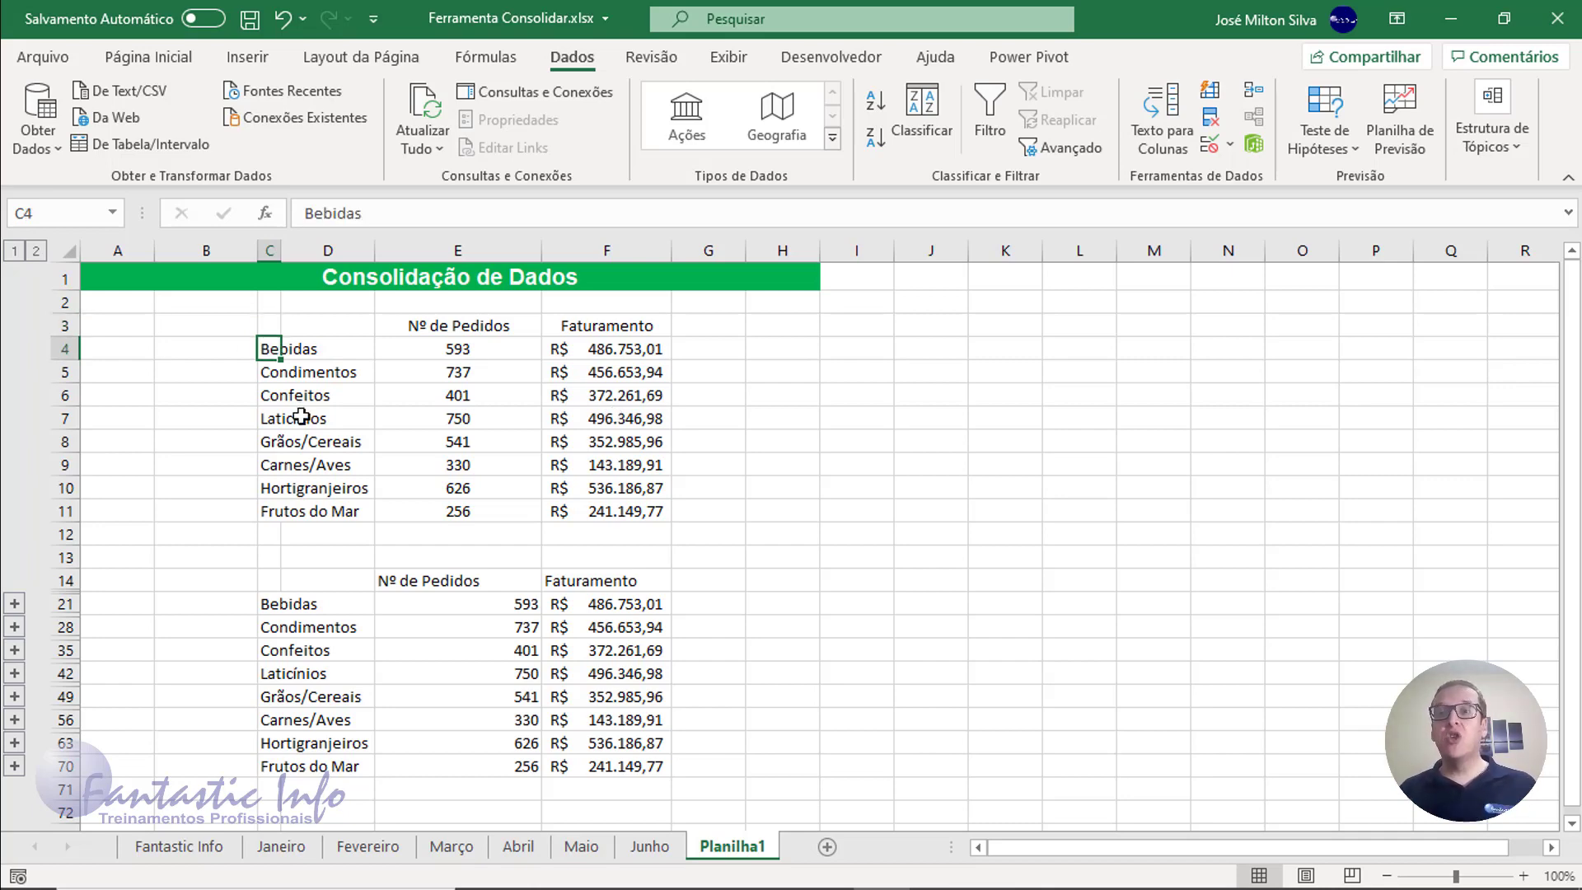